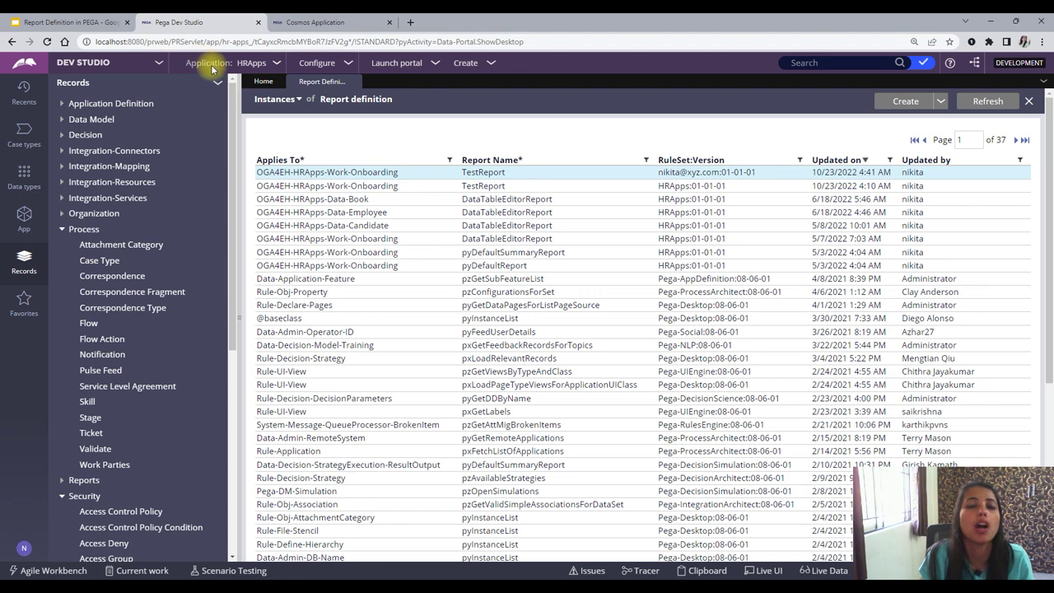
# Collapse the Process and Security record categories, then list the report definition records under Reports and refresh the list
pyautogui.click(66, 234)
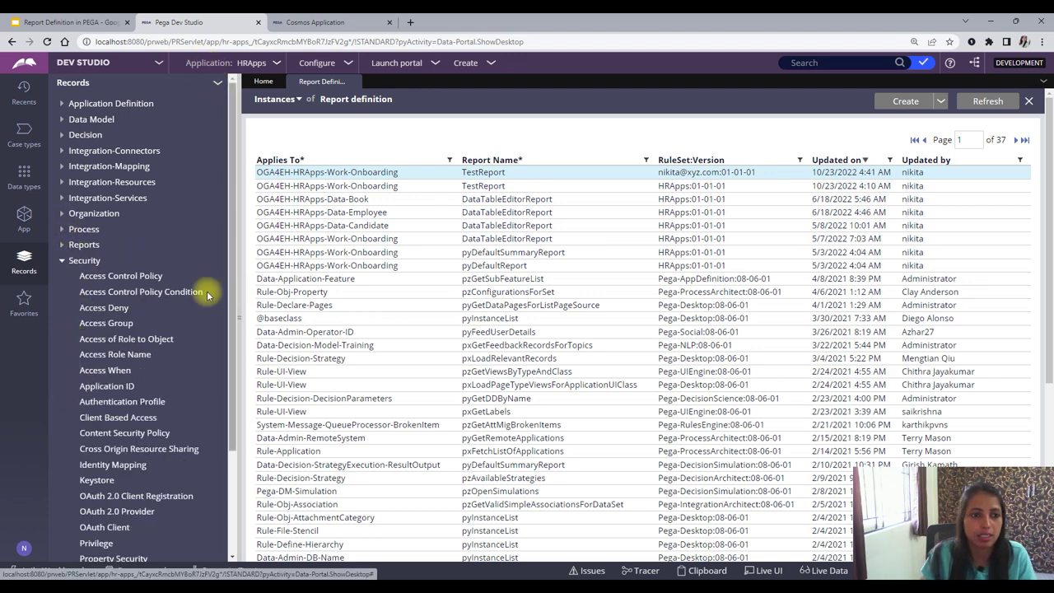
pyautogui.click(61, 260)
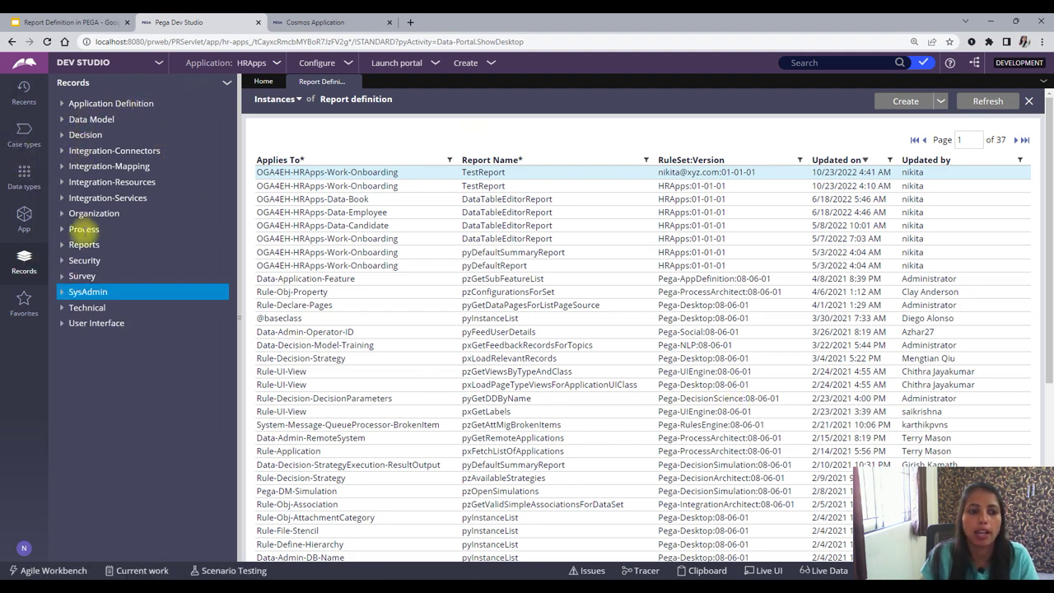
pyautogui.click(64, 244)
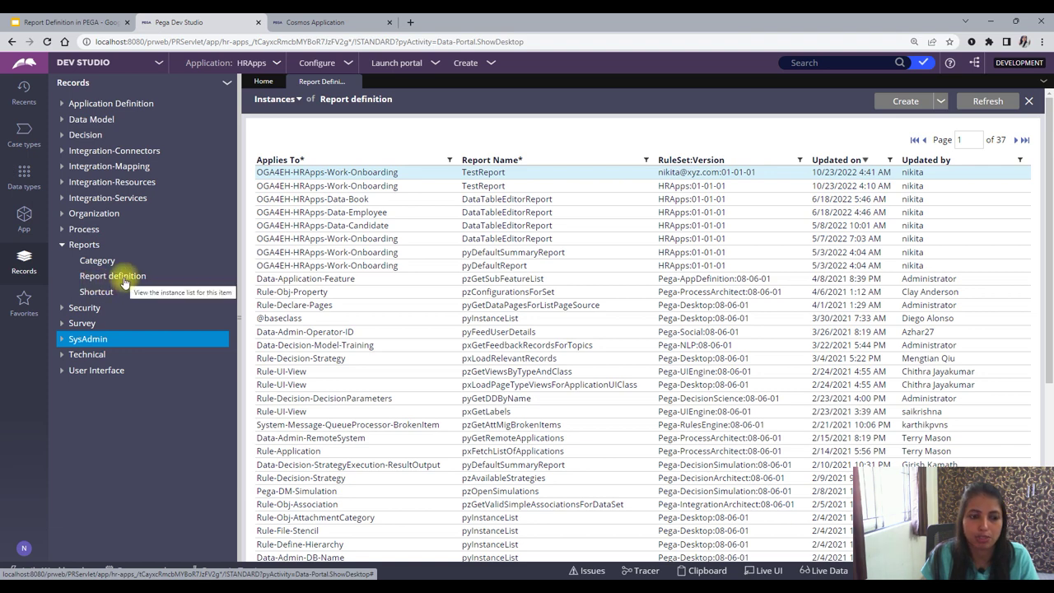
pyautogui.click(123, 280)
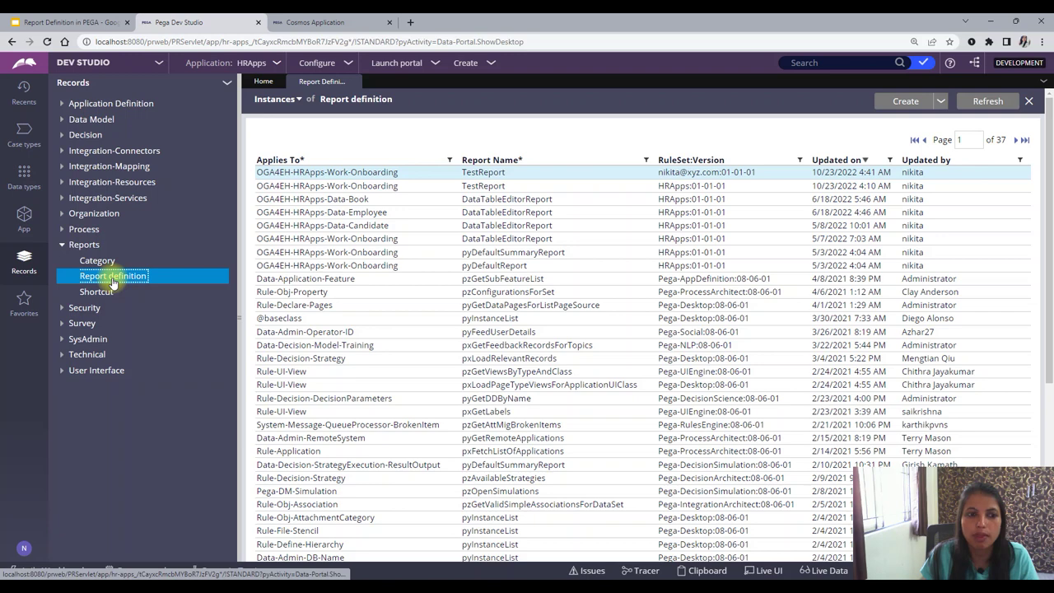
pyautogui.click(1007, 102)
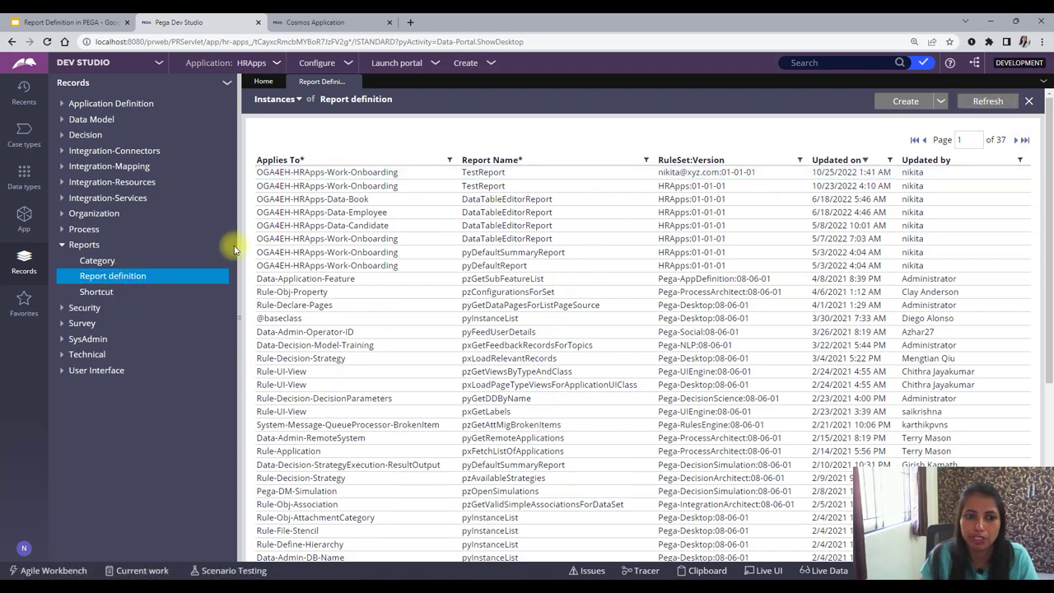
# Narrow the Records explorer and look through the first page of report definition instances
pyautogui.moveTo(238, 250); pyautogui.dragTo(174, 247)
pyautogui.scroll(-2, 689, 356)
pyautogui.scroll(2, 678, 379)
pyautogui.scroll(-5, 666, 410)
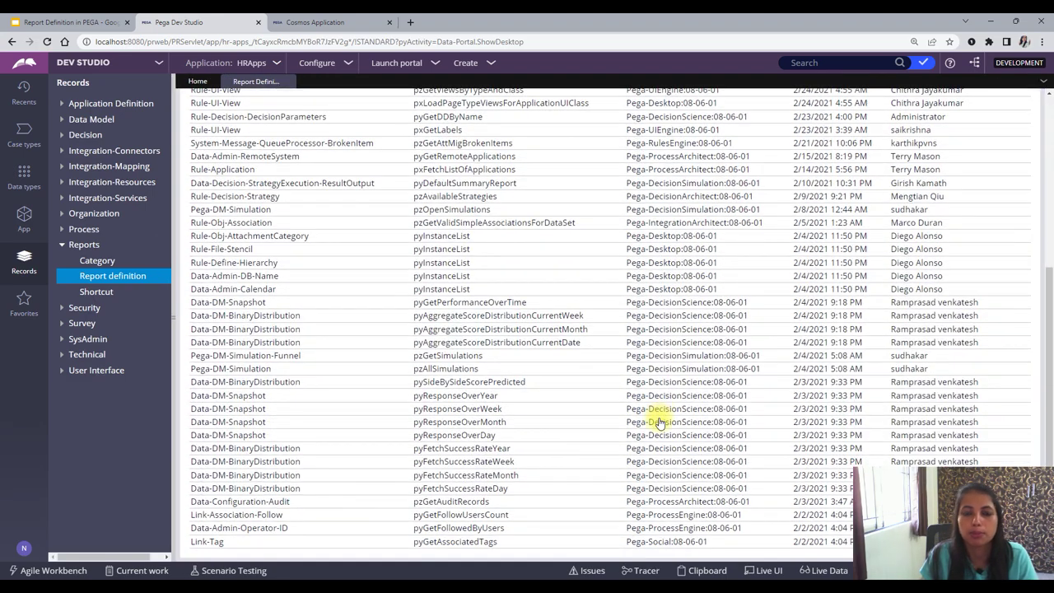
pyautogui.scroll(5, 659, 422)
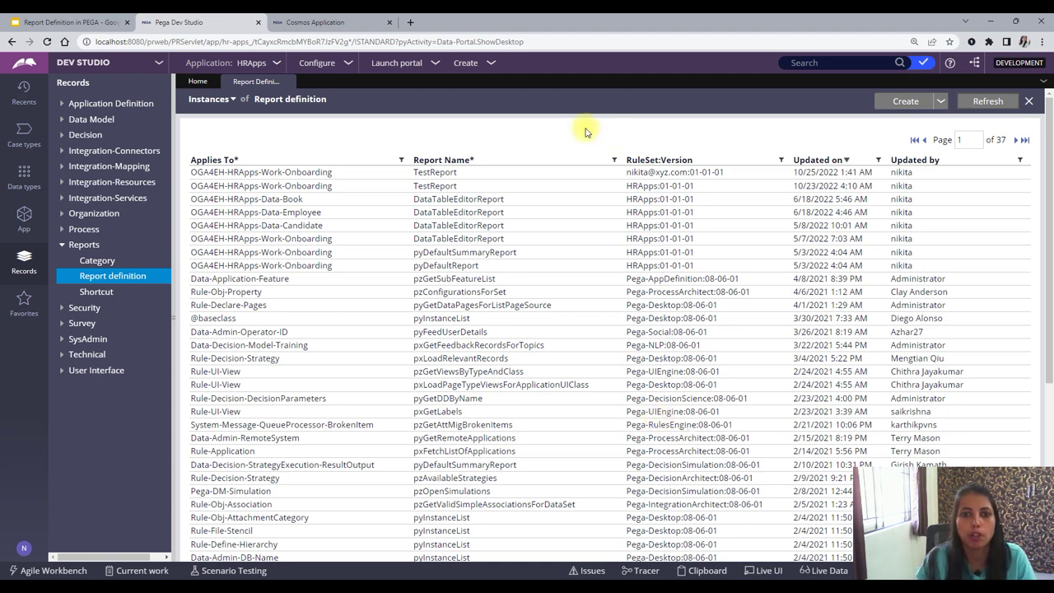
# Open the most recently updated TestReport for the Onboarding work class and set the browser zoom to 100%
pyautogui.click(423, 174)
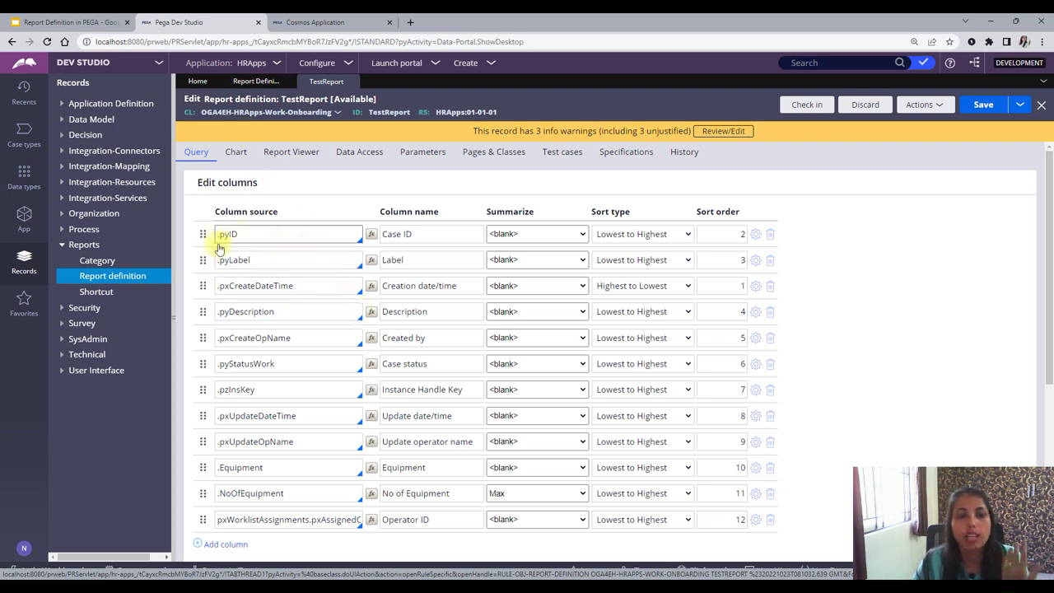
pyautogui.click(1042, 41)
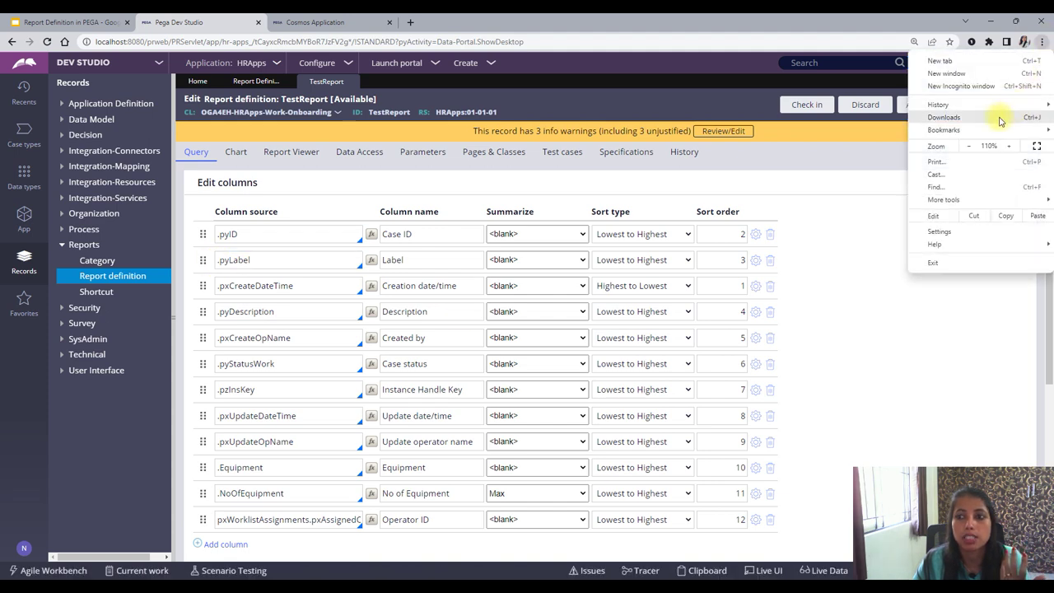
pyautogui.click(968, 146)
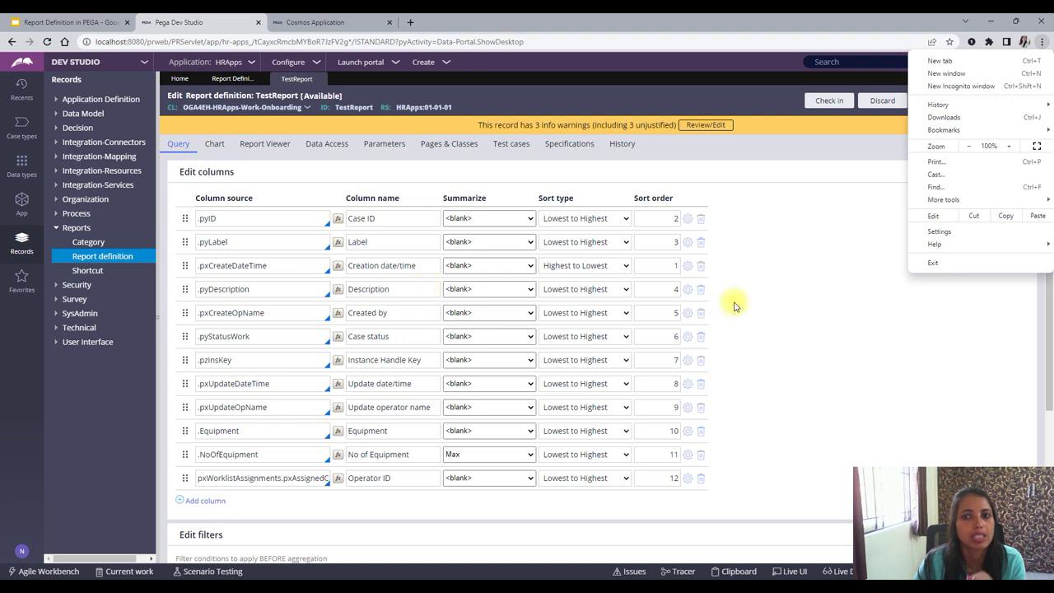
pyautogui.click(842, 286)
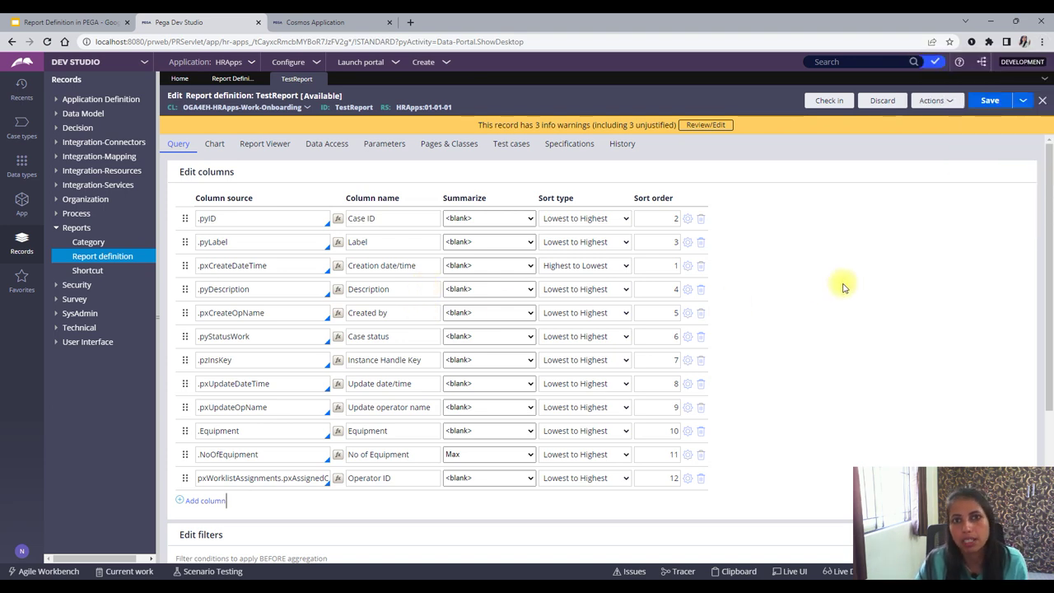
pyautogui.click(377, 287)
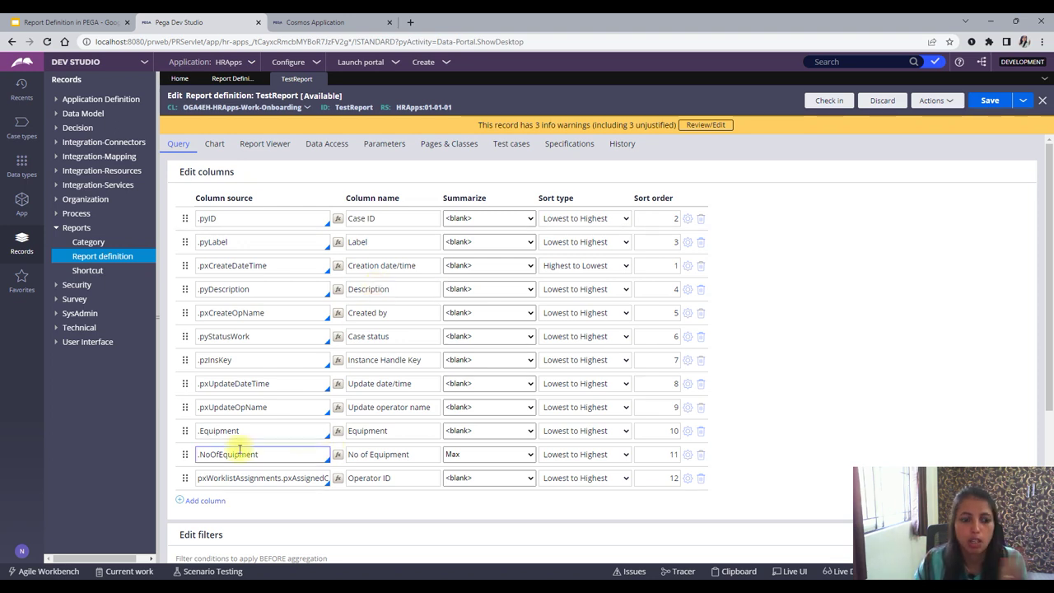
# Open a blank document in Notepad over the report definition
pyautogui.press('super')
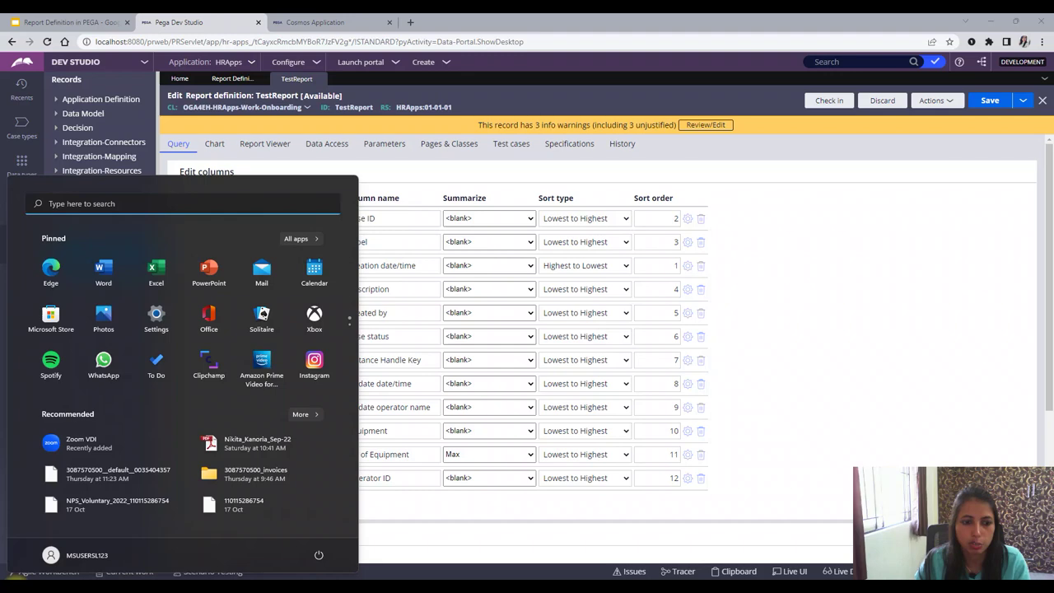
pyautogui.write('notepad++')
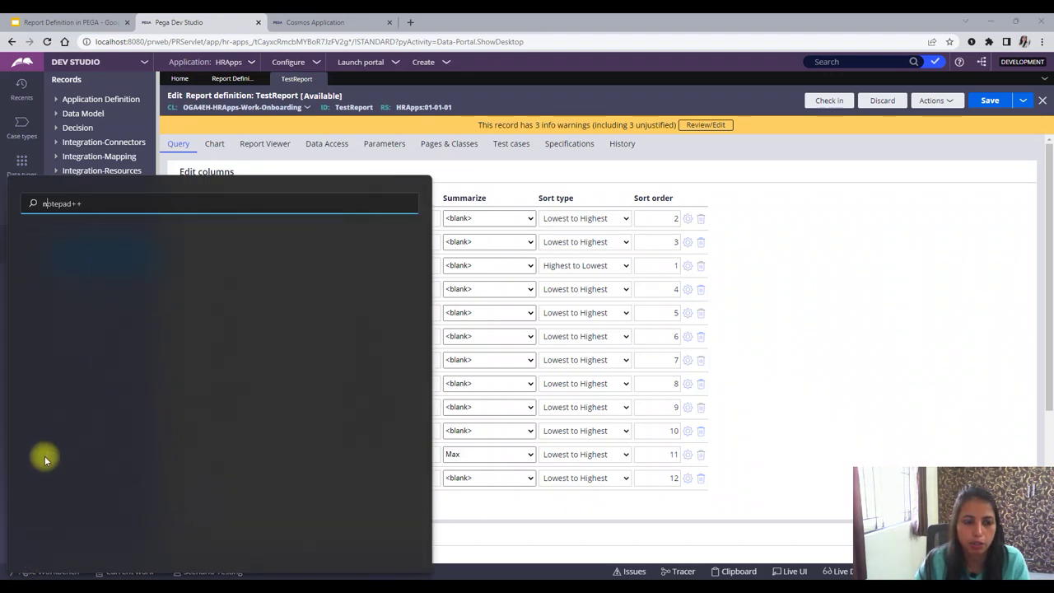
pyautogui.press('BackSpace')
pyautogui.press('BackSpace')
pyautogui.click(74, 285)
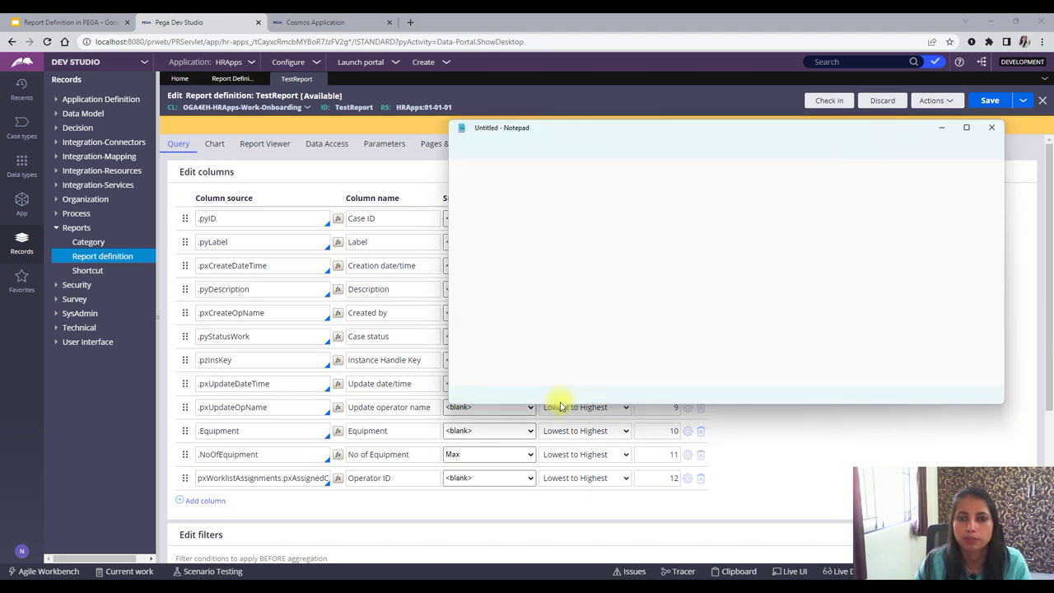
# Write the sample SQL query "select pyID,Equipment from TestTable" in the blank document
pyautogui.write('se')
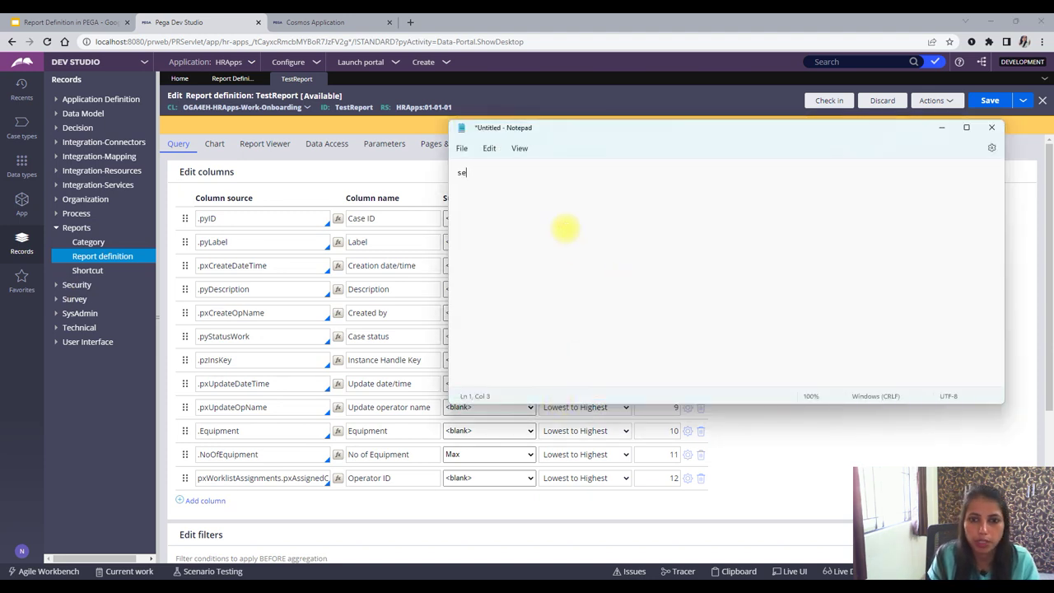
pyautogui.write('lecc')
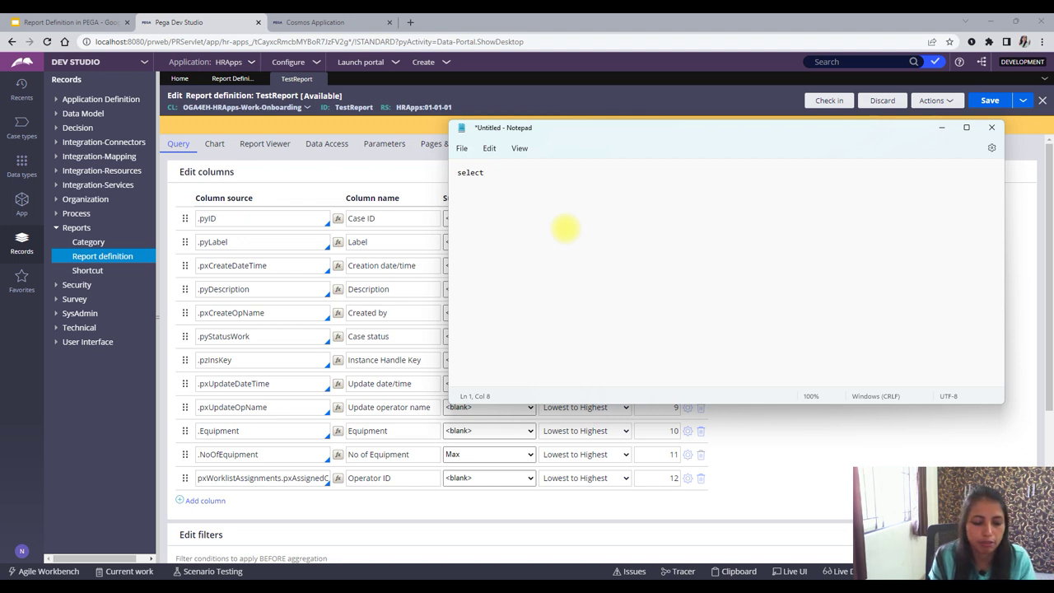
pyautogui.write('pyID')
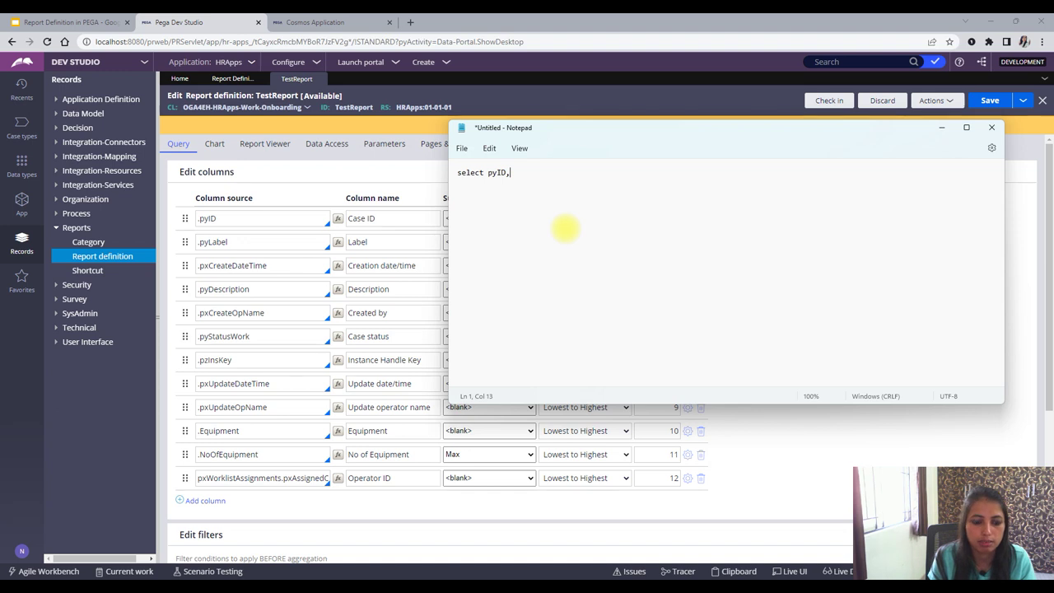
pyautogui.write(',Equipment')
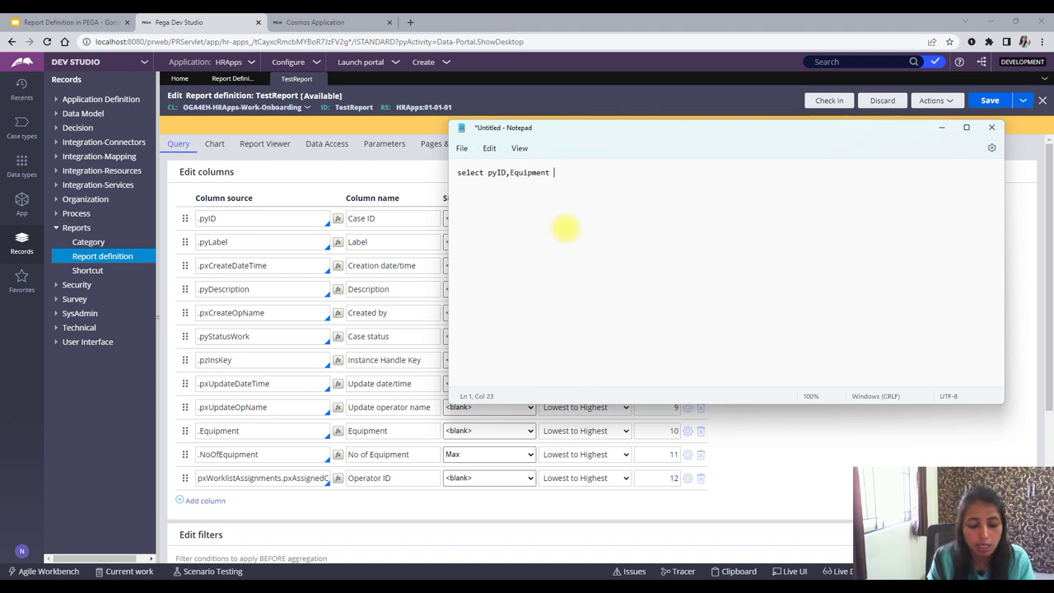
pyautogui.write(' fro')
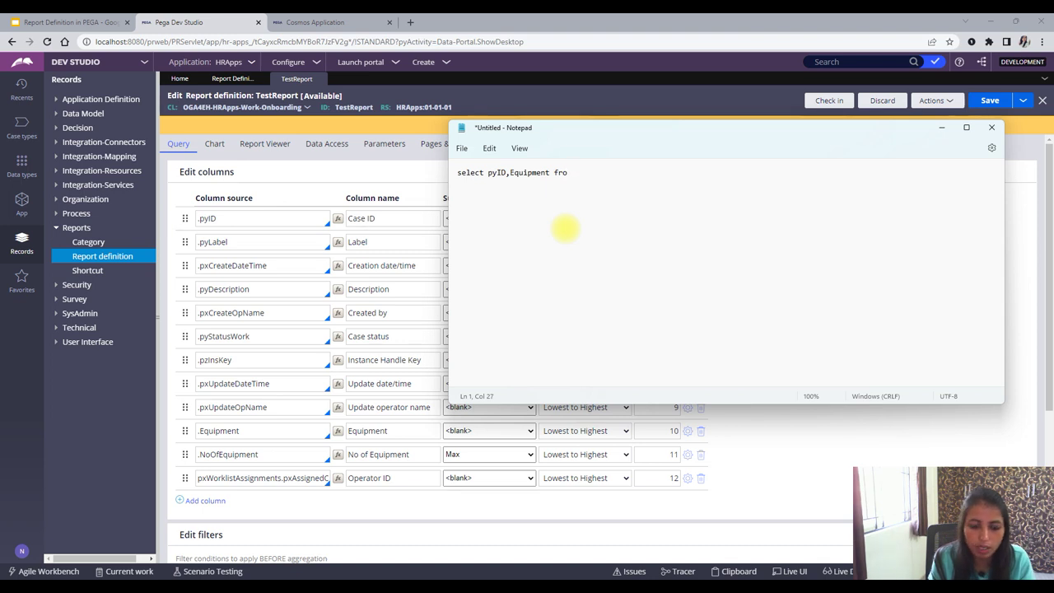
pyautogui.write('m')
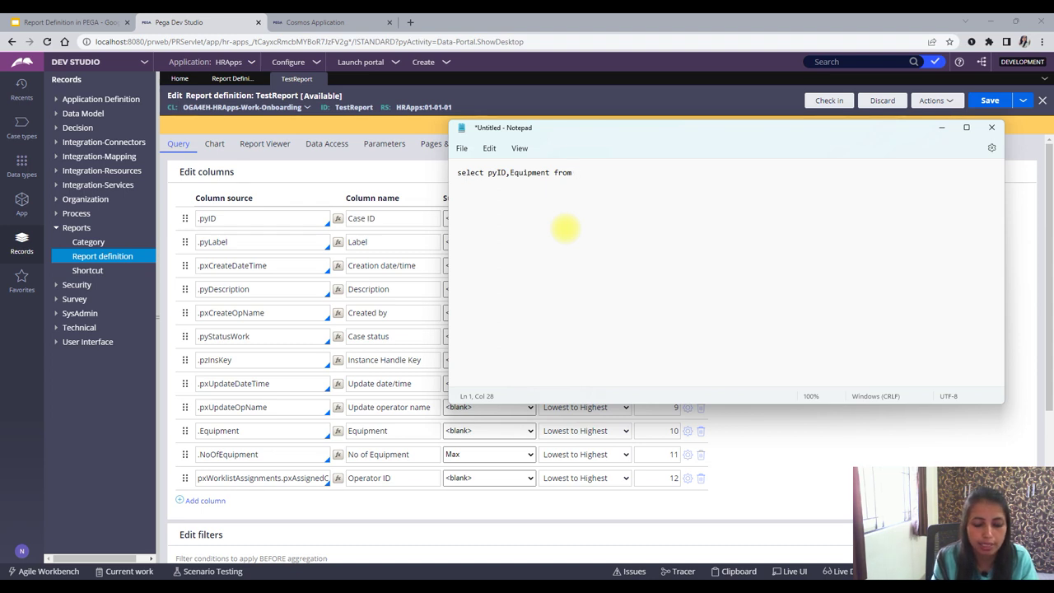
pyautogui.write('TestT')
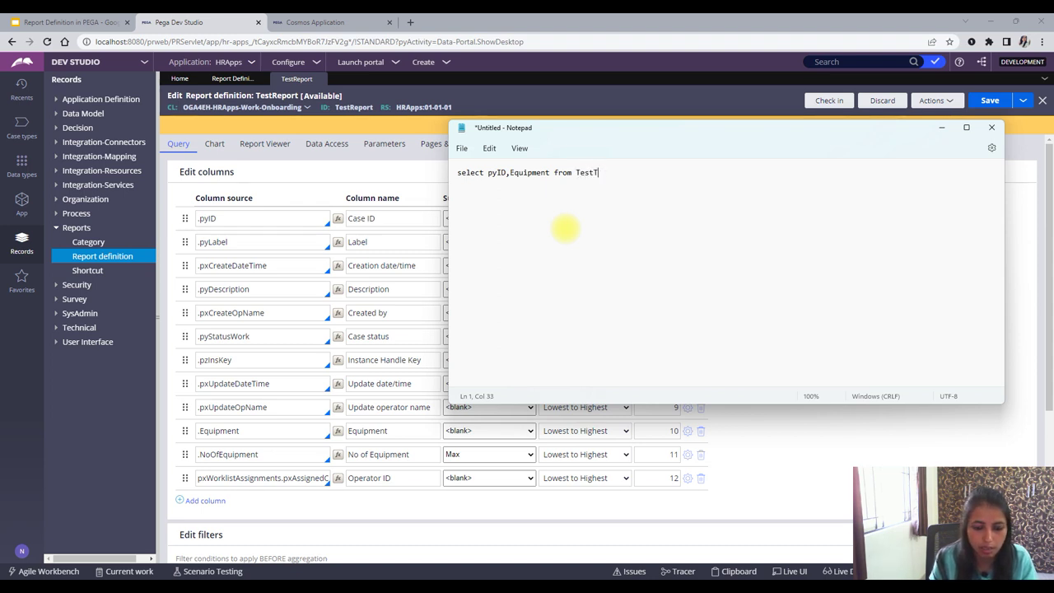
pyautogui.write('able')
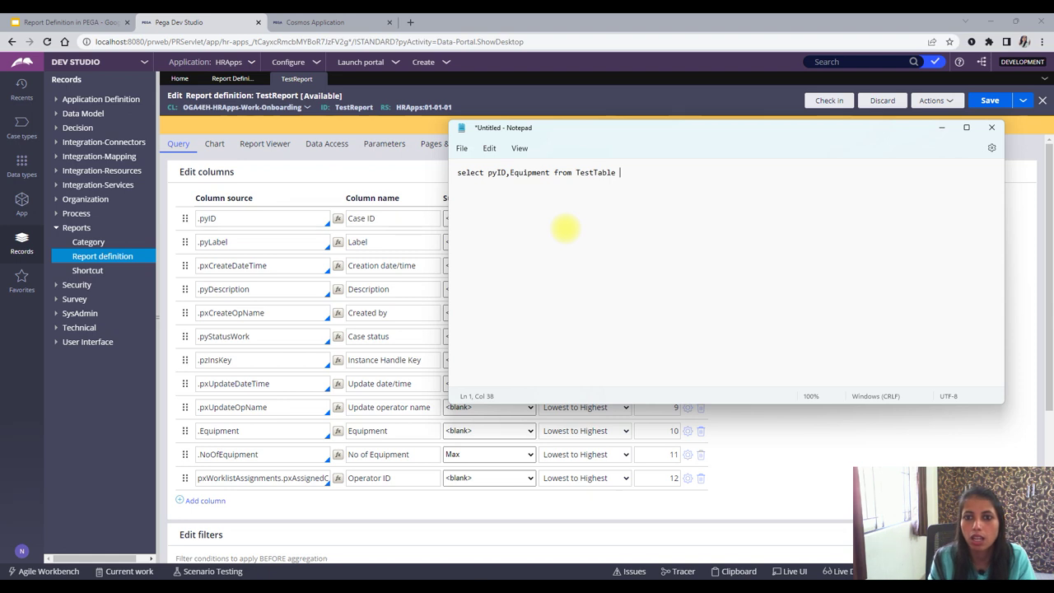
# Append the condition "where Equipment = 'ScrewDriver'" to the sample query
pyautogui.write(' where')
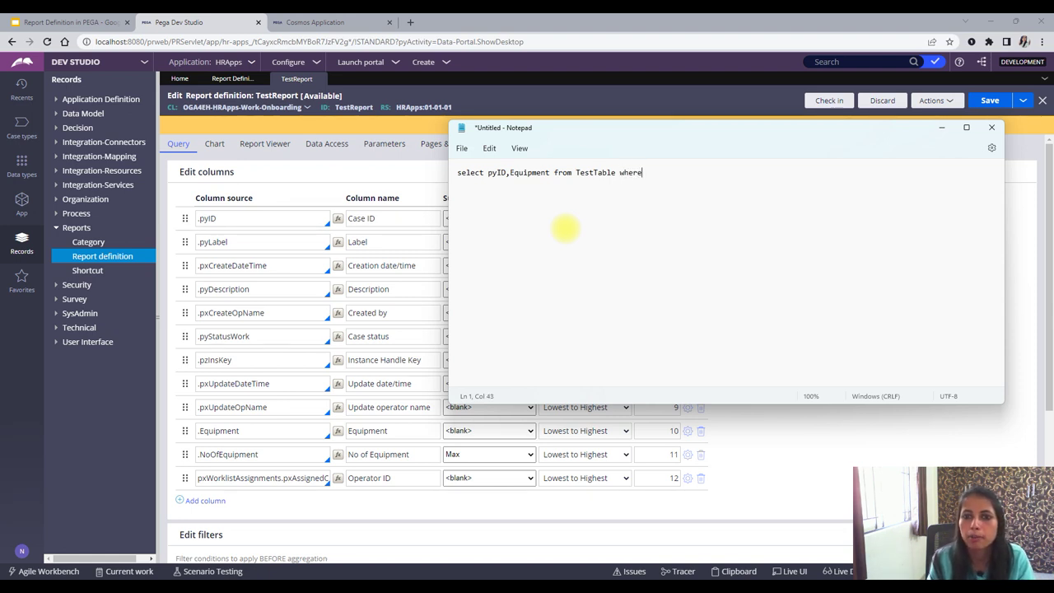
pyautogui.write(' Equio')
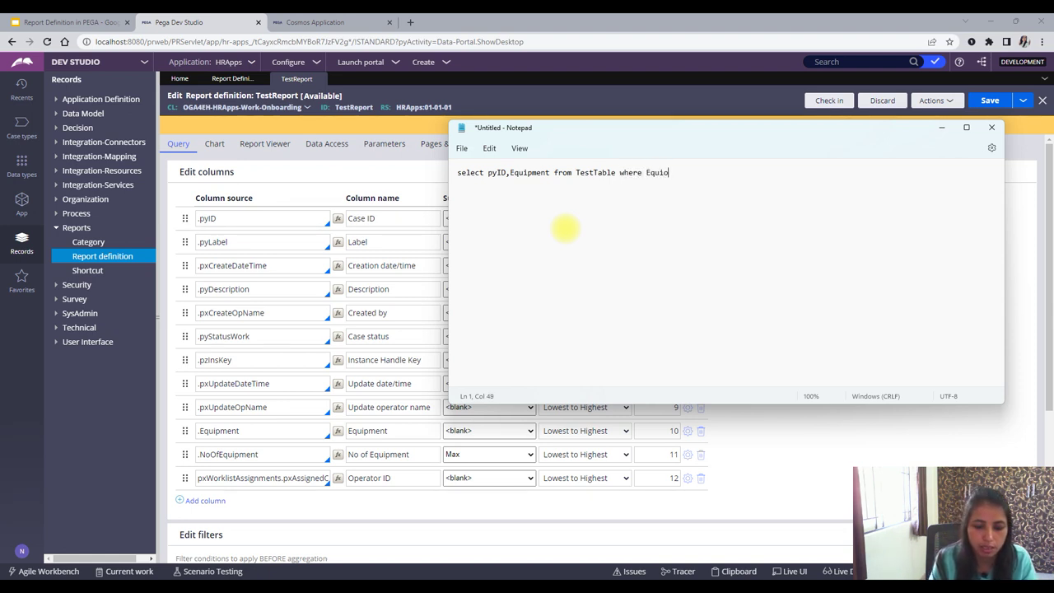
pyautogui.press('BackSpace')
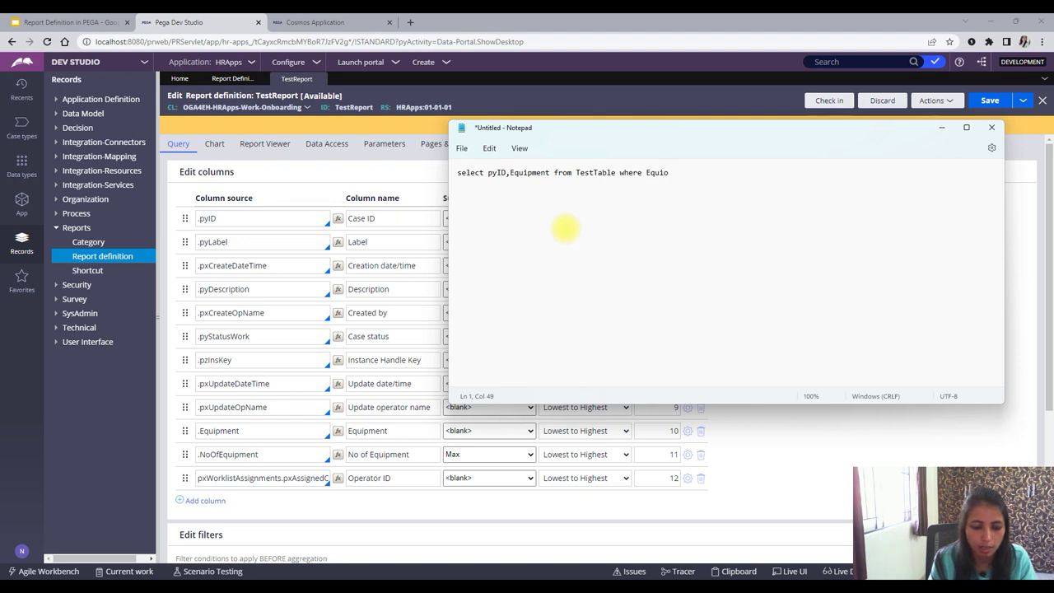
pyautogui.write('pment')
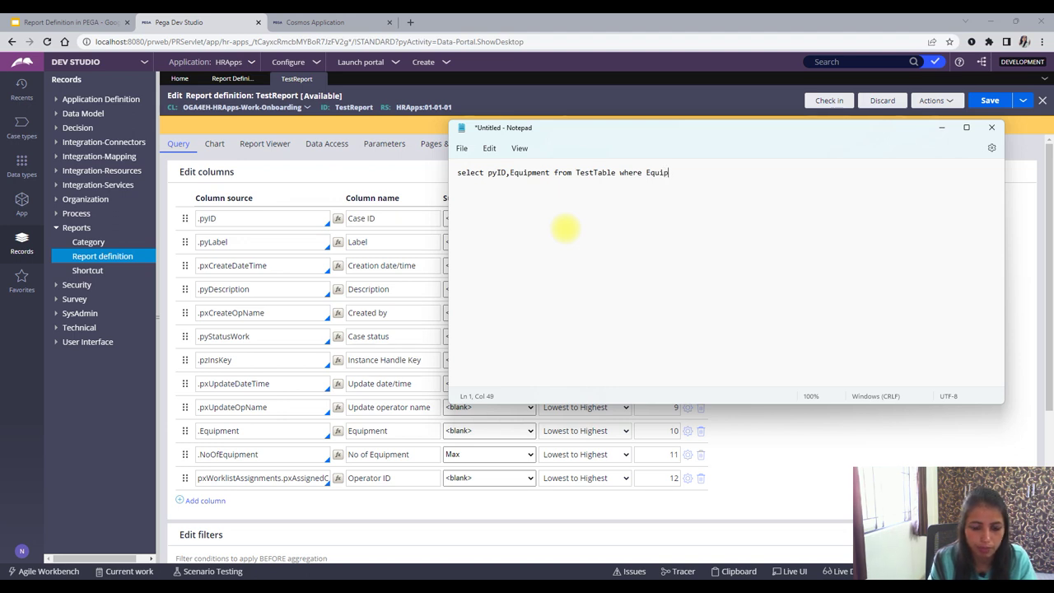
pyautogui.write(" = '")
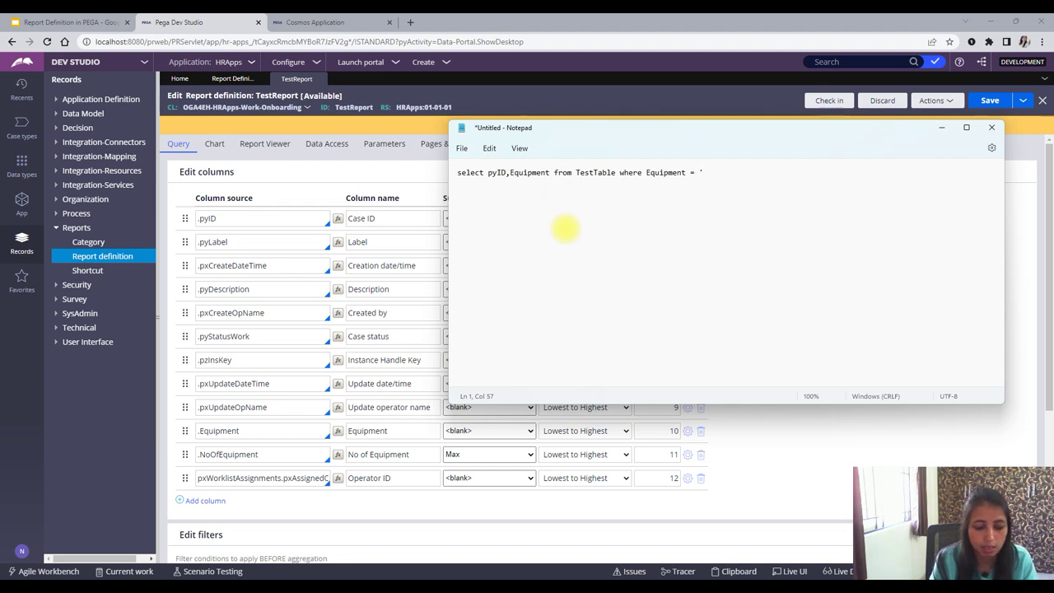
pyautogui.write('Scr')
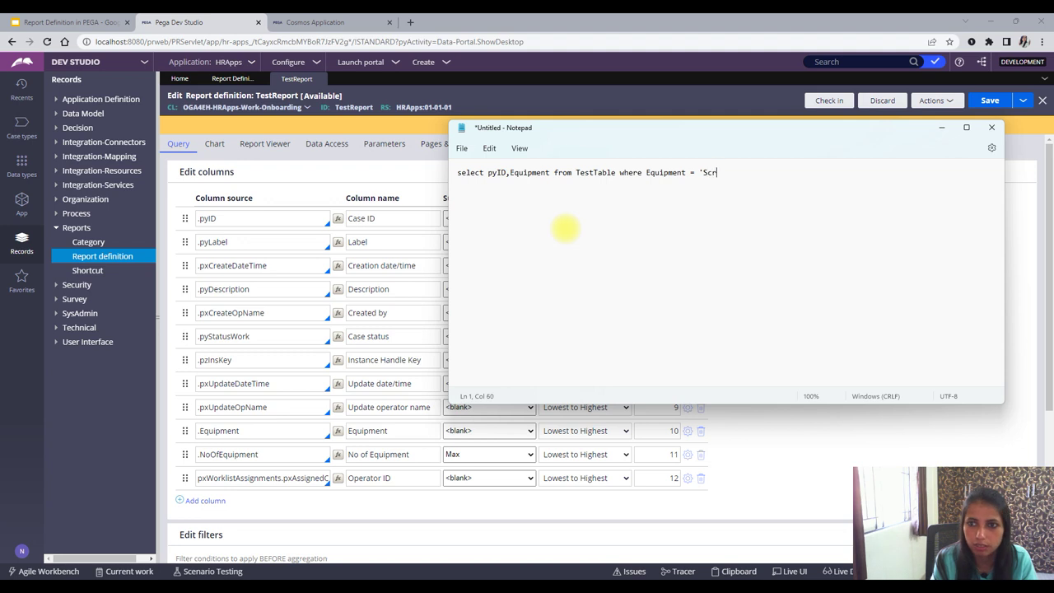
pyautogui.write("ewDriver'")
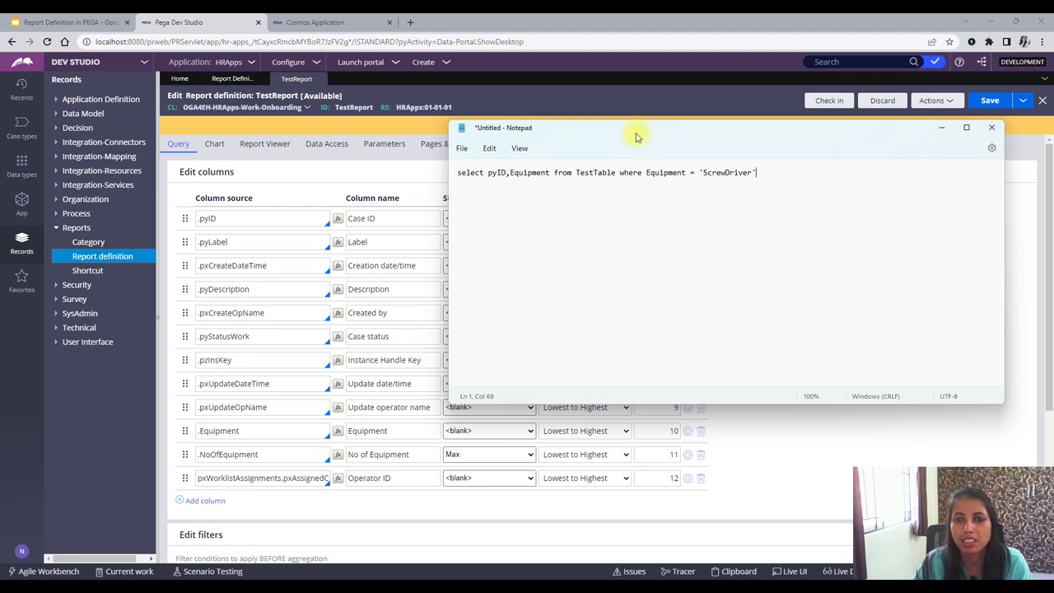
# Move the note upward and compare the query's pyID and Equipment fields with the matching column sources in TestReport
pyautogui.moveTo(635, 134); pyautogui.dragTo(654, 105)
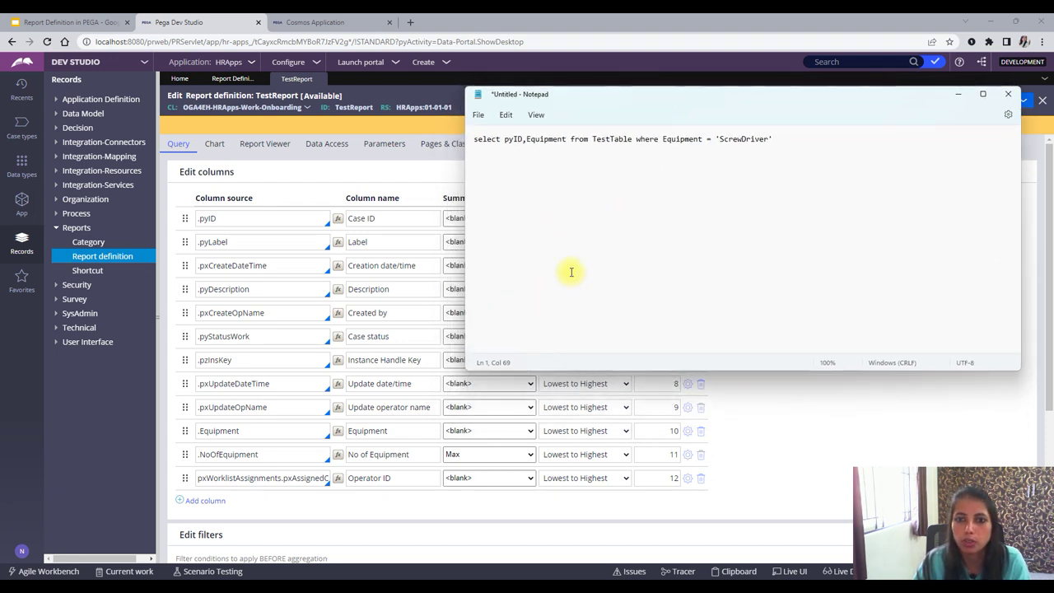
pyautogui.click(565, 139)
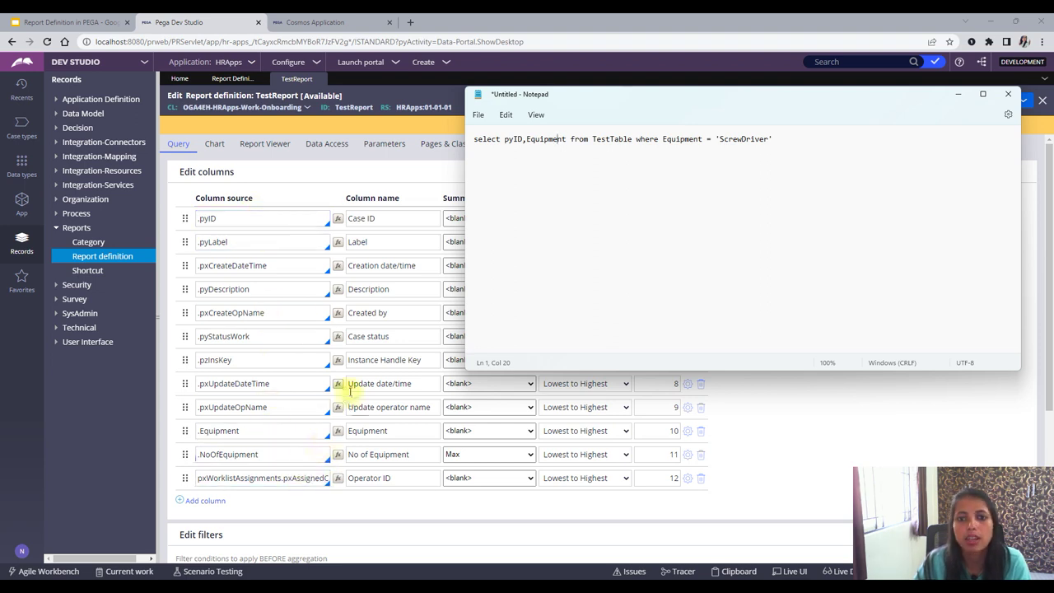
pyautogui.doubleClick(515, 138)
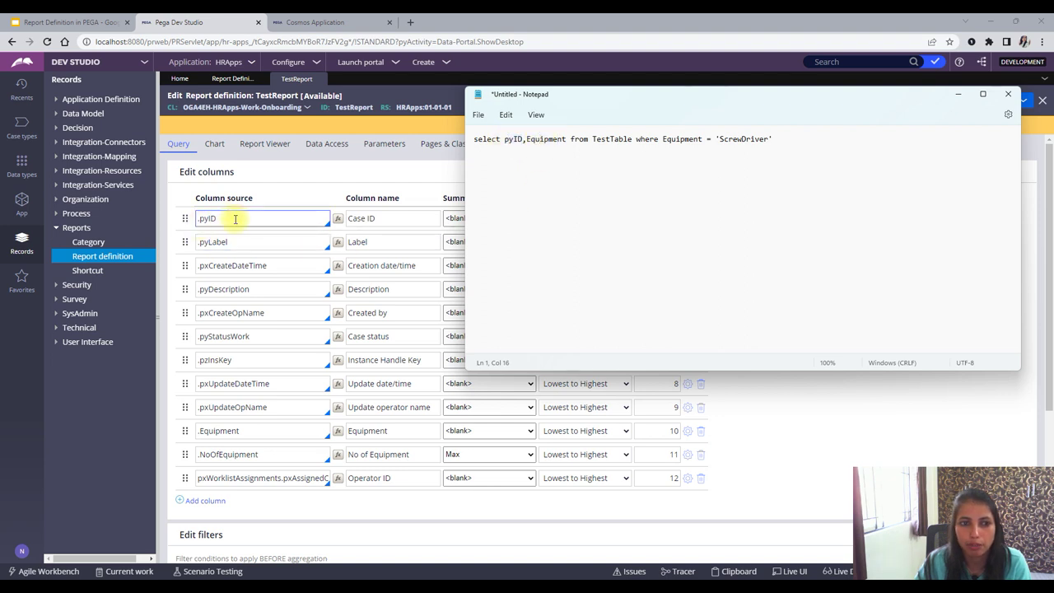
pyautogui.click(266, 218)
pyautogui.click(262, 429)
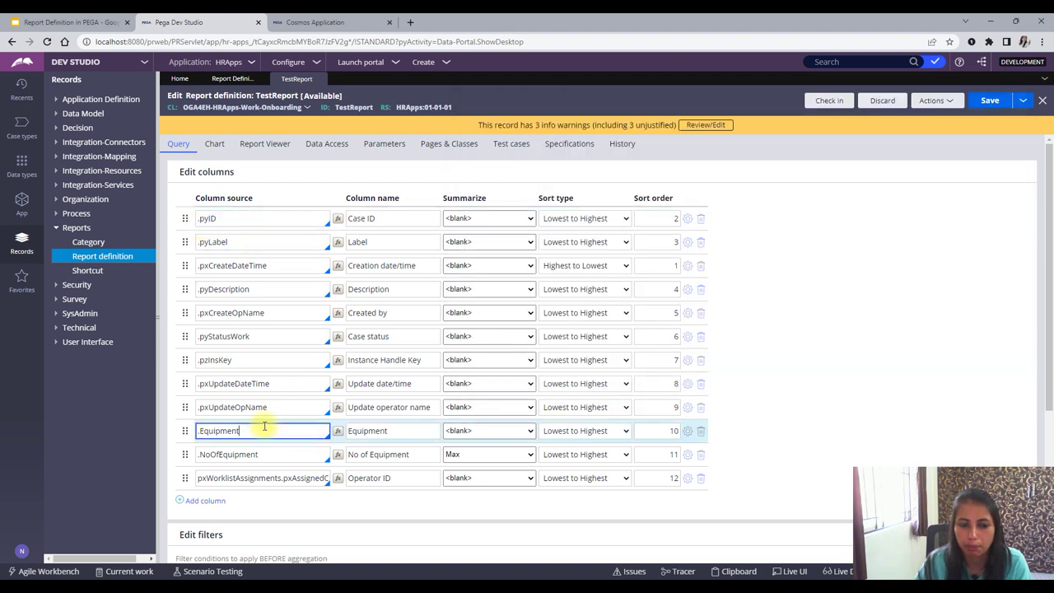
pyautogui.click(239, 216)
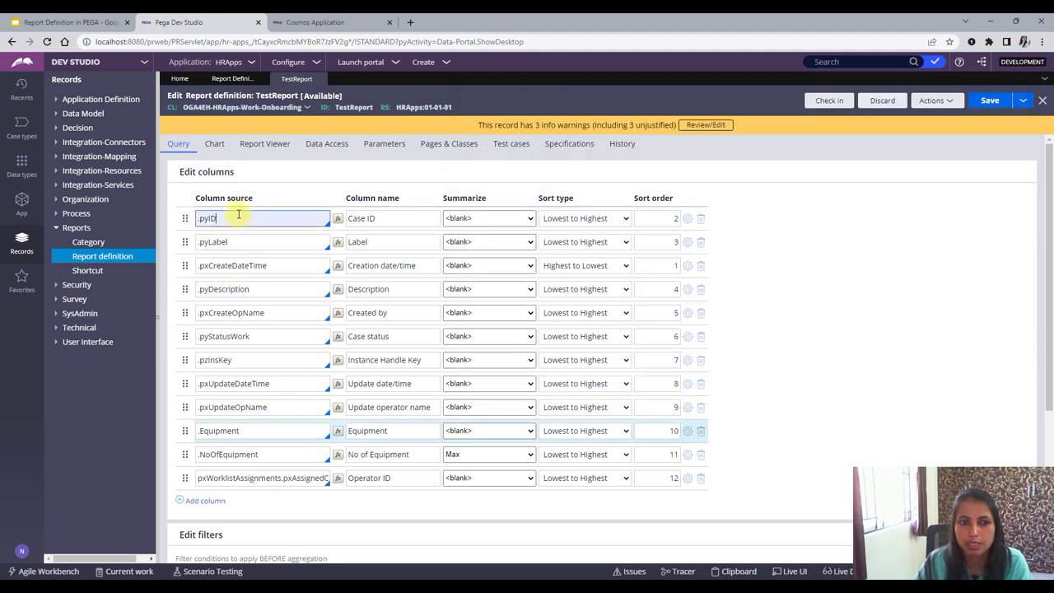
# Relate the query's Equipment field and TestTable name to the Equipment column source and applies-to class of TestReport
pyautogui.click(258, 430)
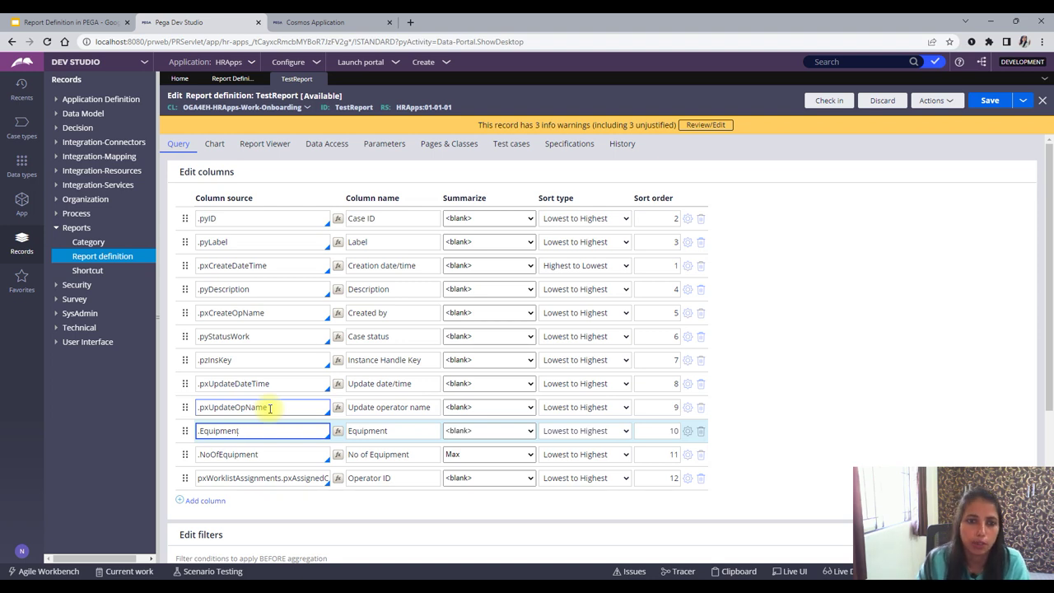
pyautogui.scroll(-1, 259, 439)
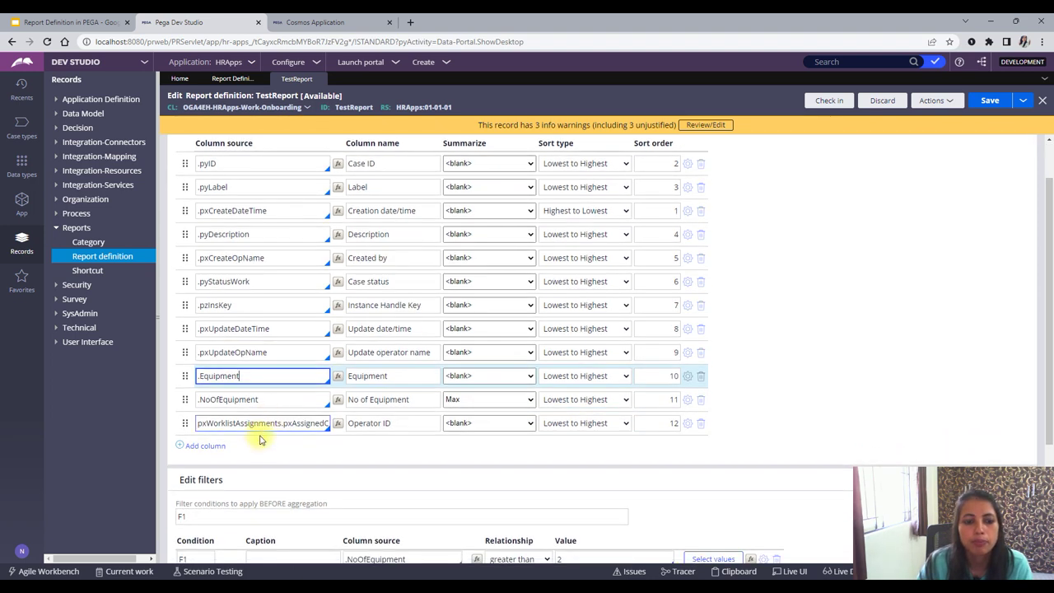
pyautogui.hotkey('alt', 'Tab')
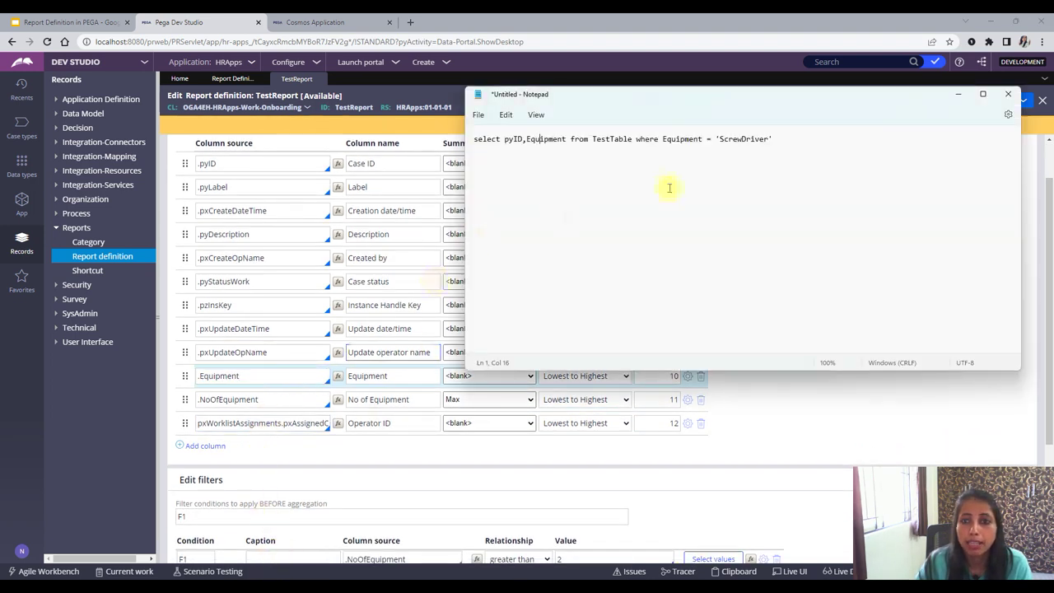
pyautogui.doubleClick(593, 139)
pyautogui.click(597, 140)
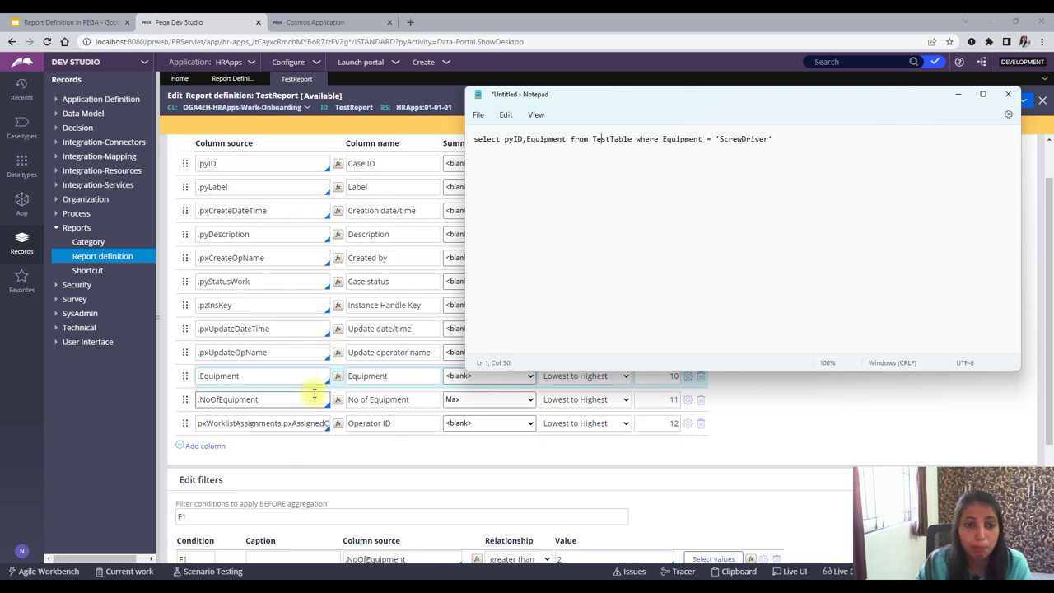
pyautogui.scroll(1, 236, 184)
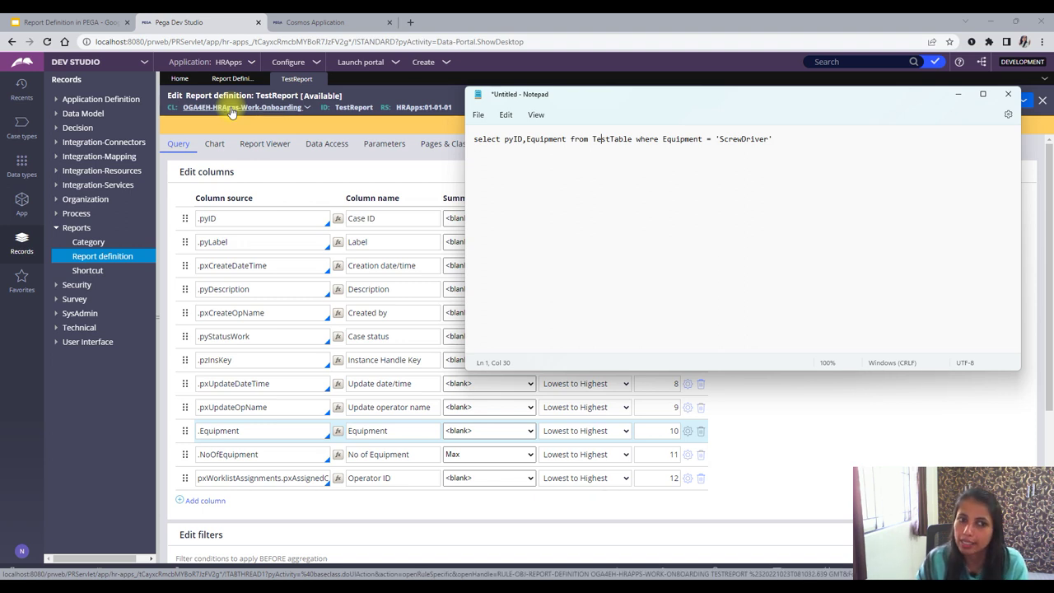
pyautogui.doubleClick(595, 139)
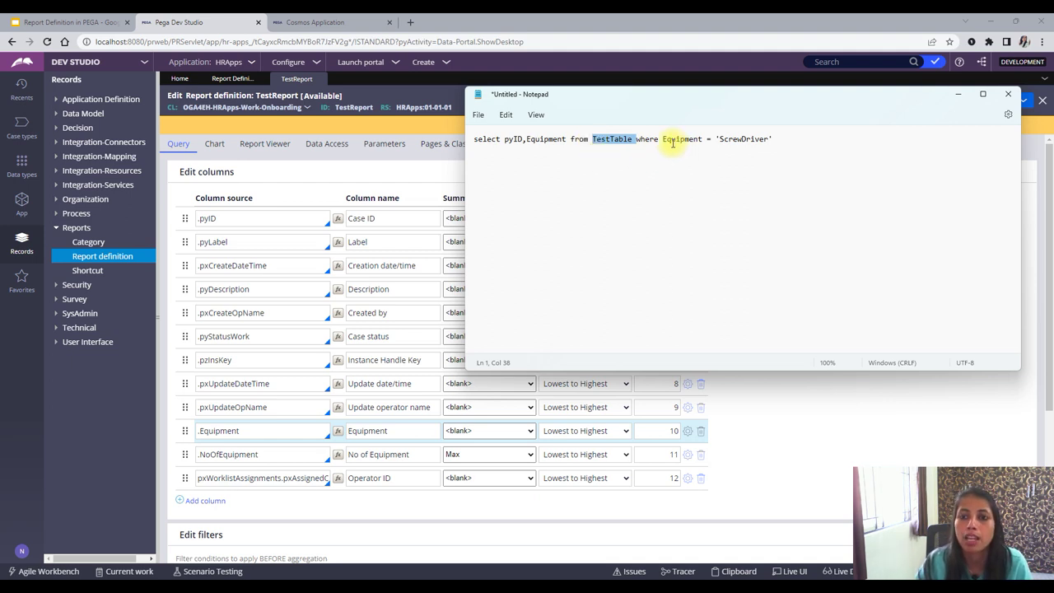
# Compare the query's condition Equipment = 'ScrewDriver' with the report's filter section, and minimize the note
pyautogui.moveTo(664, 138); pyautogui.dragTo(775, 139)
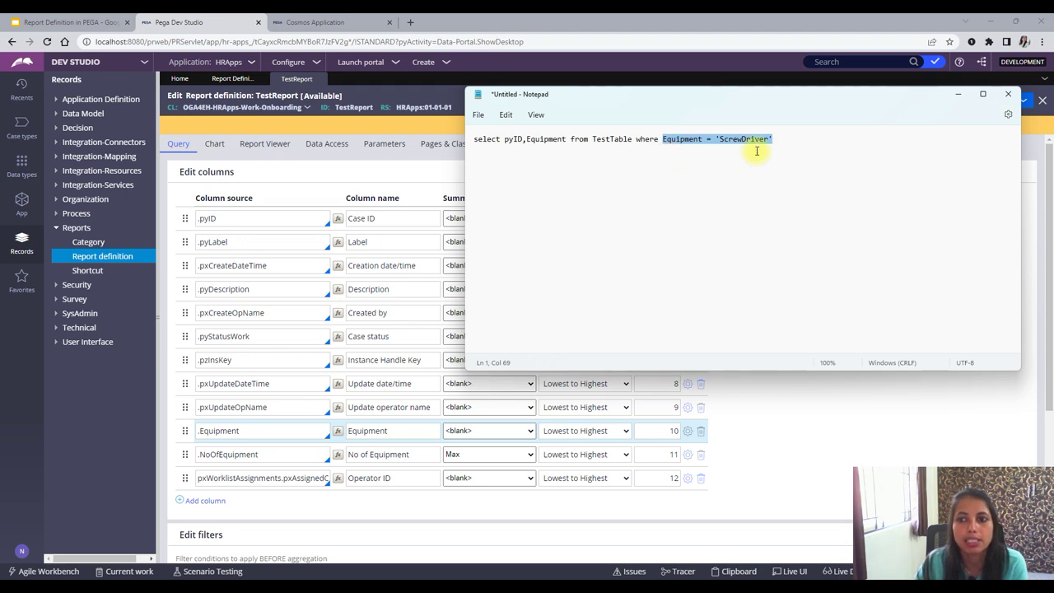
pyautogui.click(691, 278)
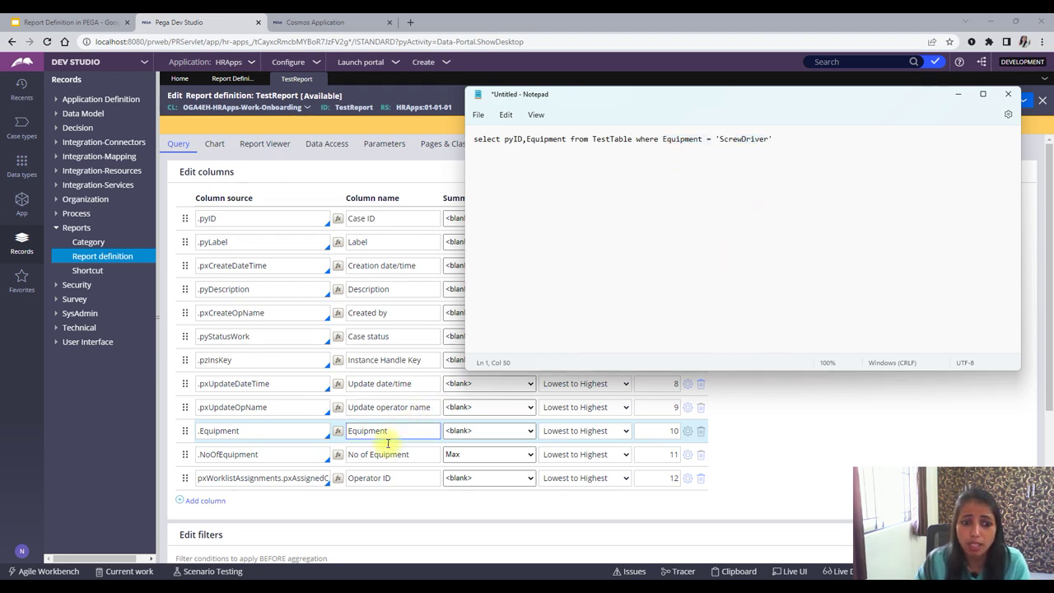
pyautogui.scroll(-3, 369, 473)
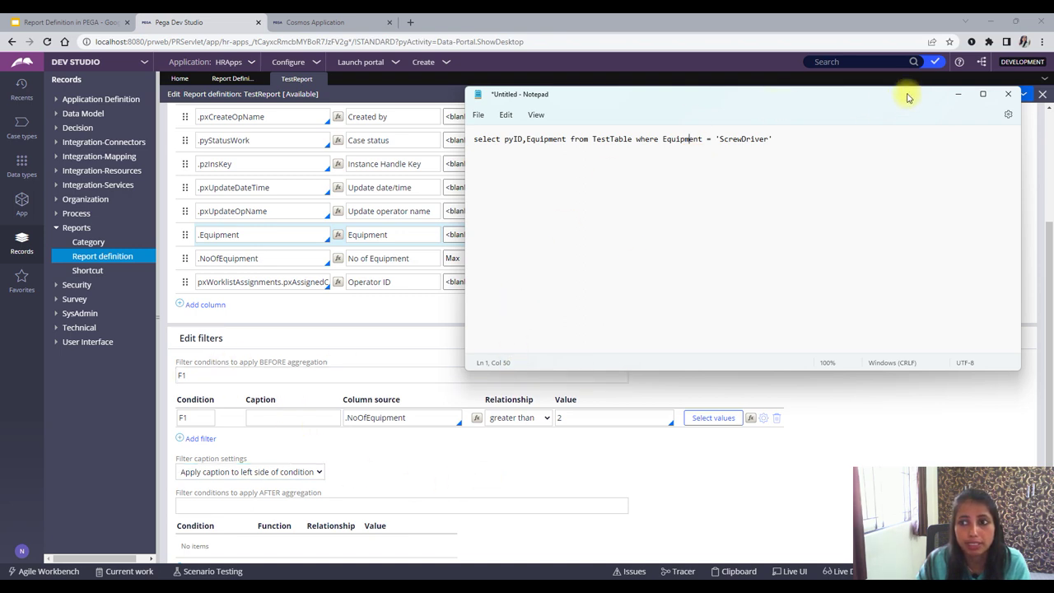
pyautogui.moveTo(824, 97); pyautogui.dragTo(789, 52)
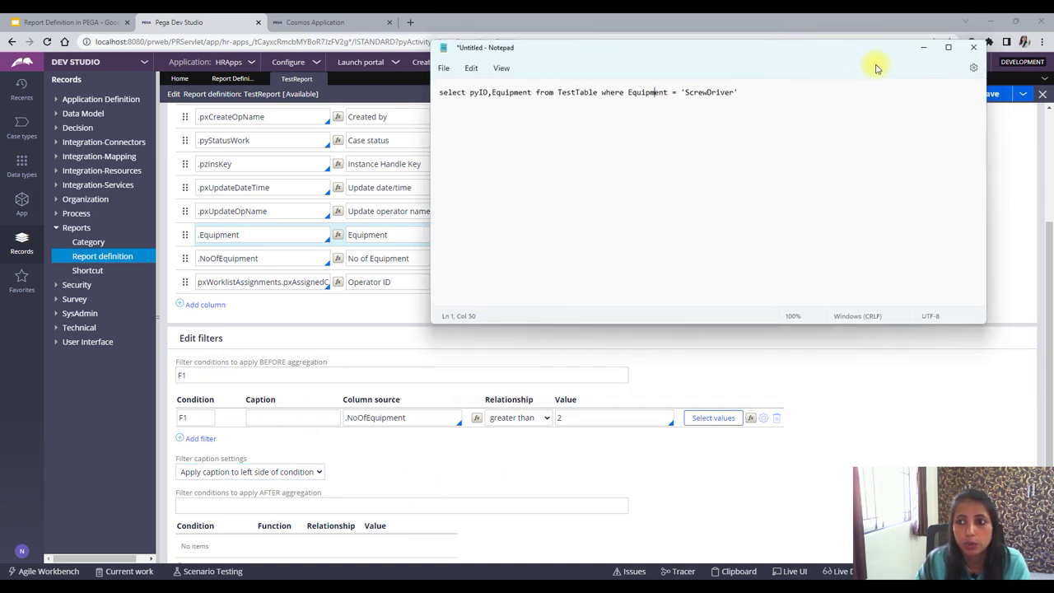
pyautogui.click(922, 47)
# Replace the .NoOfEquipment filter with one where .Equipment is equal to ScrewDriver, and save the report definition
pyautogui.scroll(-1, 548, 364)
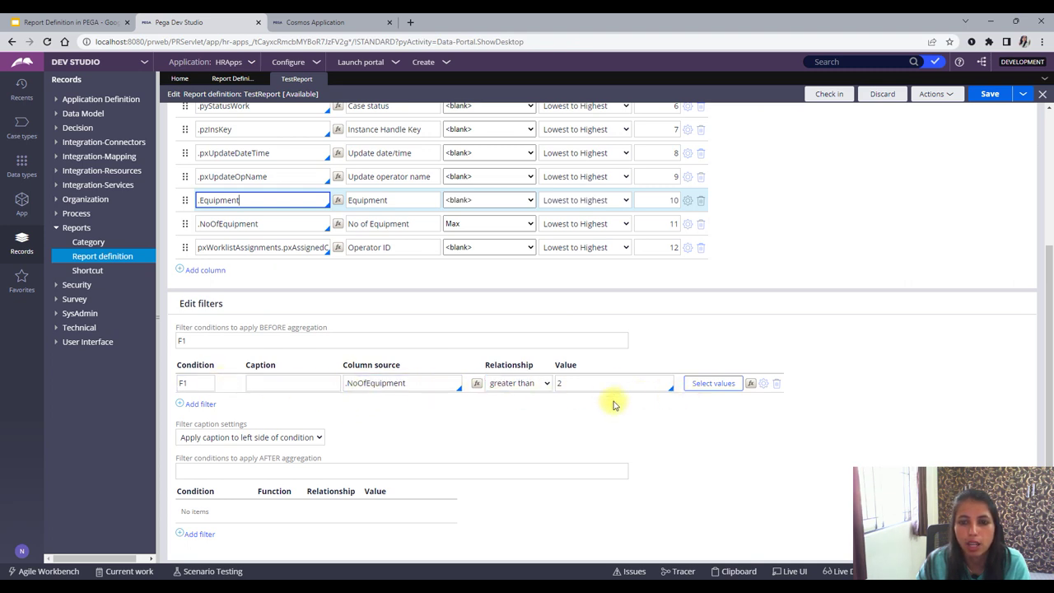
pyautogui.click(775, 383)
pyautogui.click(198, 411)
pyautogui.click(376, 382)
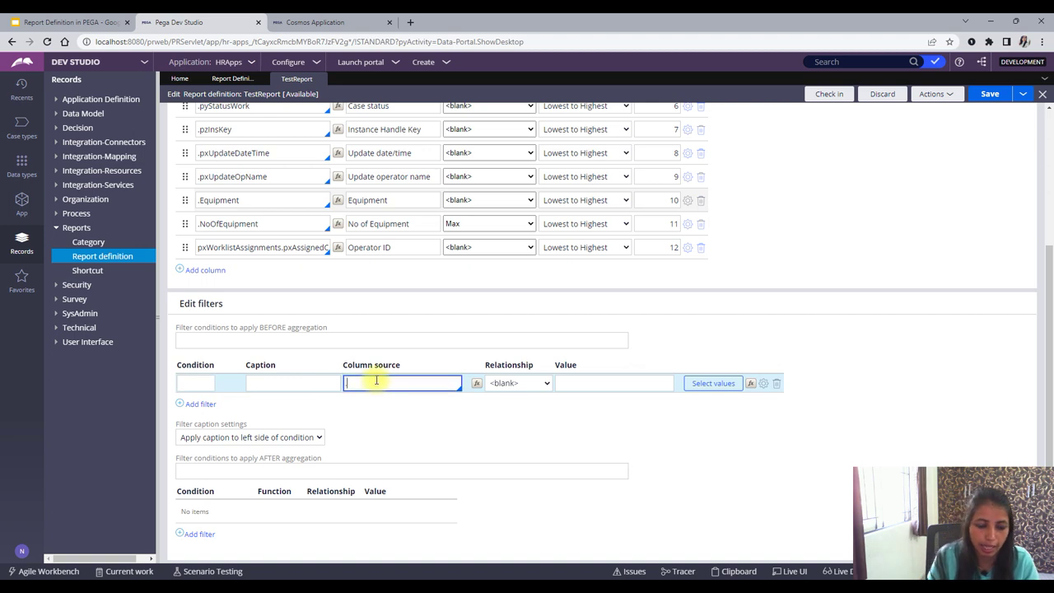
pyautogui.write('.Equ')
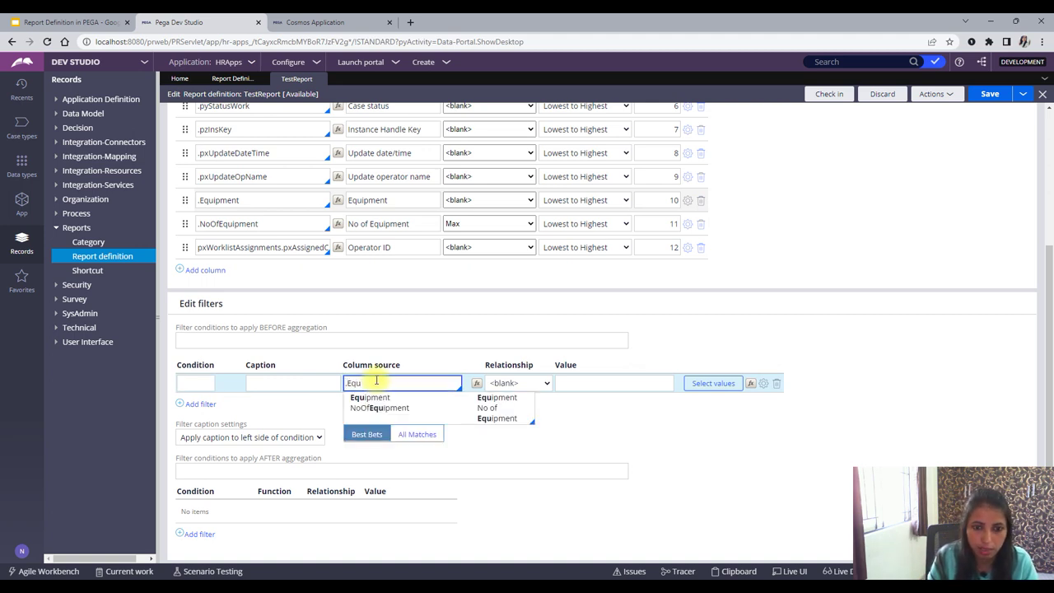
pyautogui.click(372, 399)
pyautogui.click(586, 383)
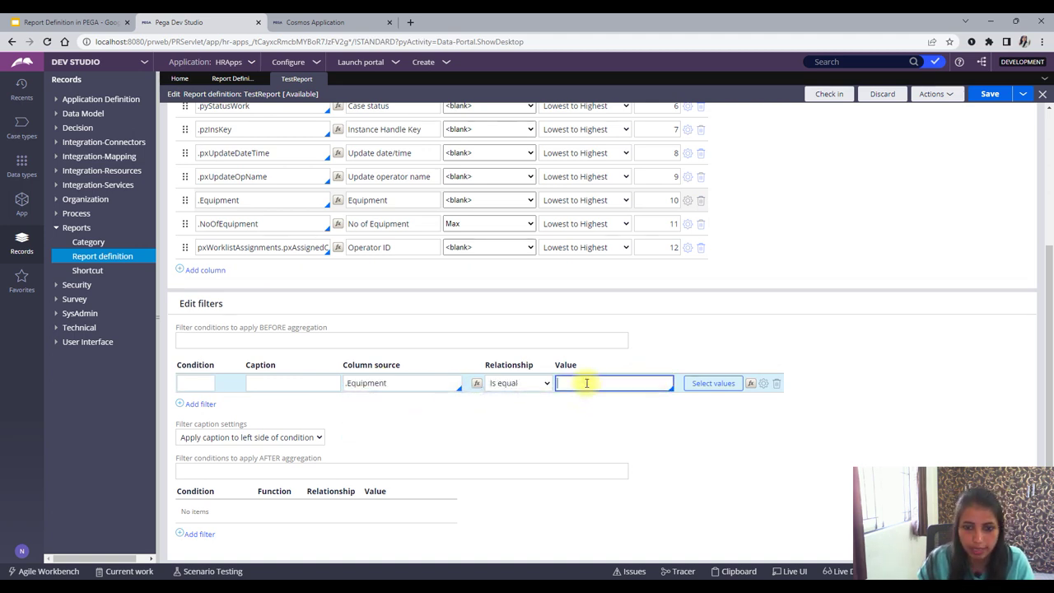
pyautogui.write('ScrewDriver')
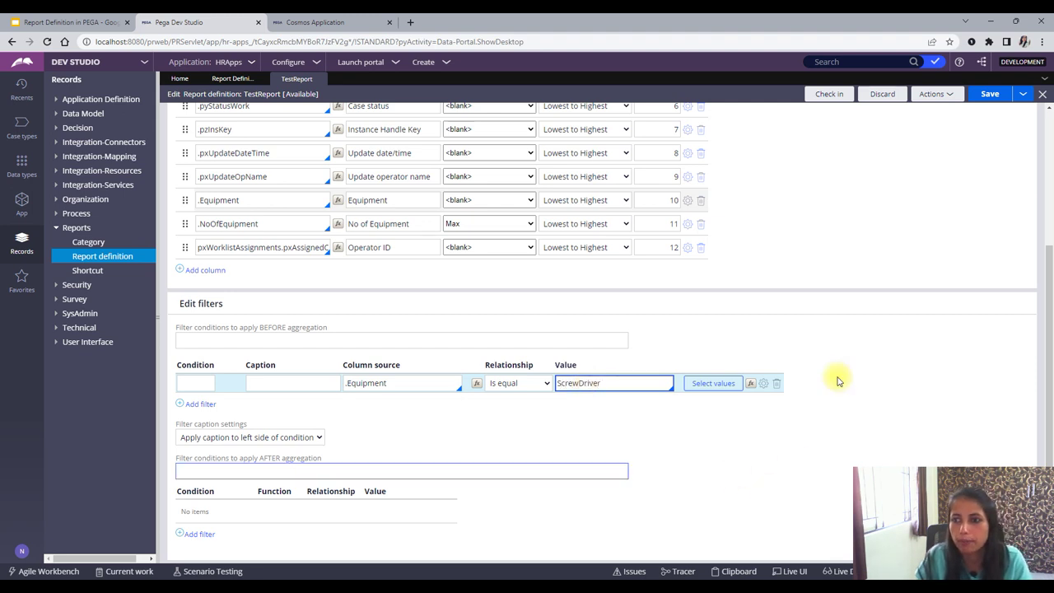
pyautogui.click(986, 94)
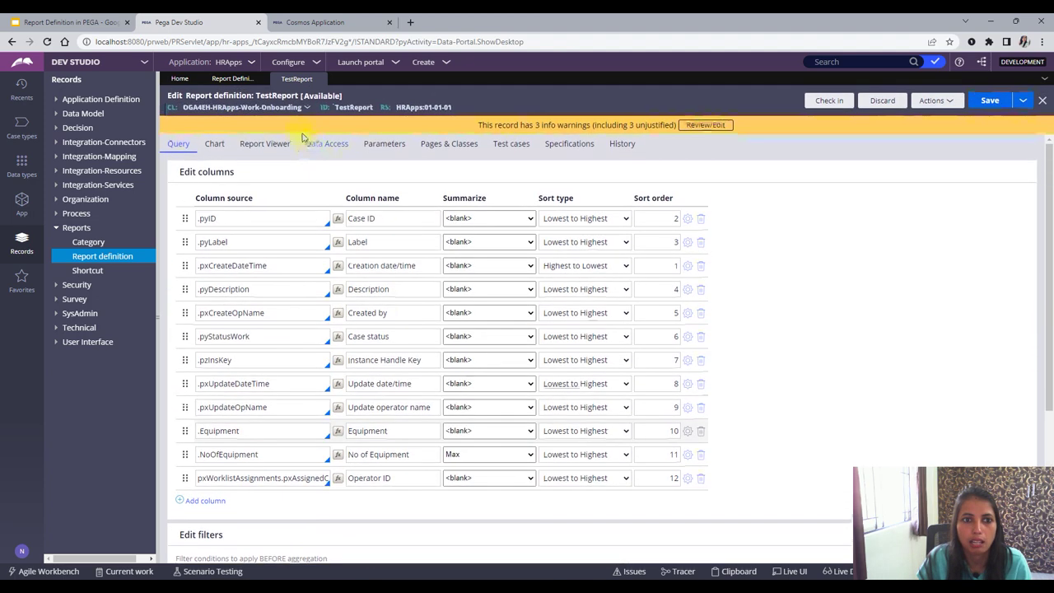
# Remove the WL class join to Assign-Worklist and the pxWorklistAssignments association from the report's data access settings
pyautogui.click(327, 144)
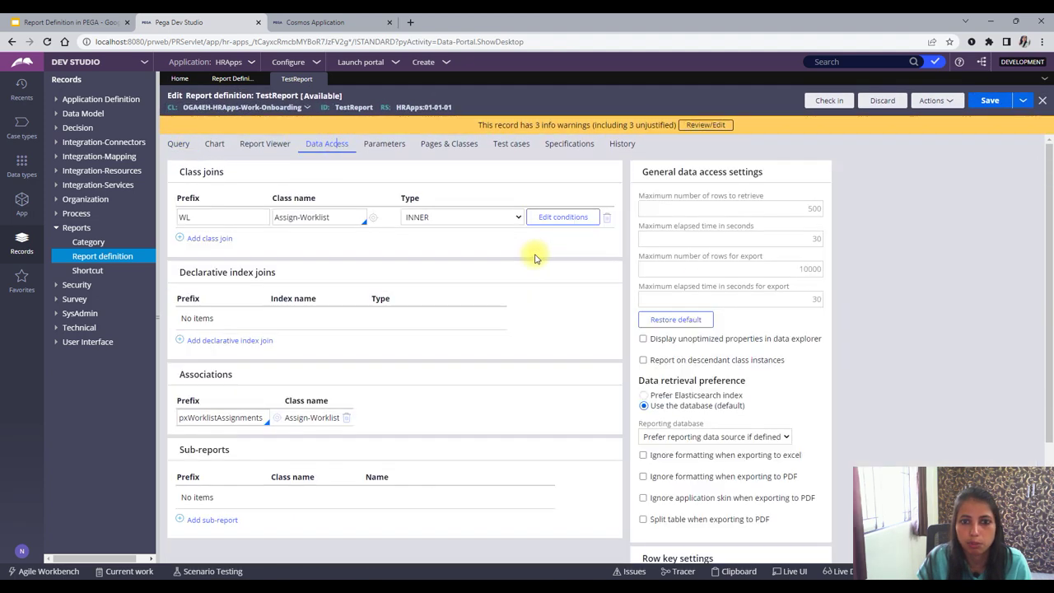
pyautogui.click(606, 217)
pyautogui.click(346, 421)
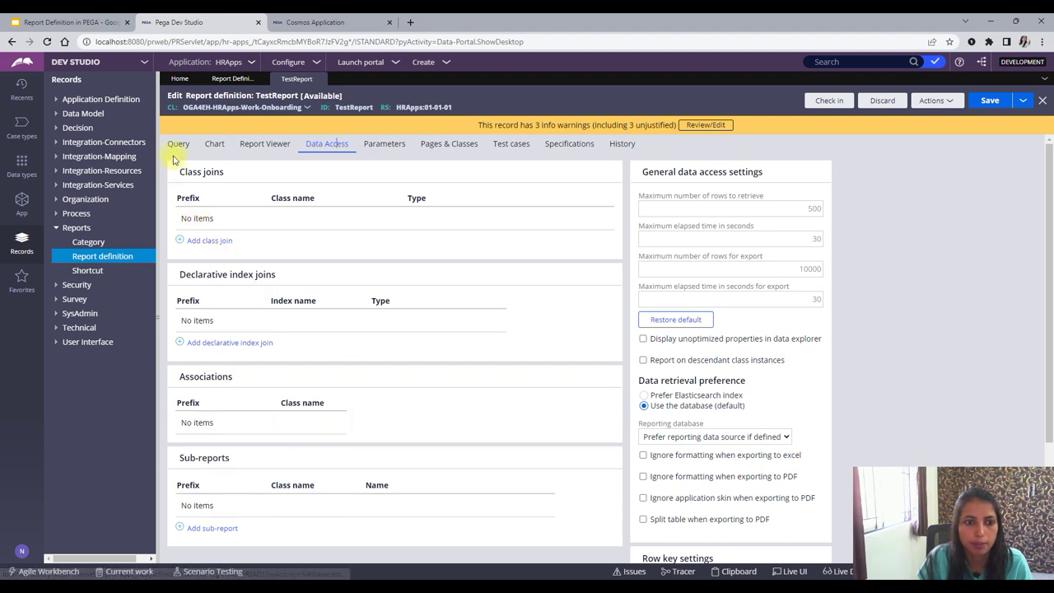
# Delete the Operator ID column from the report query and save the report definition
pyautogui.click(179, 143)
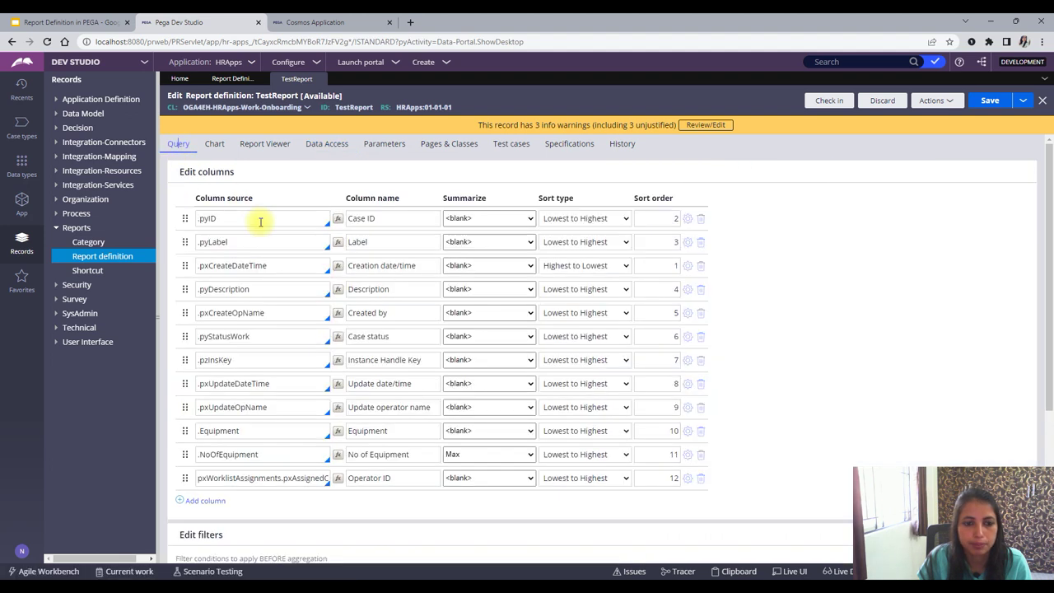
pyautogui.click(700, 478)
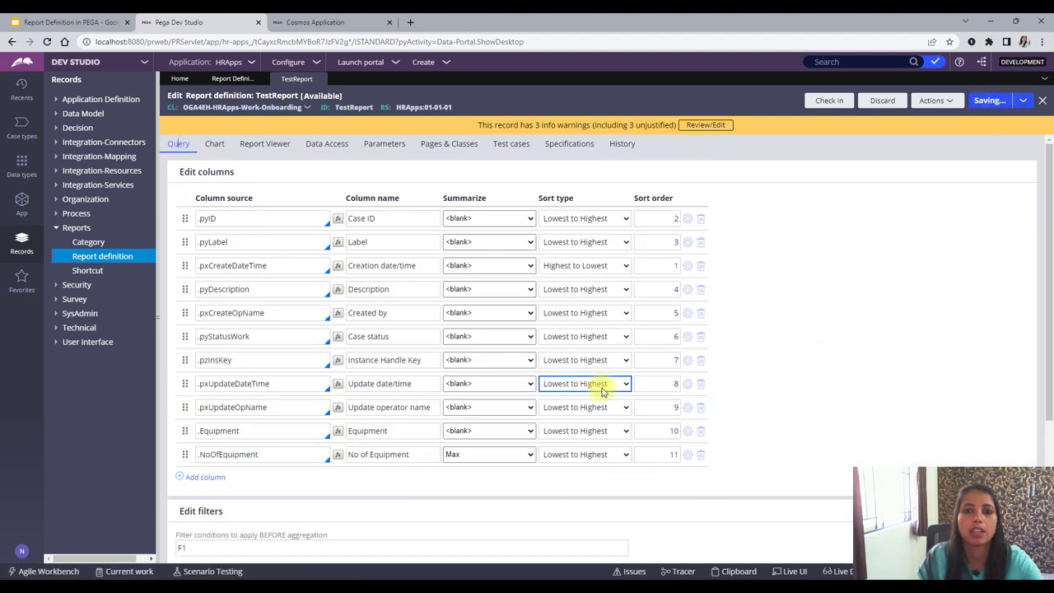
pyautogui.click(990, 101)
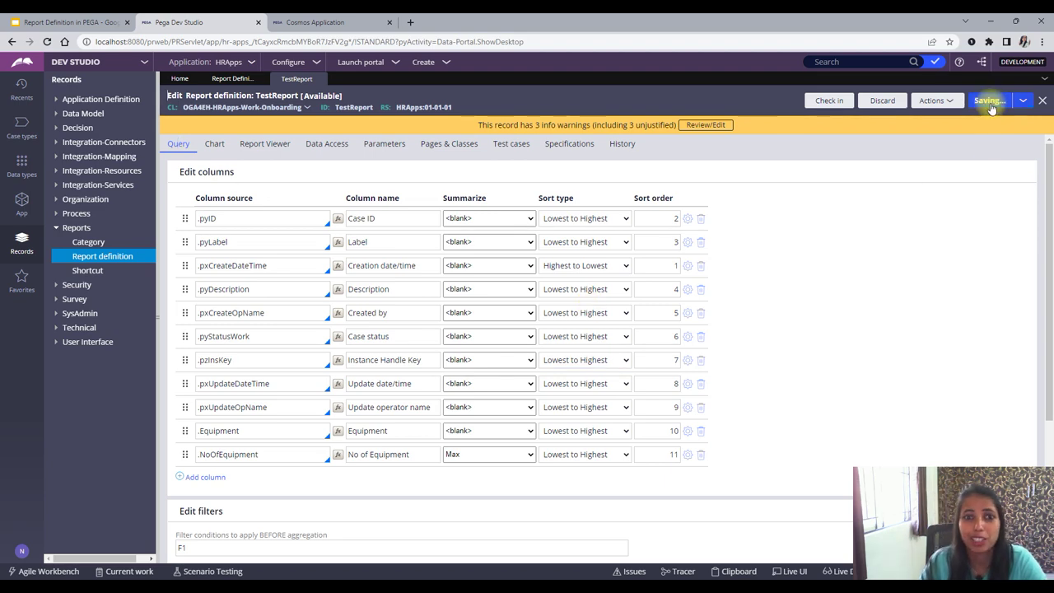
# Review the column source, relationship and value of filter F1 in the saved report
pyautogui.scroll(-3, 503, 541)
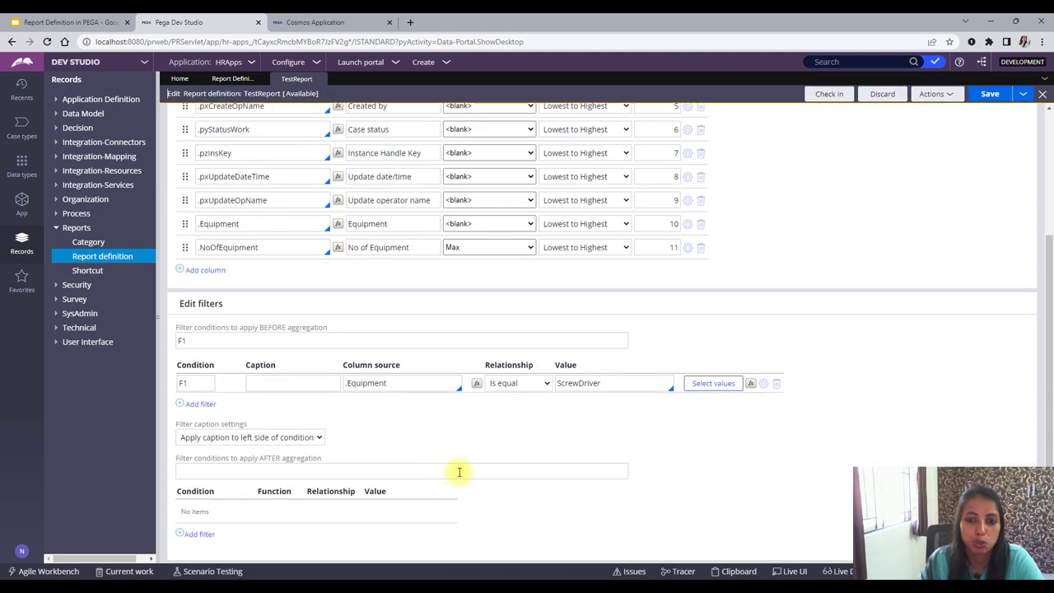
pyautogui.scroll(1, 422, 452)
pyautogui.click(397, 437)
pyautogui.click(614, 438)
pyautogui.moveTo(615, 437); pyautogui.dragTo(557, 441)
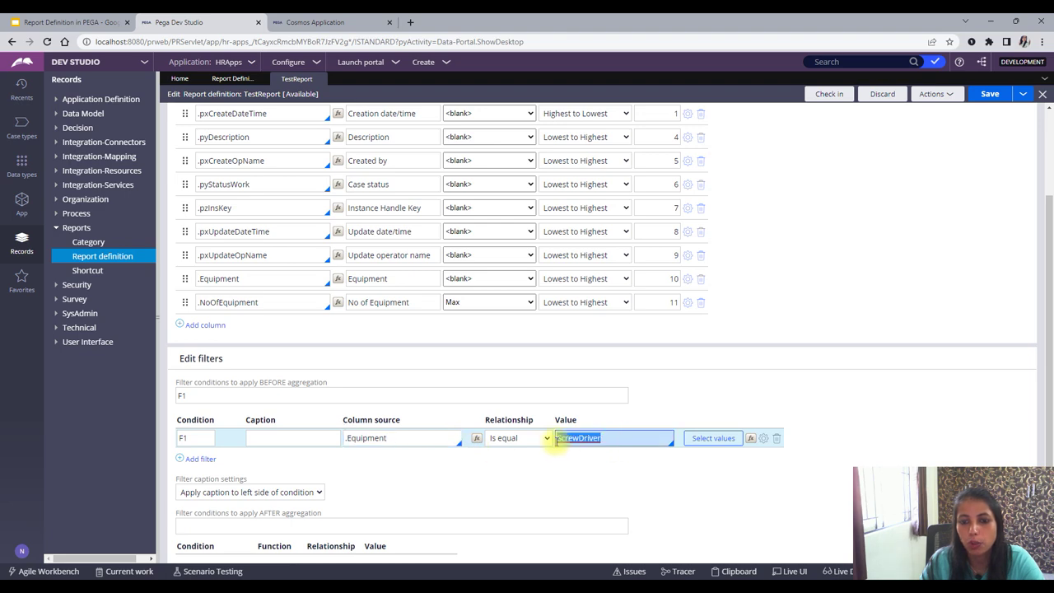
pyautogui.click(367, 438)
pyautogui.click(590, 441)
pyautogui.scroll(4, 651, 288)
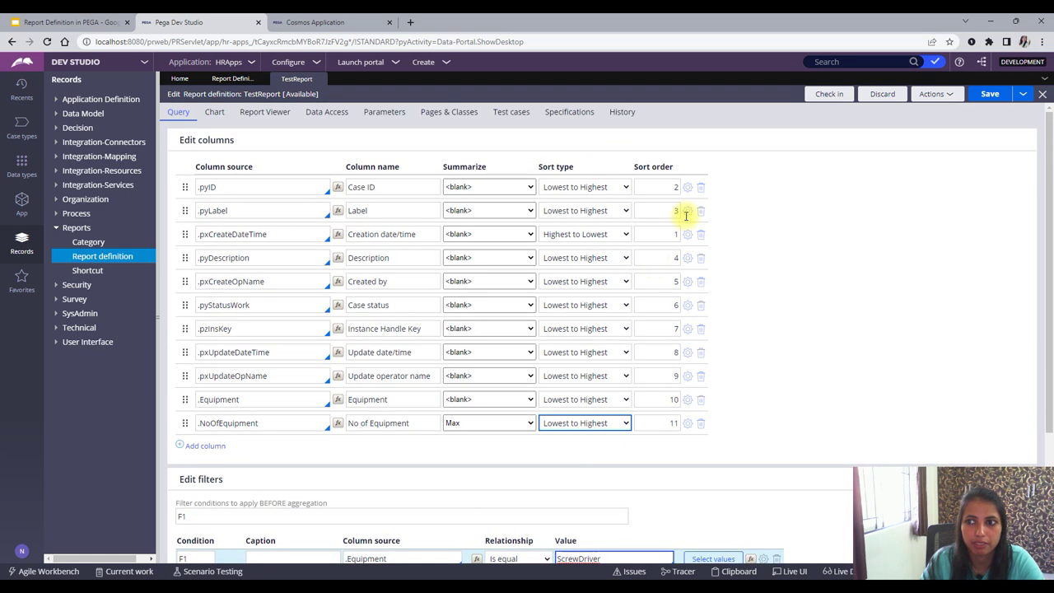
# Run TestReport with the ScrewDriver filter and close the result window
pyautogui.click(933, 100)
pyautogui.click(902, 116)
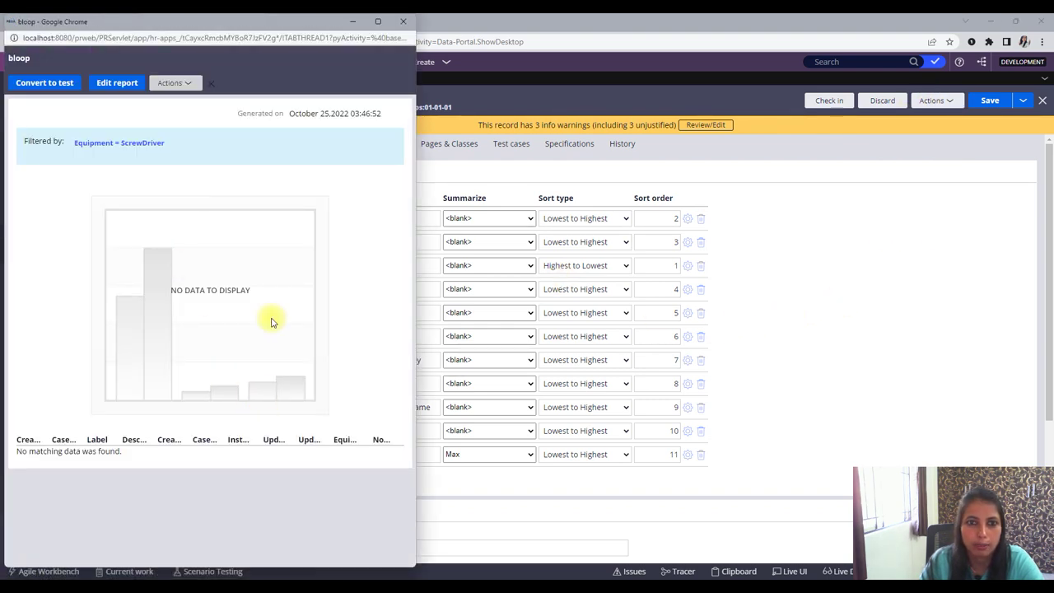
pyautogui.click(403, 21)
# Check the report's chart setup, delete the .NoOfEquipment column from the query, and save
pyautogui.click(214, 144)
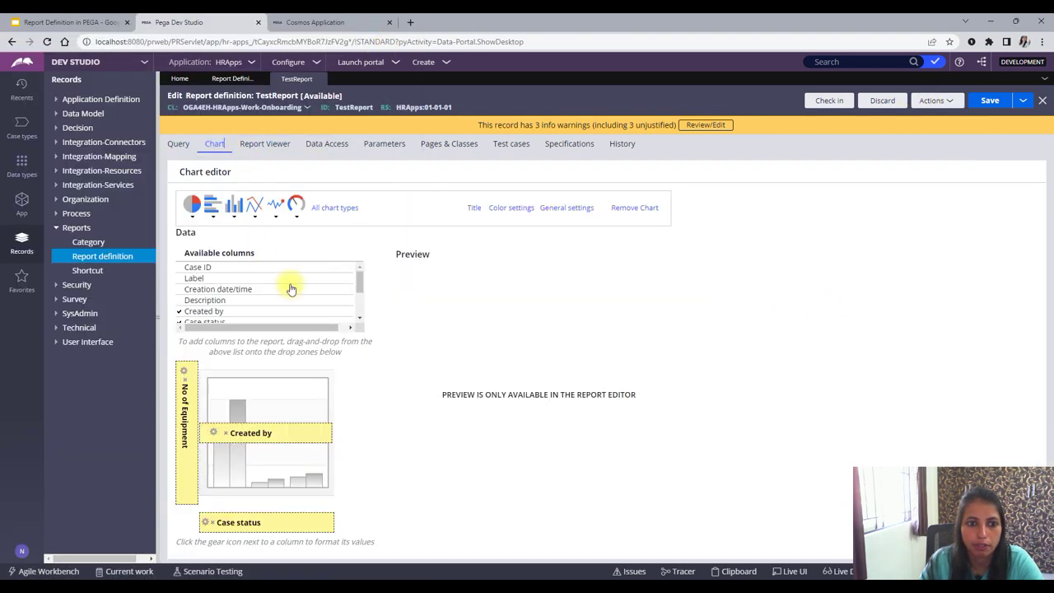
pyautogui.click(179, 143)
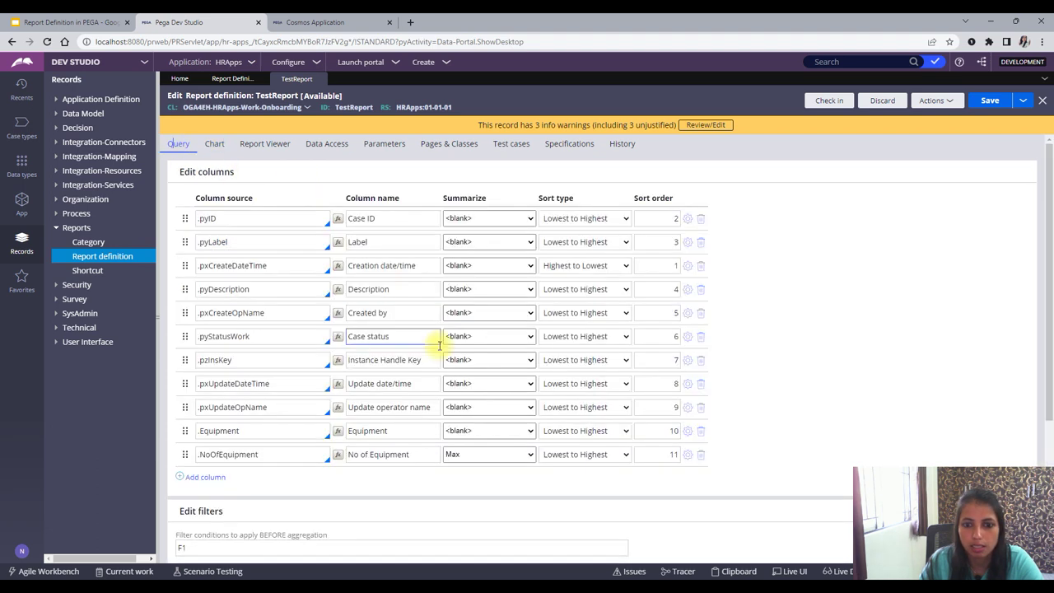
pyautogui.click(700, 454)
pyautogui.click(990, 100)
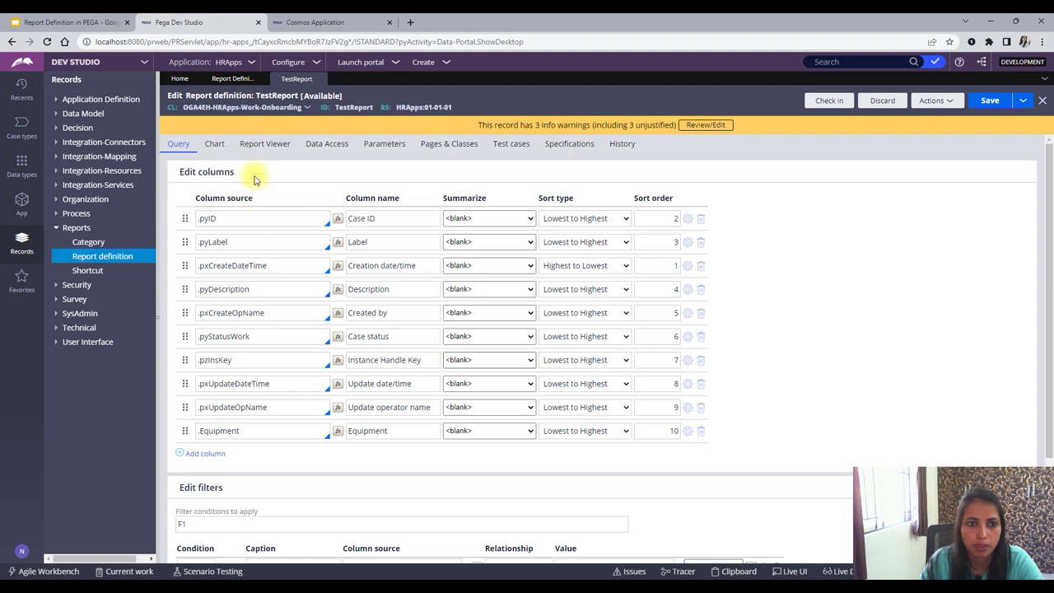
# Check the chart and report viewer settings, and run the report again without the aggregated column
pyautogui.click(213, 143)
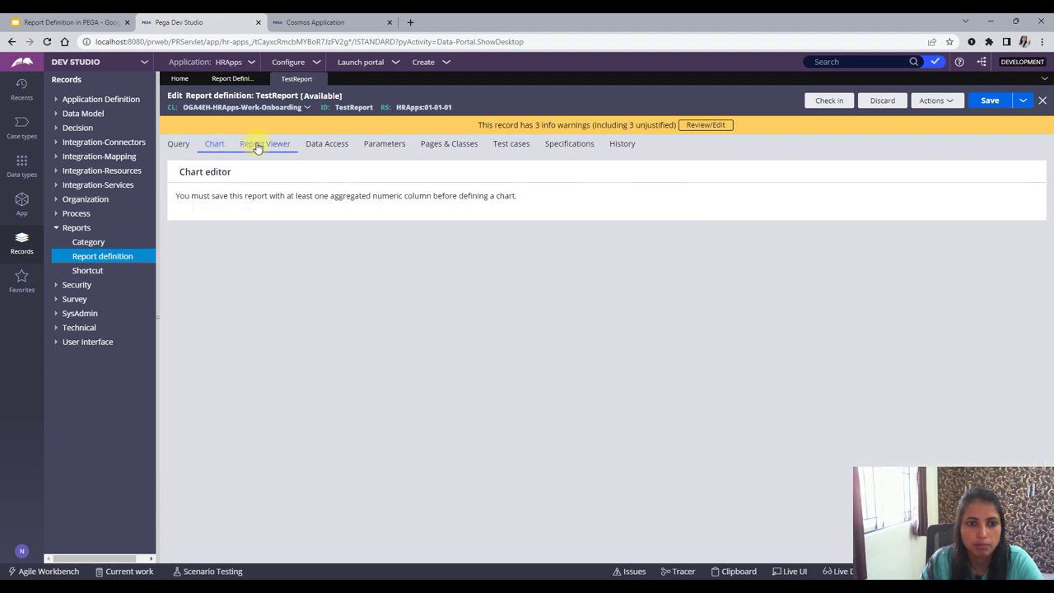
pyautogui.click(258, 144)
pyautogui.click(178, 145)
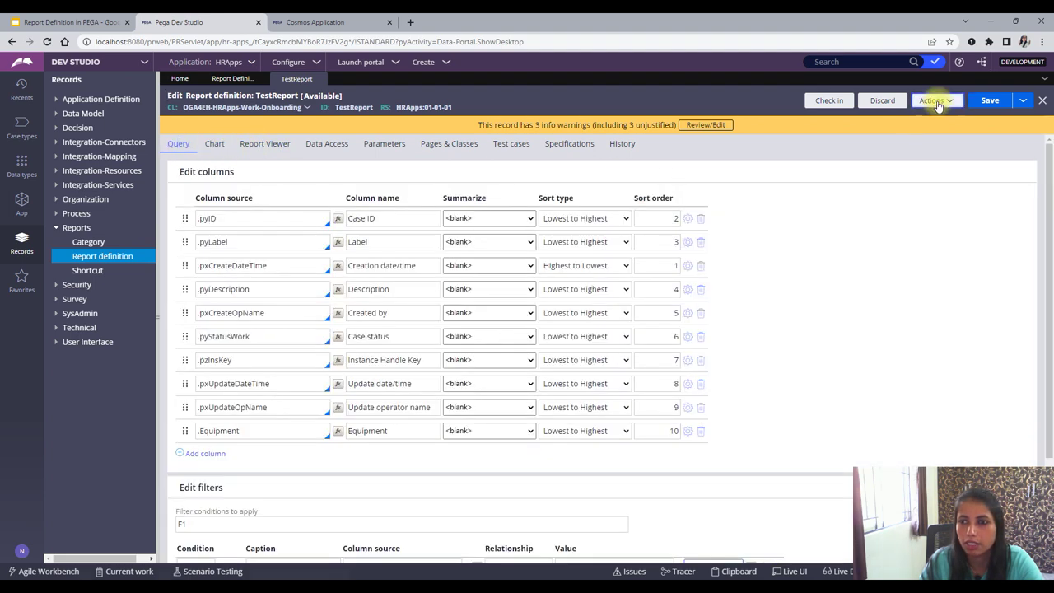
pyautogui.click(934, 100)
pyautogui.click(900, 117)
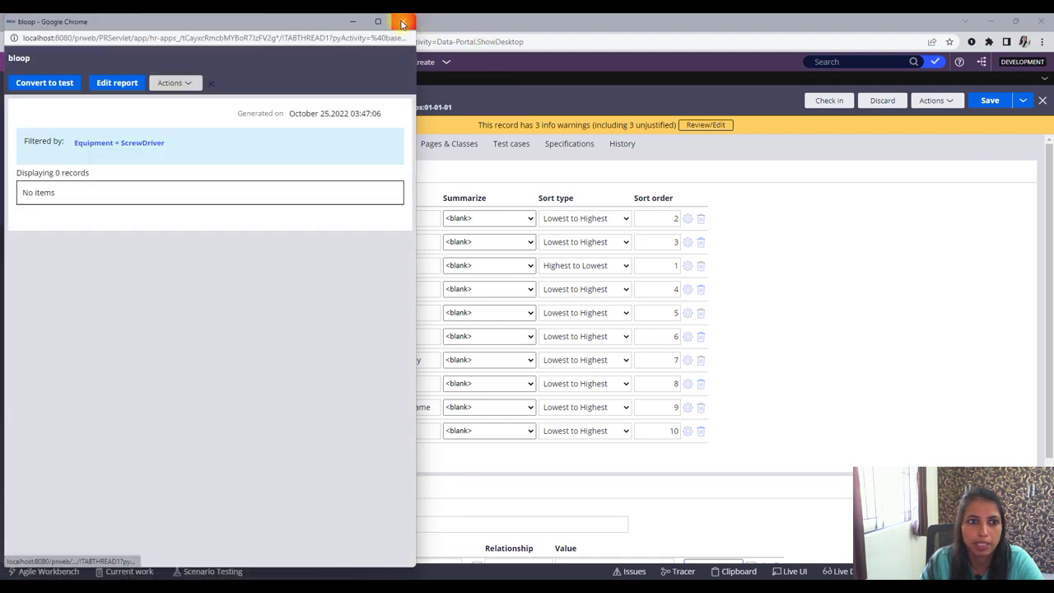
pyautogui.click(403, 21)
# Change the column source of filter F1 to .NoOfEquipment
pyautogui.scroll(-2, 595, 506)
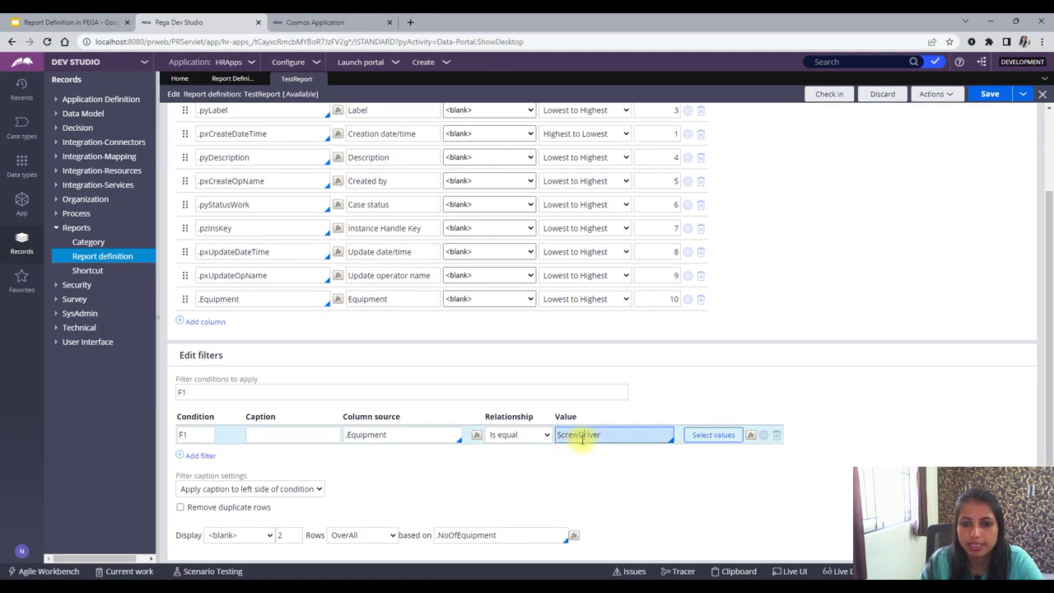
pyautogui.scroll(-3, 397, 486)
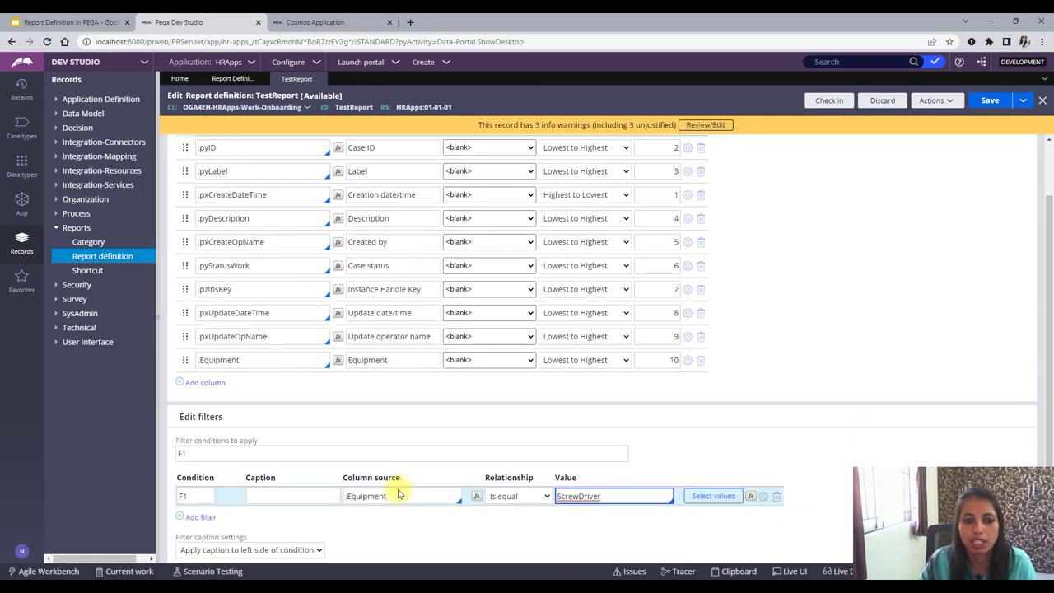
pyautogui.tripleClick(392, 435)
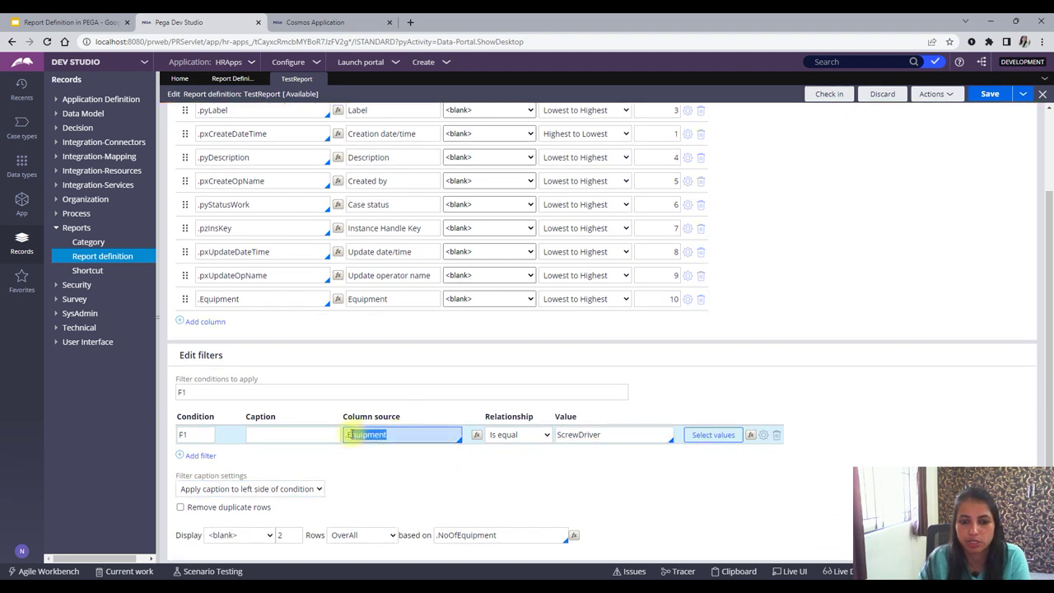
pyautogui.press('BackSpace')
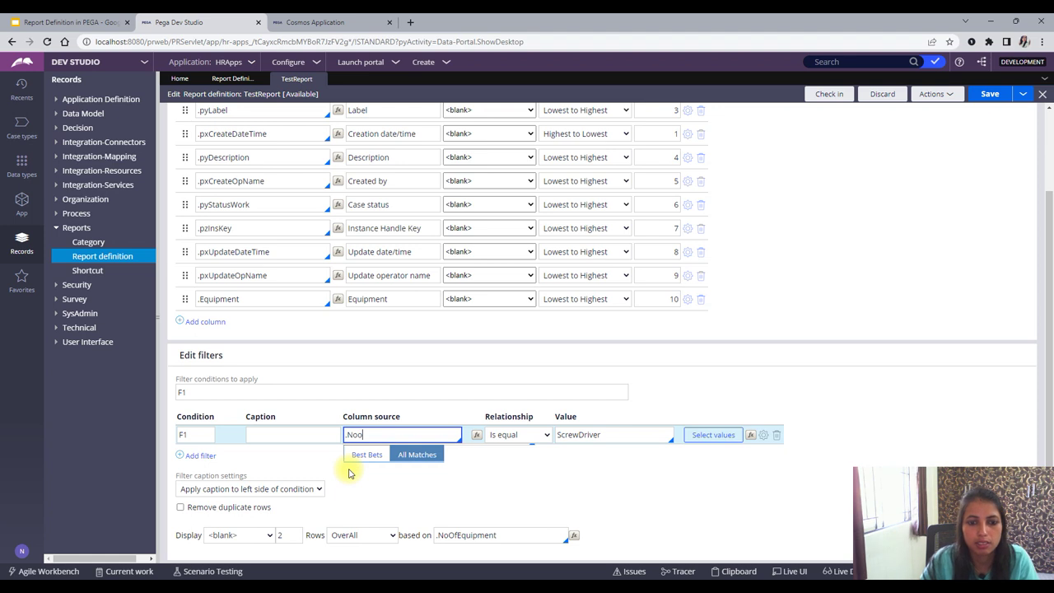
pyautogui.click(367, 455)
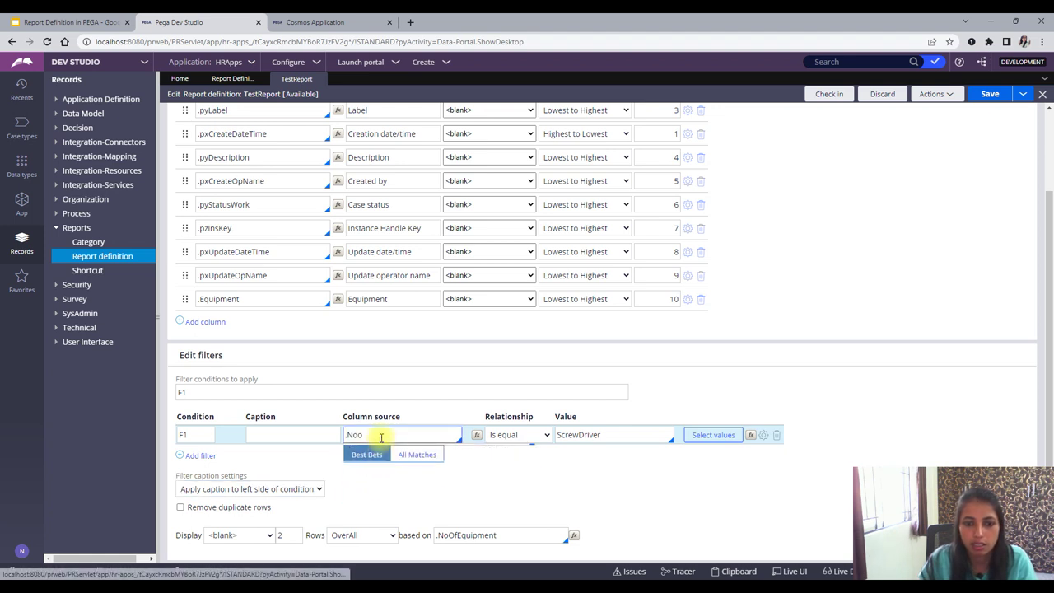
pyautogui.click(373, 449)
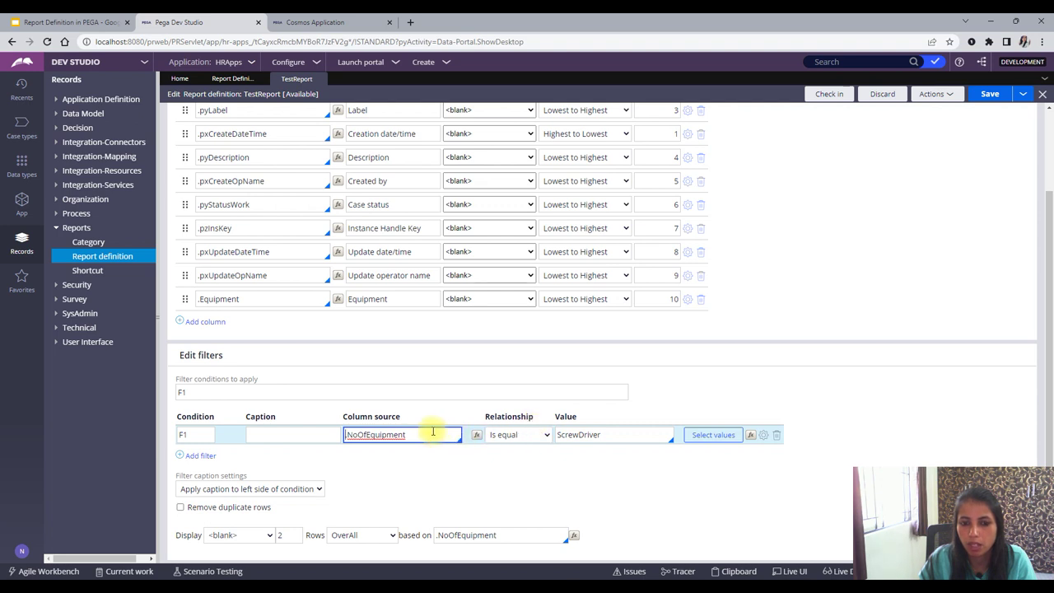
# Set filter F1's relationship to greater than with the value 2, and save the report definition
pyautogui.click(519, 435)
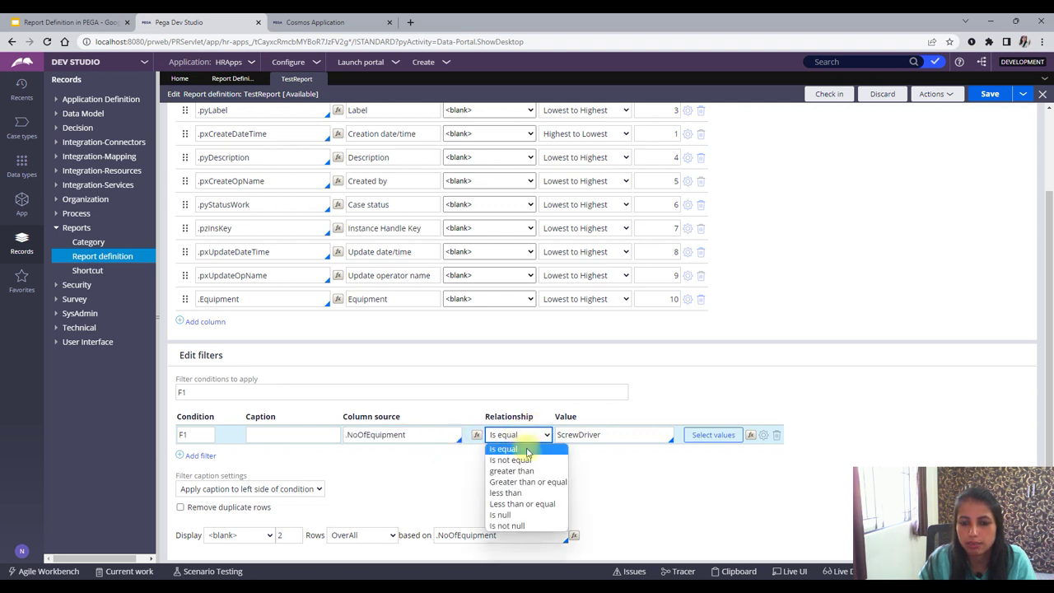
pyautogui.click(511, 470)
pyautogui.doubleClick(583, 434)
pyautogui.press('BackSpace')
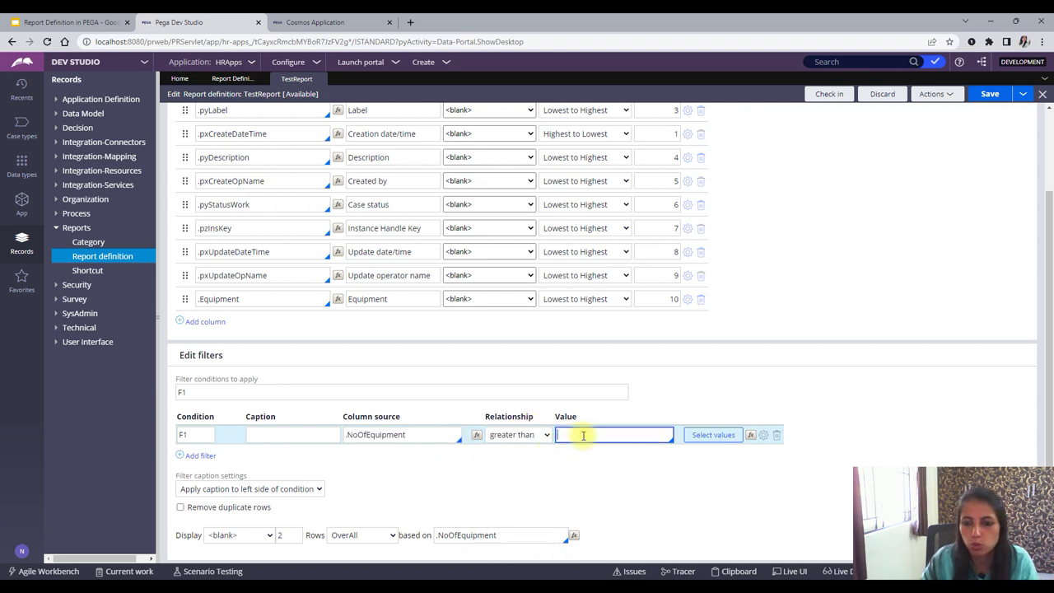
pyautogui.write('2')
pyautogui.click(993, 94)
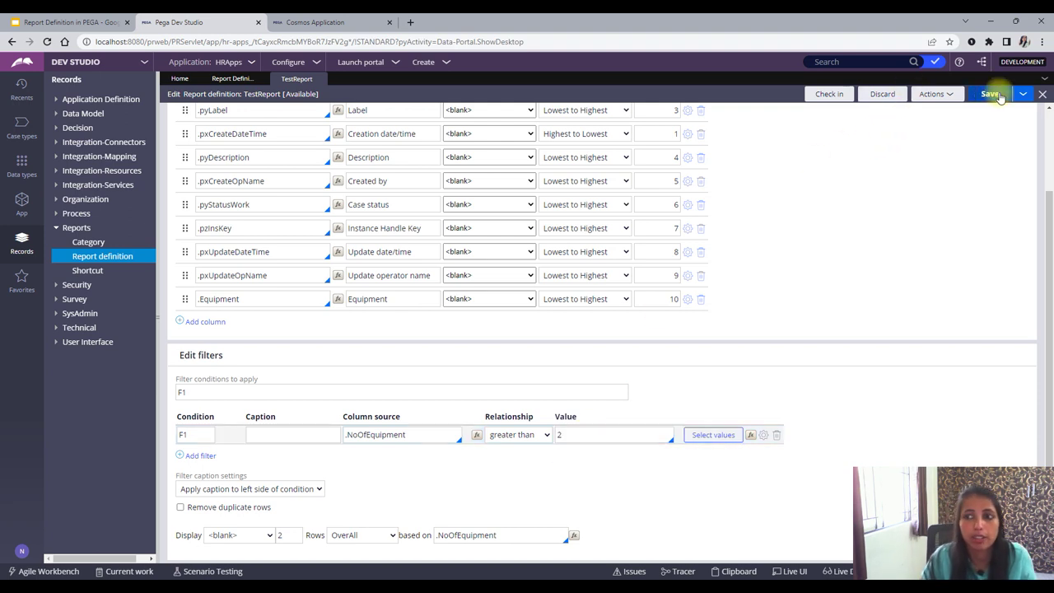
pyautogui.click(990, 94)
# Add .NoOfEquipment as a new column below .Equipment in the report's query
pyautogui.click(213, 422)
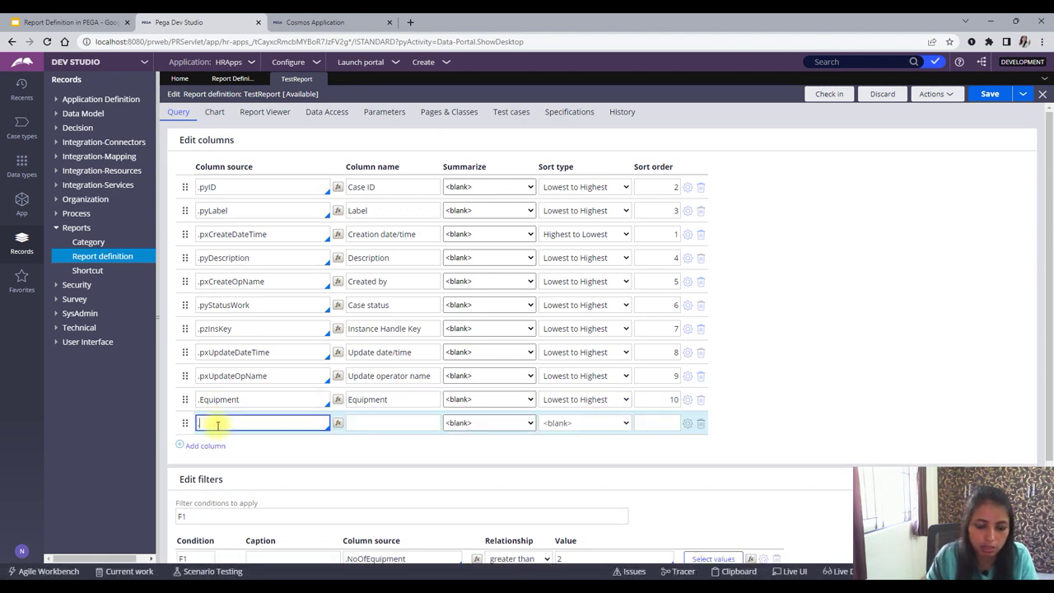
pyautogui.write('.Noo')
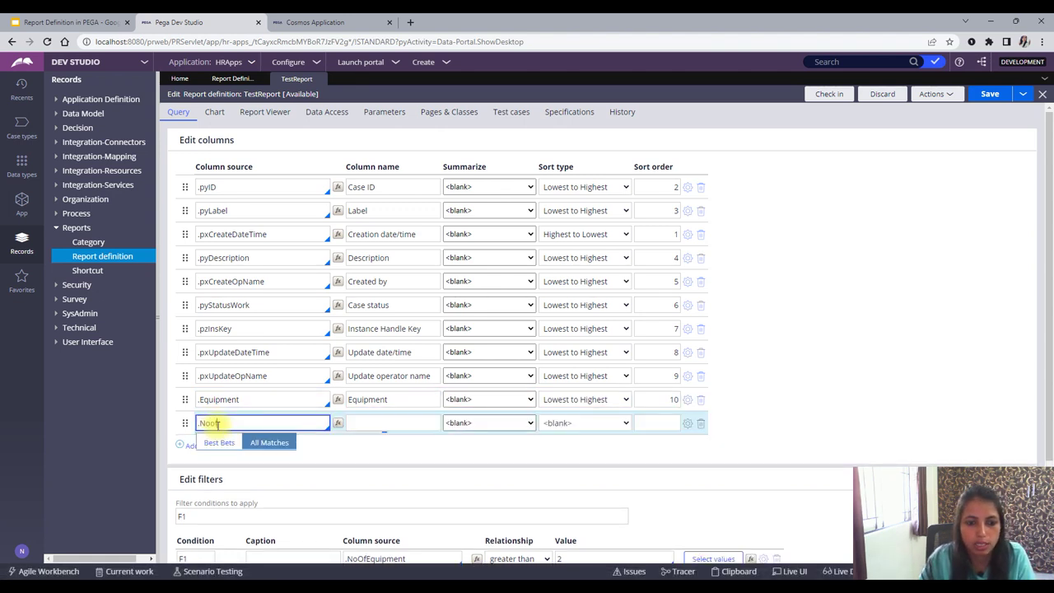
pyautogui.write('fEquipment')
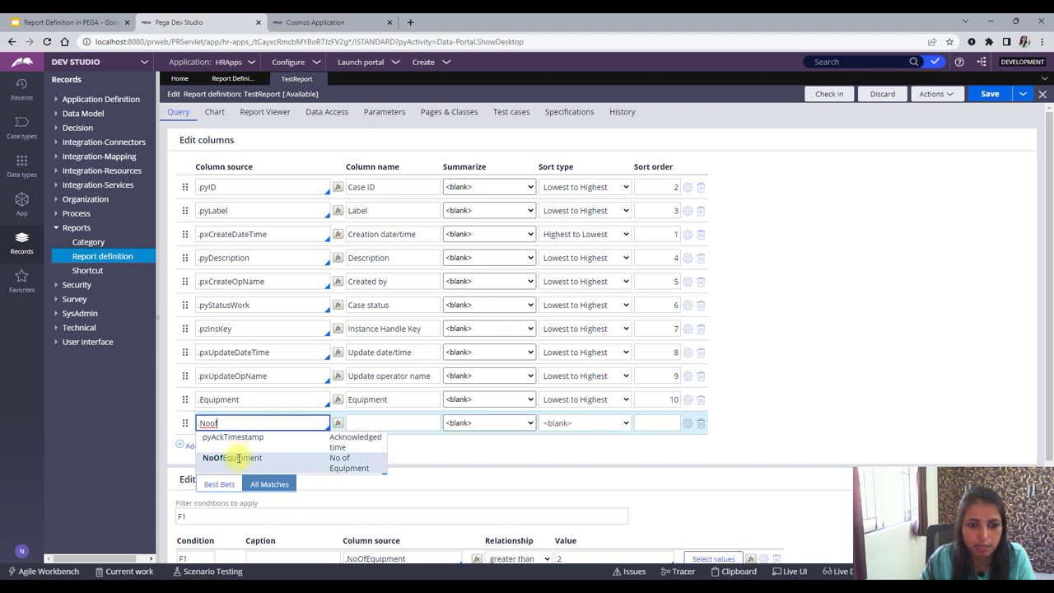
pyautogui.click(239, 458)
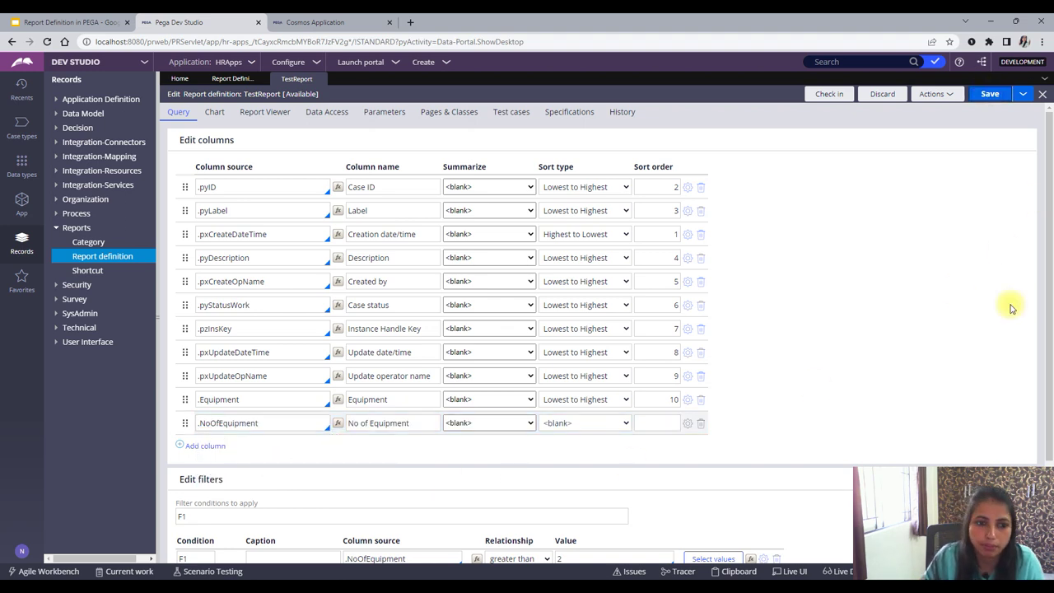
# Run the report with the new filter, view its results in a maximized window, and close that window
pyautogui.click(931, 97)
pyautogui.click(901, 110)
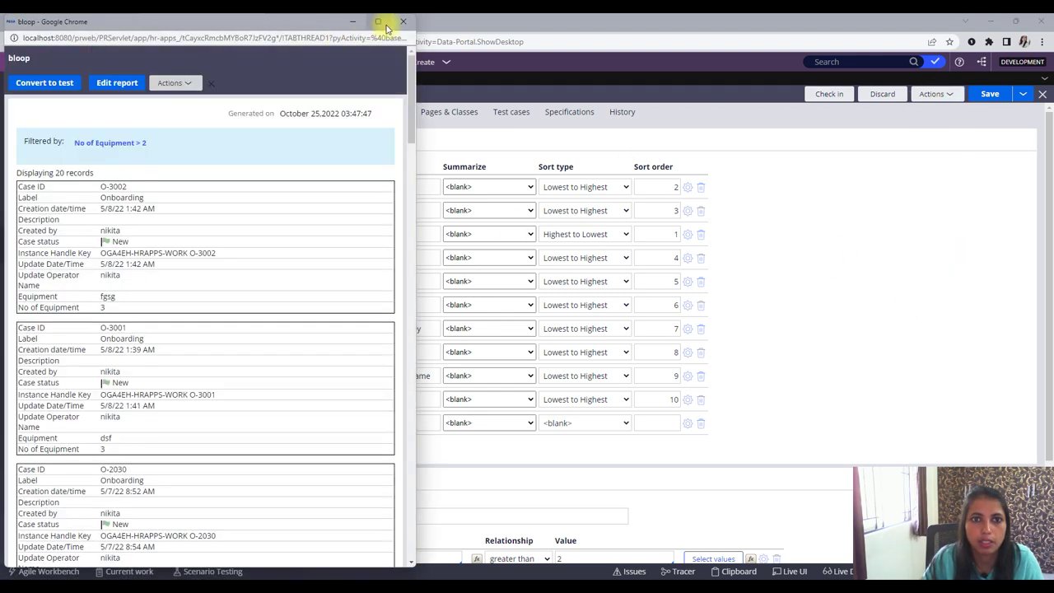
pyautogui.click(378, 22)
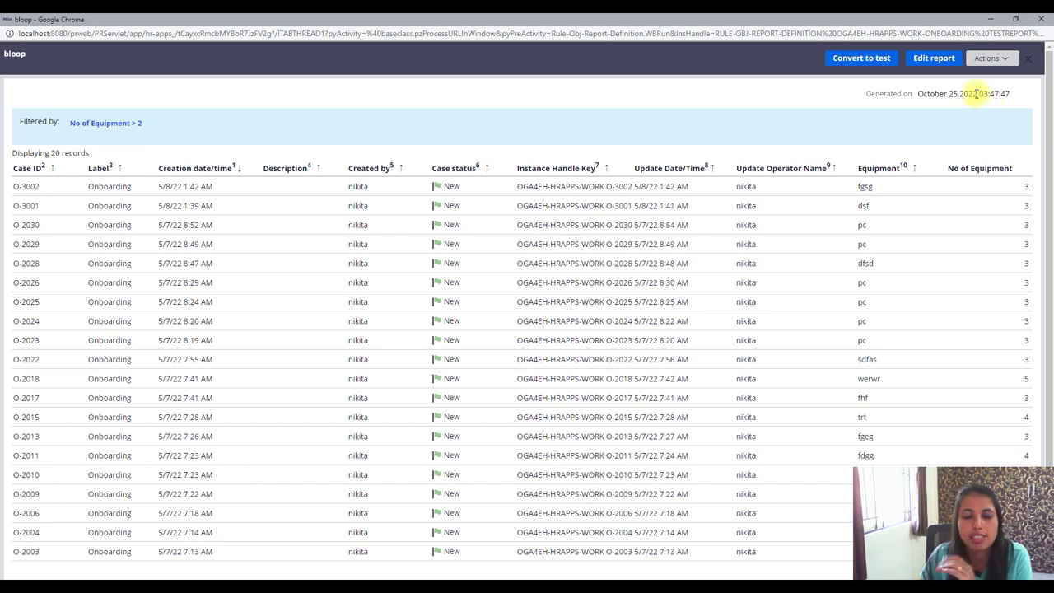
pyautogui.click(1041, 18)
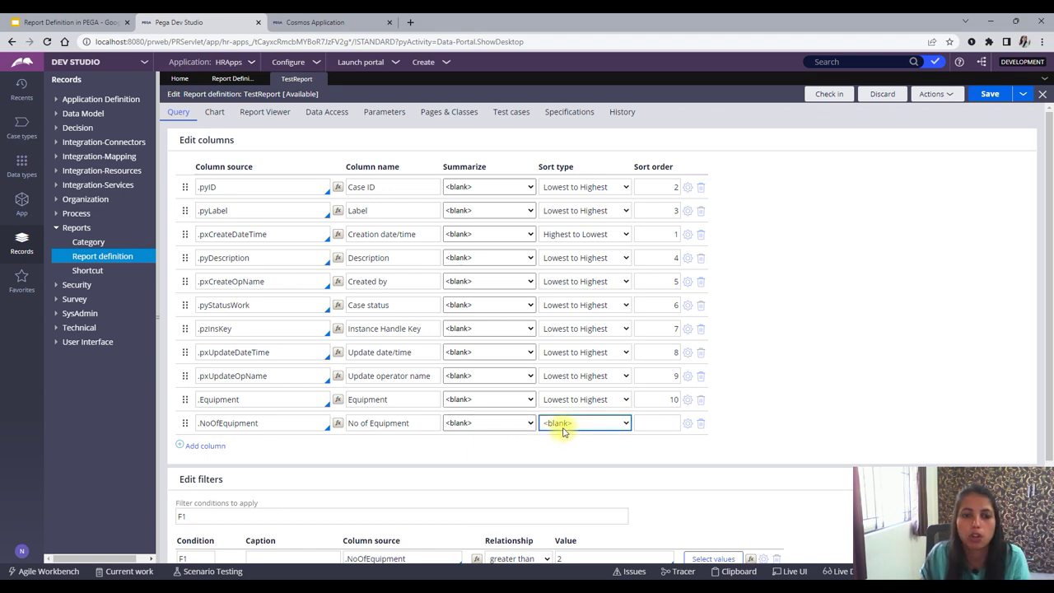
# Add an empty class join row in the report's data access settings
pyautogui.scroll(-2, 568, 447)
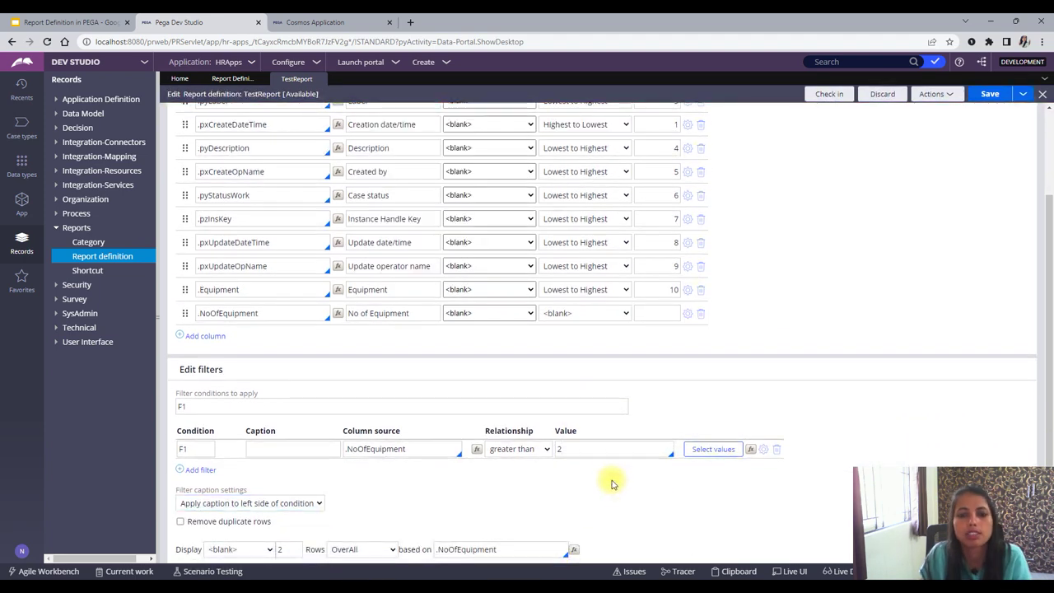
pyautogui.scroll(2, 612, 485)
pyautogui.scroll(1, 612, 478)
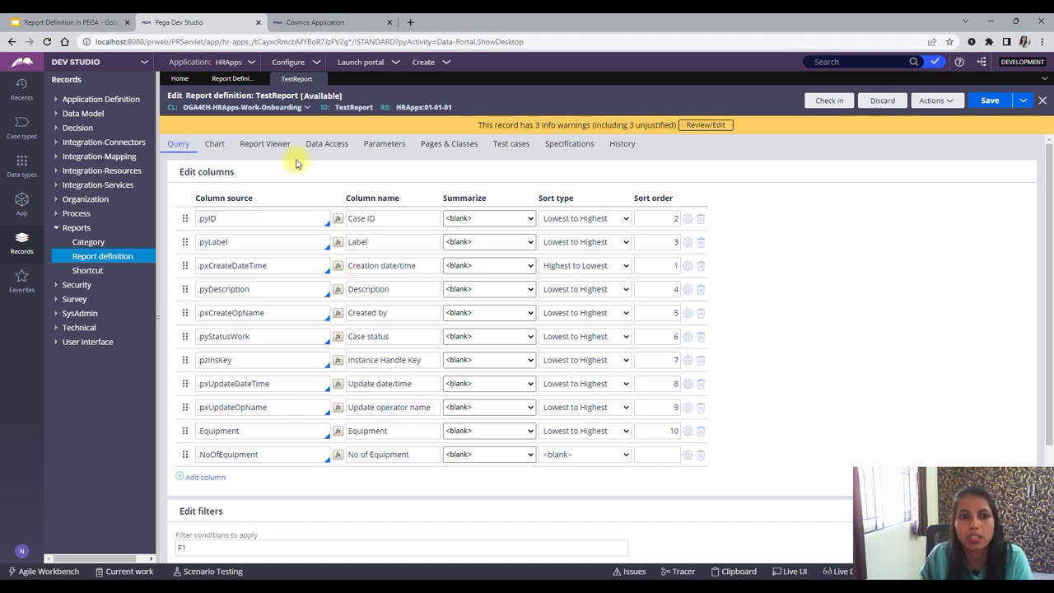
pyautogui.click(328, 148)
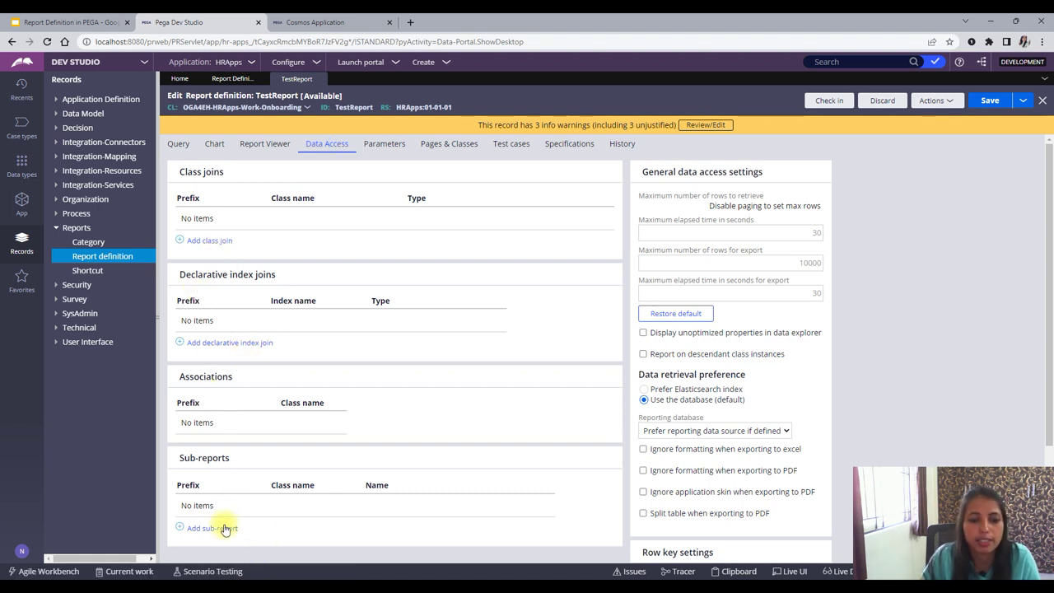
pyautogui.click(207, 246)
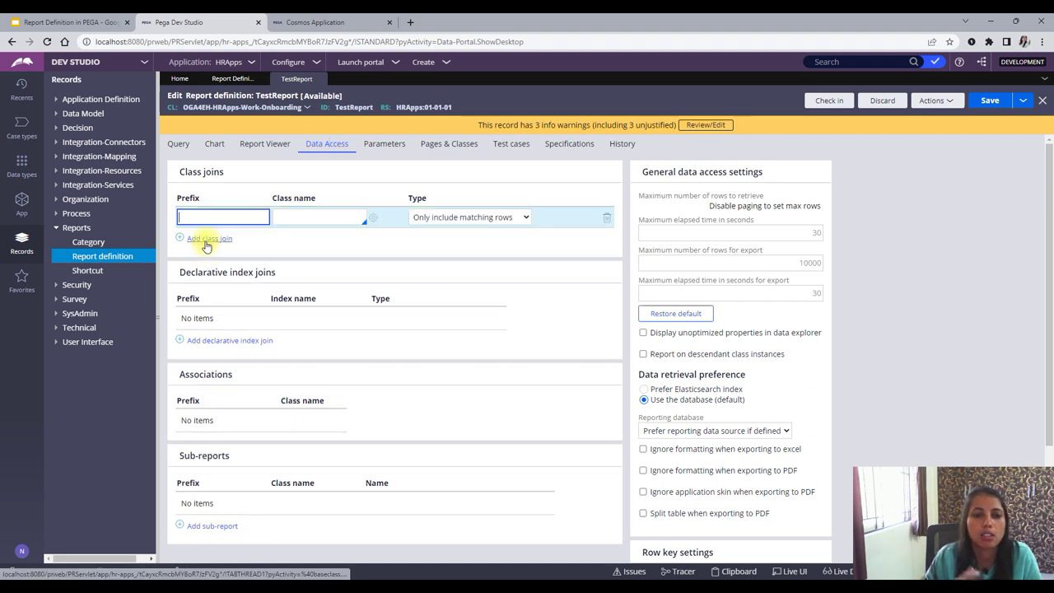
# Give the class join the prefix WL and the class name Assign-Worklist
pyautogui.click(297, 217)
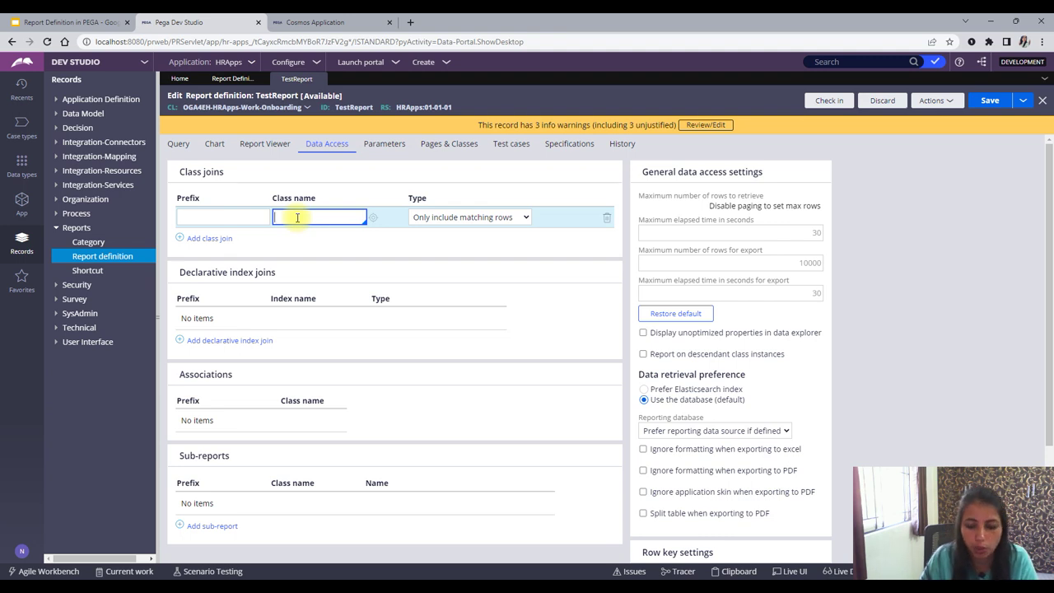
pyautogui.click(260, 216)
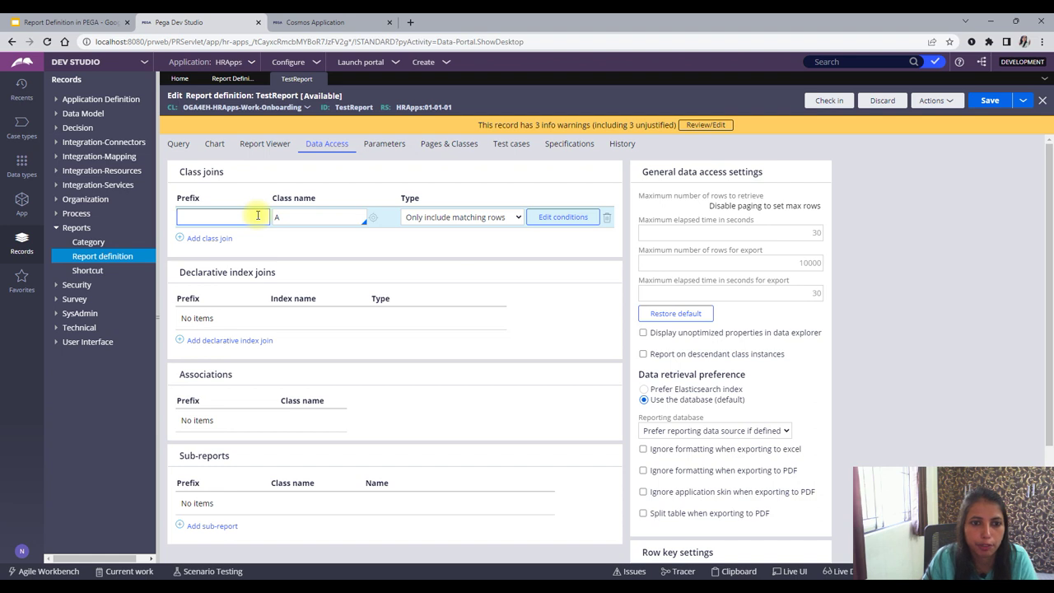
pyautogui.write('WL')
pyautogui.click(294, 219)
pyautogui.write('ssign')
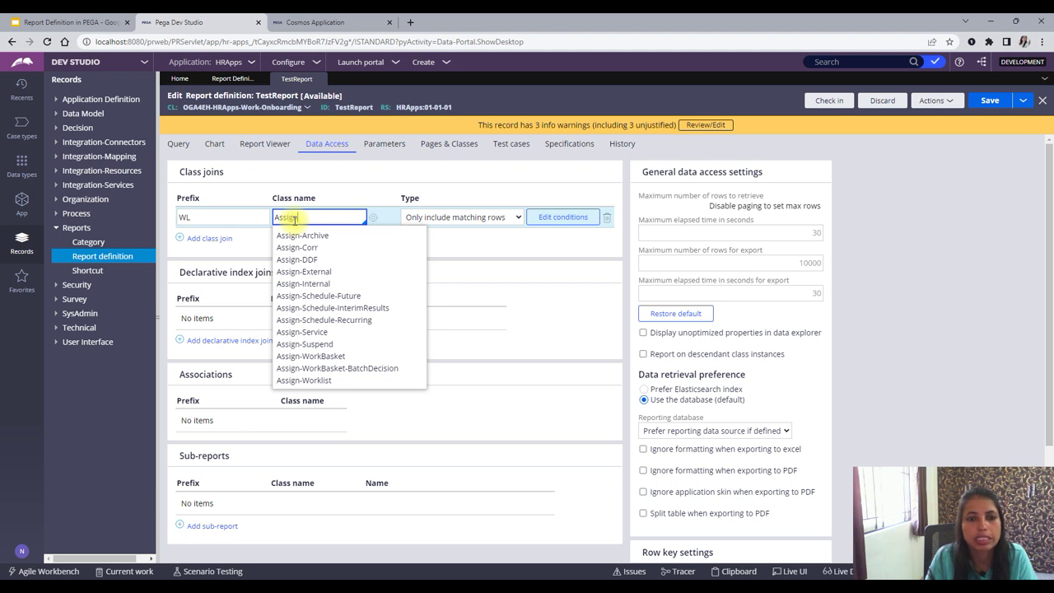
pyautogui.write('-Wo')
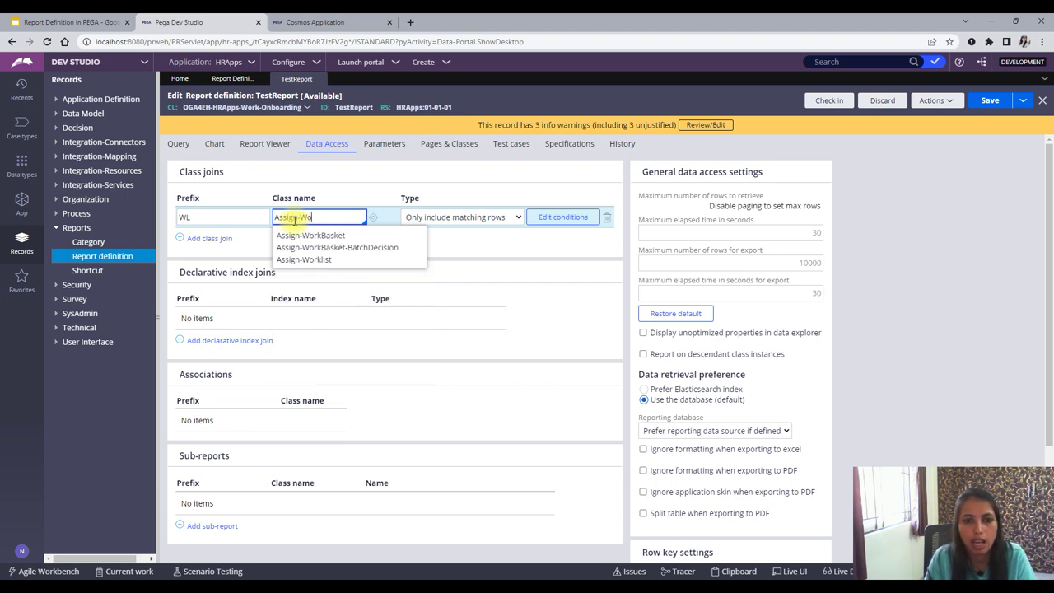
pyautogui.click(325, 260)
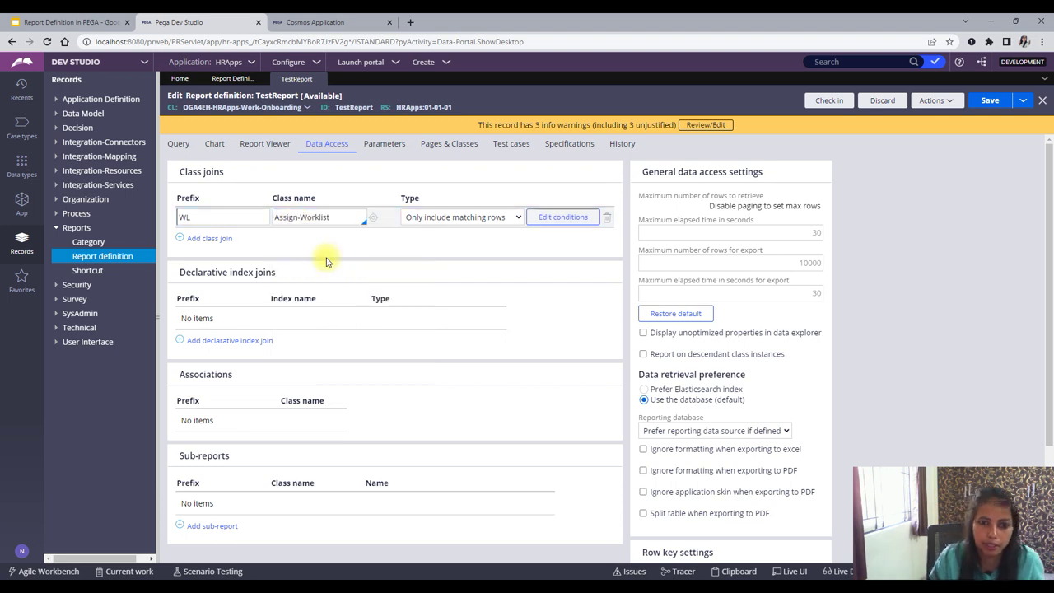
# Review the join type options and choose Only include matching rows for the WL join
pyautogui.click(439, 218)
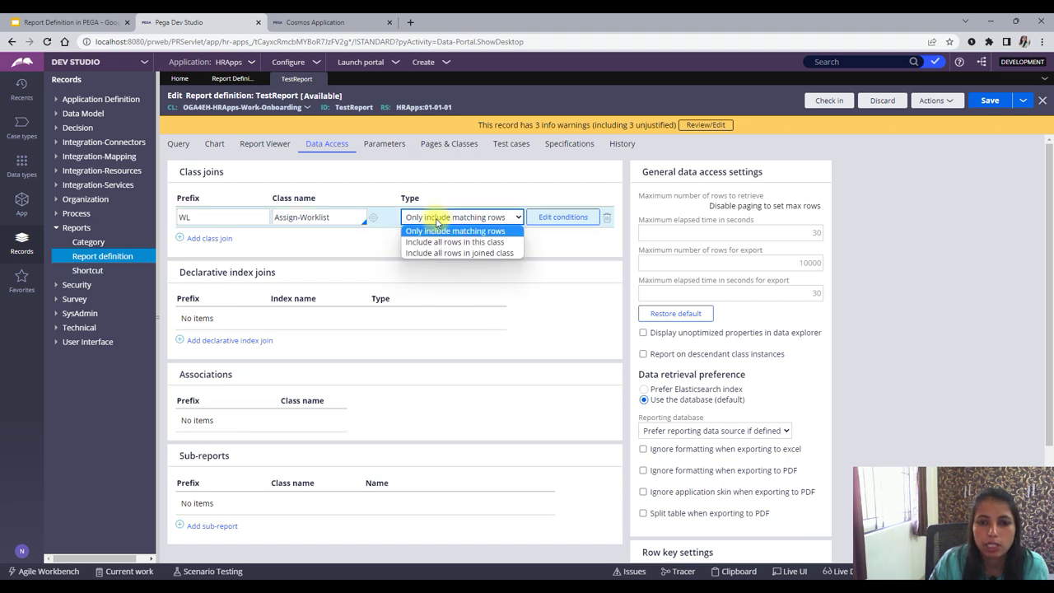
pyautogui.click(443, 232)
pyautogui.click(441, 218)
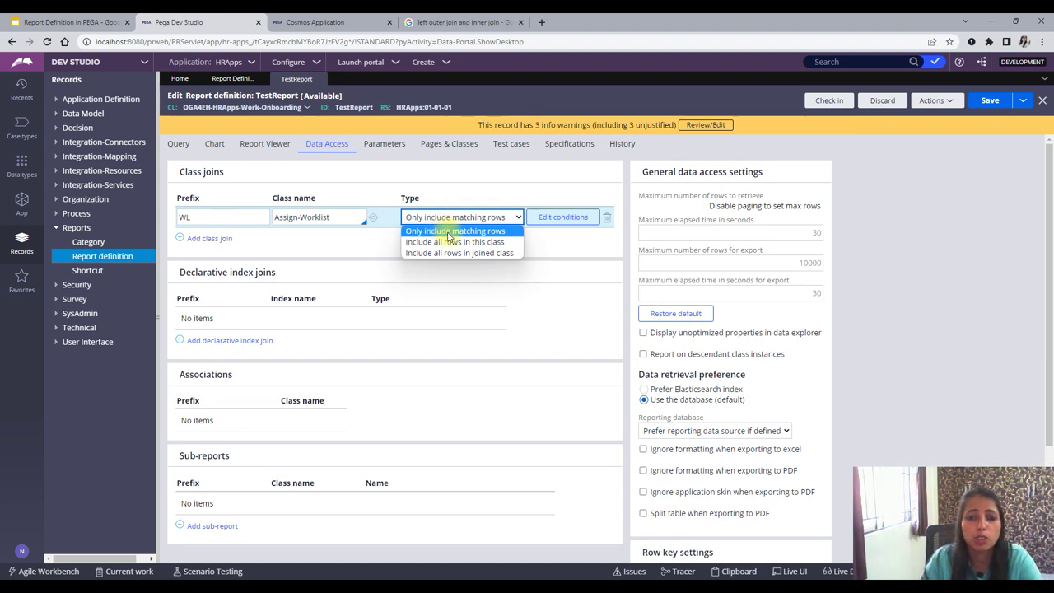
pyautogui.click(448, 233)
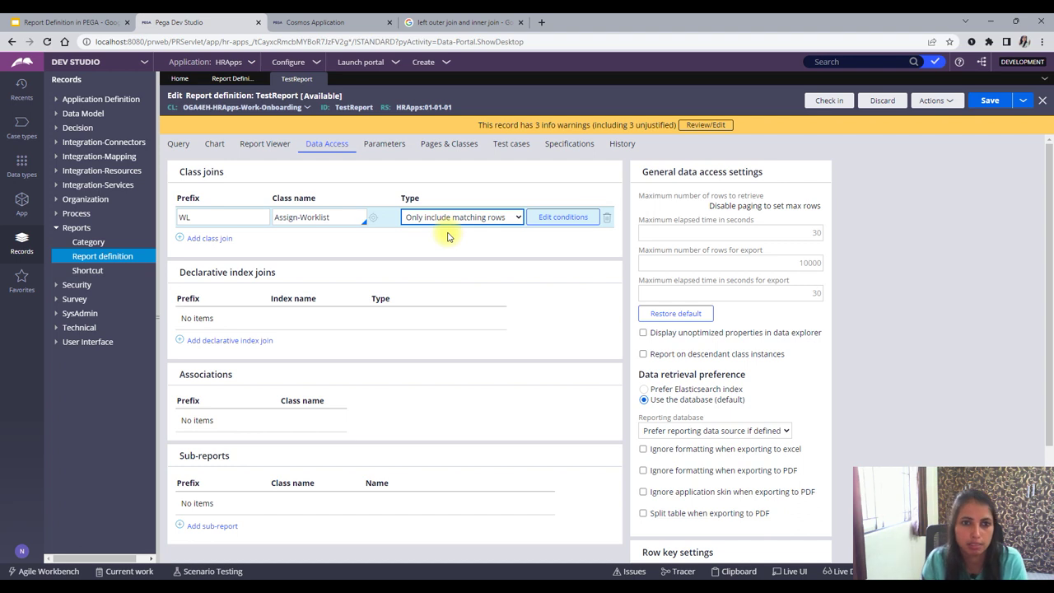
# Review and submit join condition A0, WL.pxRefObjectKey is equal to .pzInsKey, and save the report definition from its query settings
pyautogui.click(566, 218)
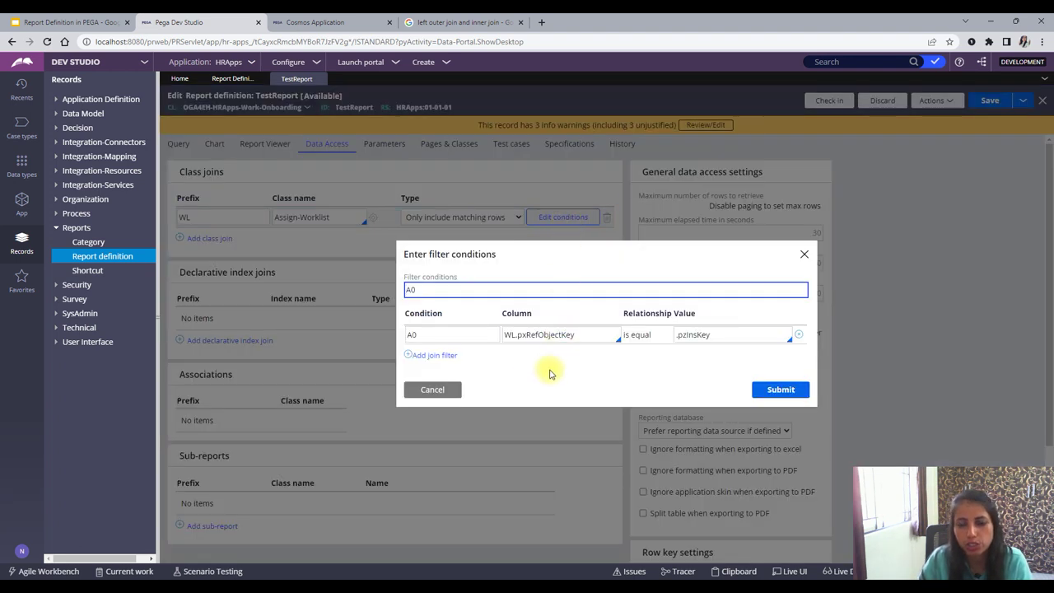
pyautogui.moveTo(616, 337); pyautogui.dragTo(508, 336)
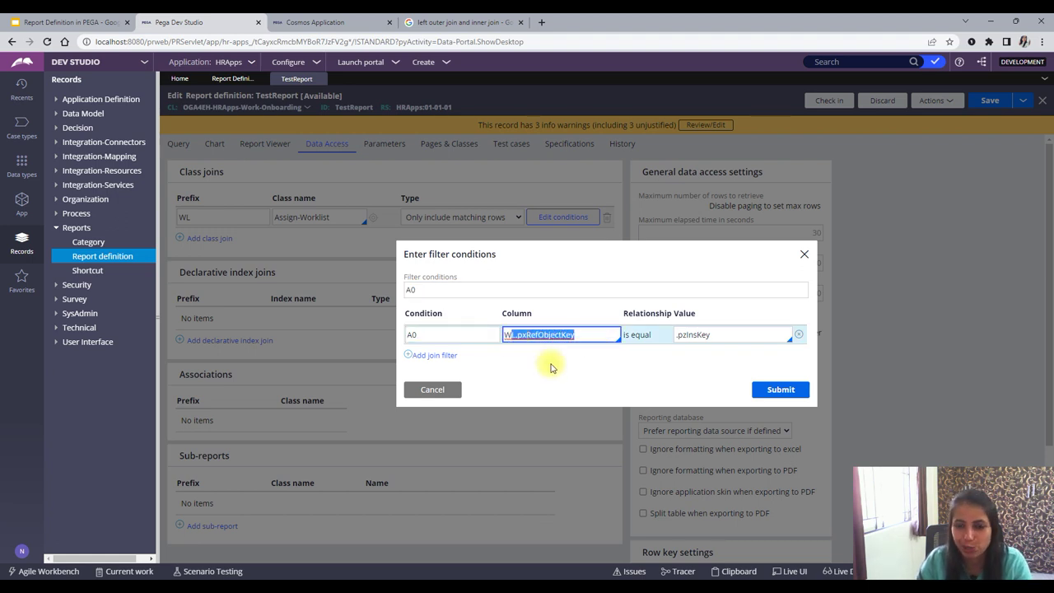
pyautogui.click(576, 336)
pyautogui.moveTo(583, 336); pyautogui.dragTo(520, 340)
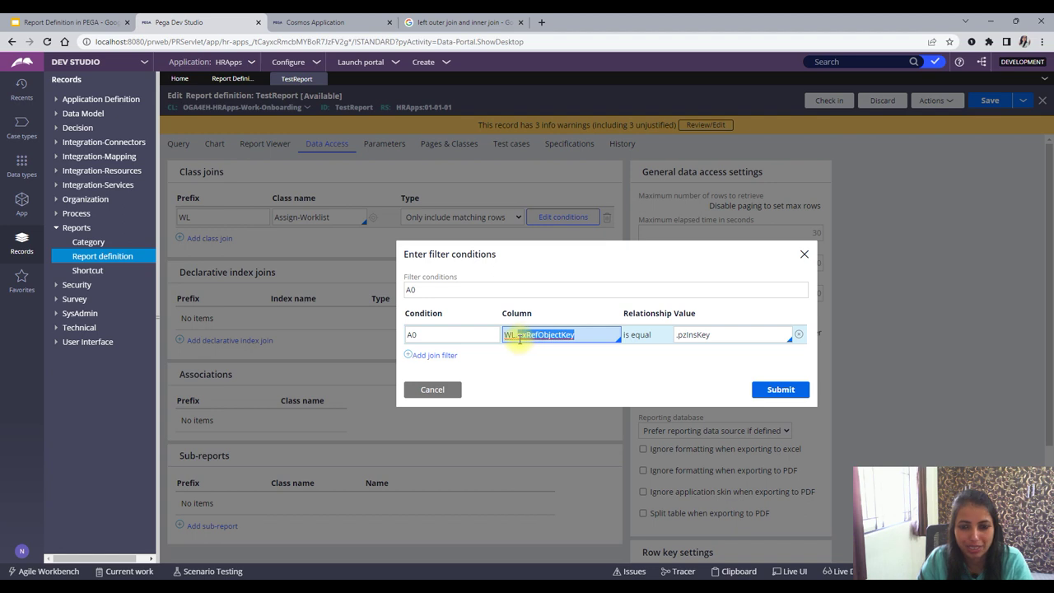
pyautogui.click(568, 336)
pyautogui.moveTo(575, 336); pyautogui.dragTo(517, 337)
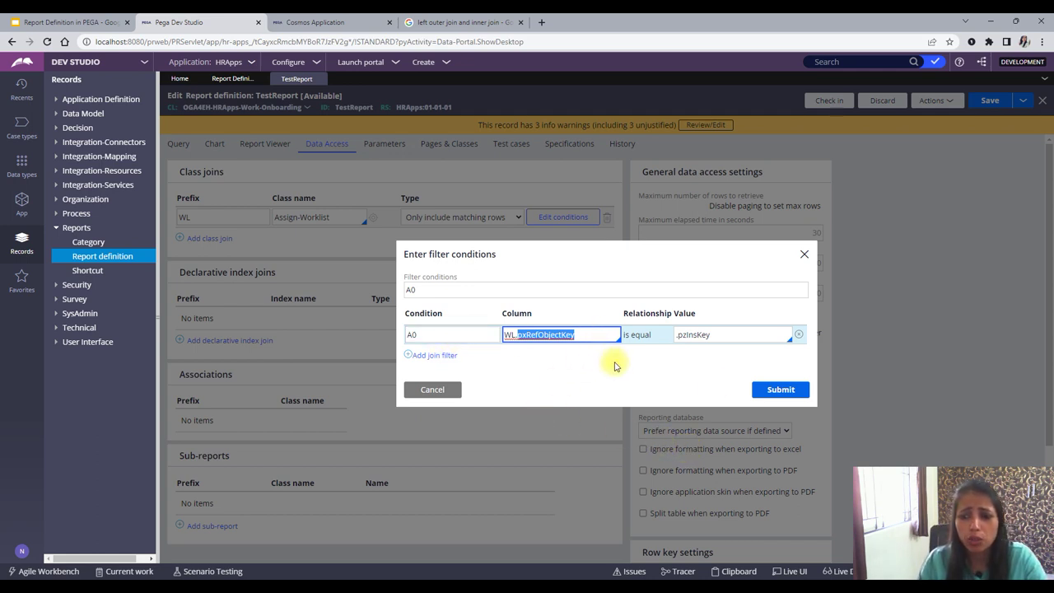
pyautogui.click(774, 390)
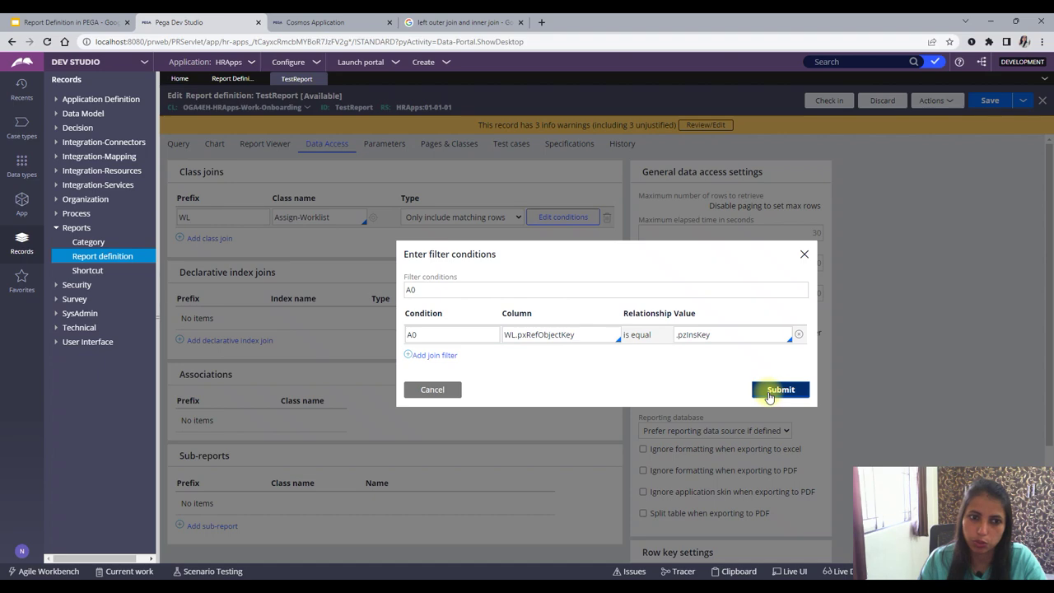
pyautogui.click(179, 144)
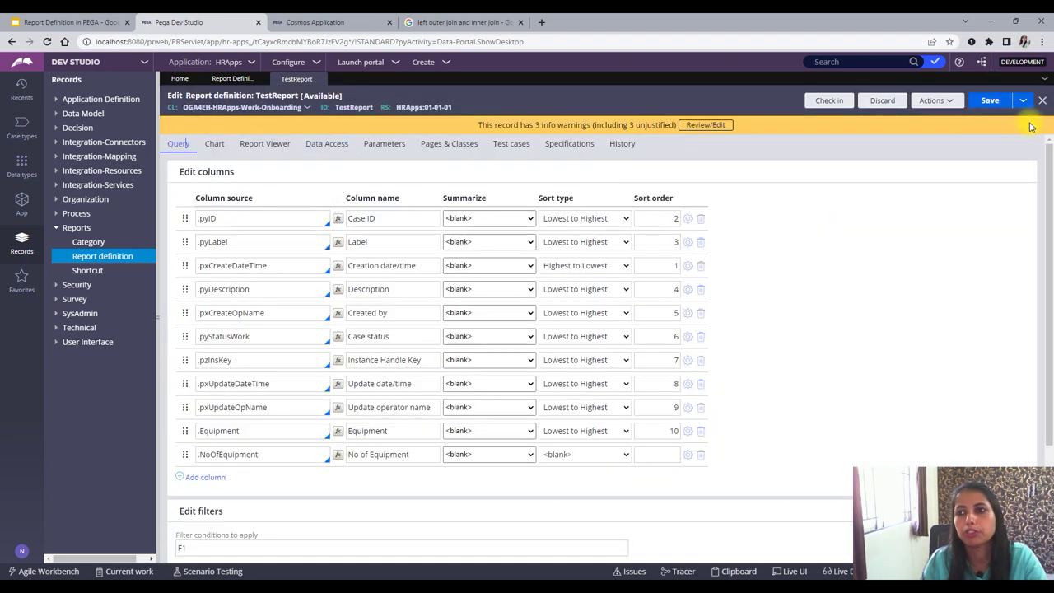
pyautogui.click(992, 102)
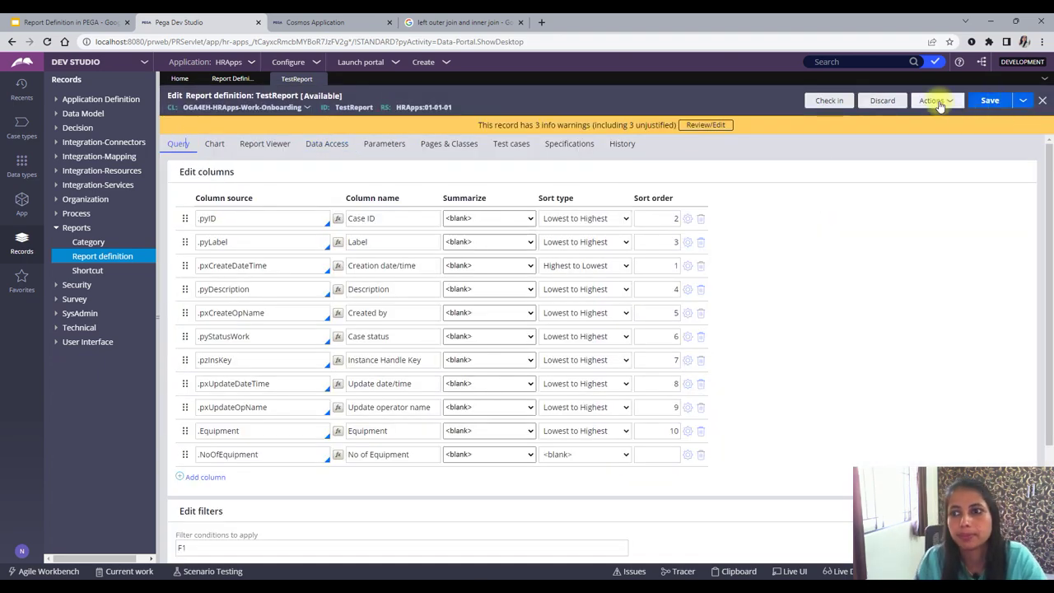
# Run the TestReport definition, examine its results in an enlarged window, and close the results
pyautogui.click(937, 101)
pyautogui.click(903, 116)
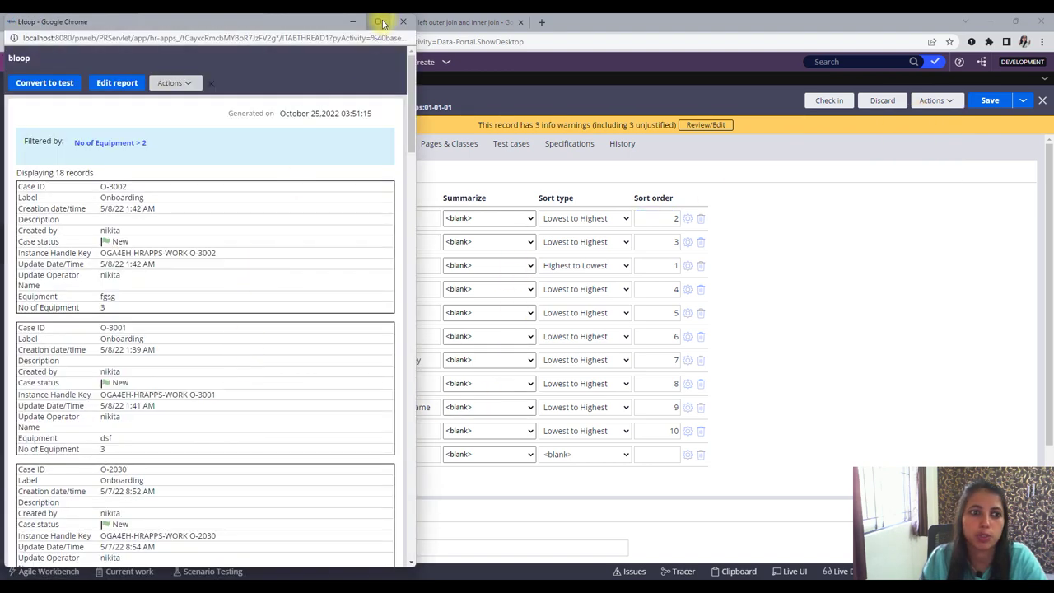
pyautogui.click(378, 22)
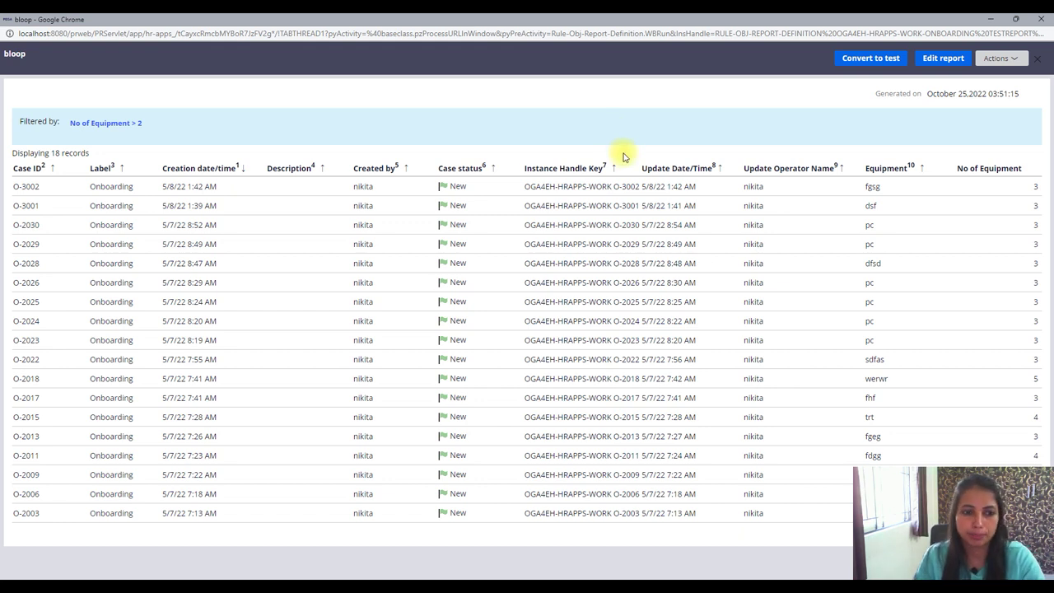
pyautogui.click(1041, 19)
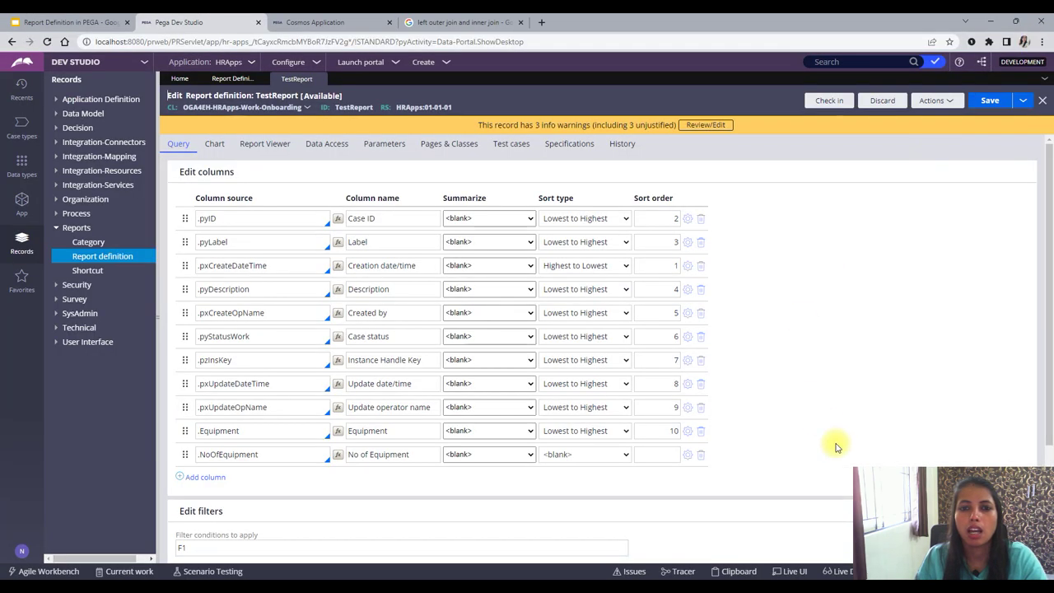
# Add a new column after .NoOfEquipment and enter the join prefix WL. as its column source
pyautogui.click(280, 452)
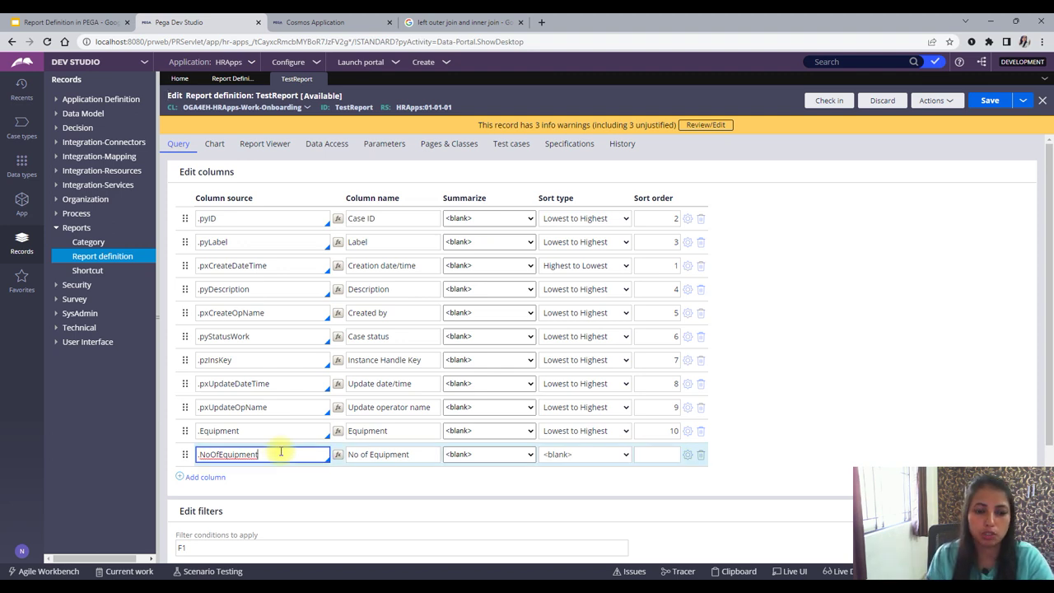
pyautogui.click(206, 478)
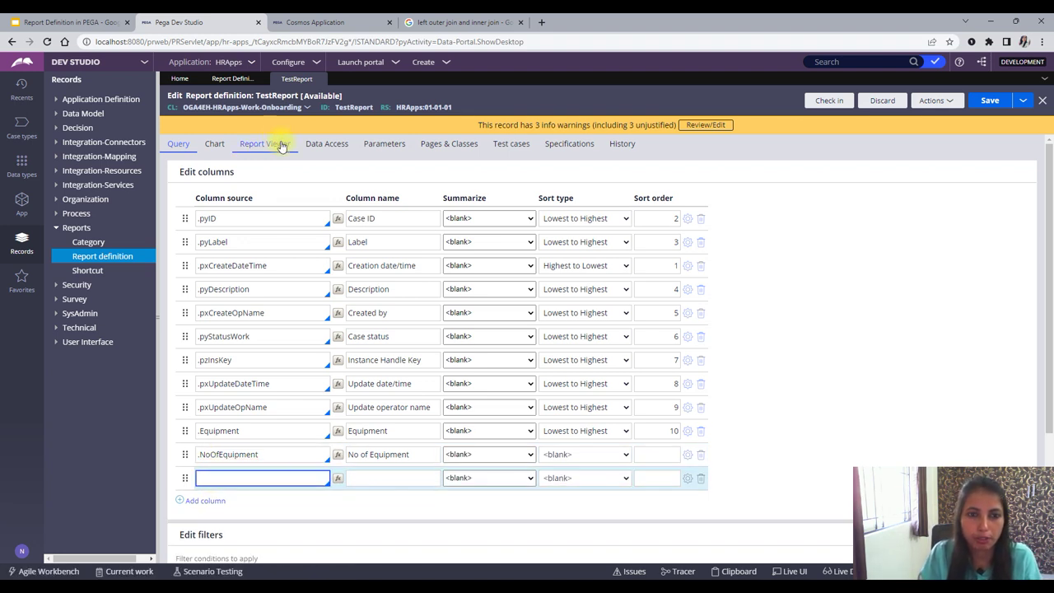
pyautogui.click(327, 144)
pyautogui.click(175, 144)
pyautogui.click(249, 476)
pyautogui.write('WL')
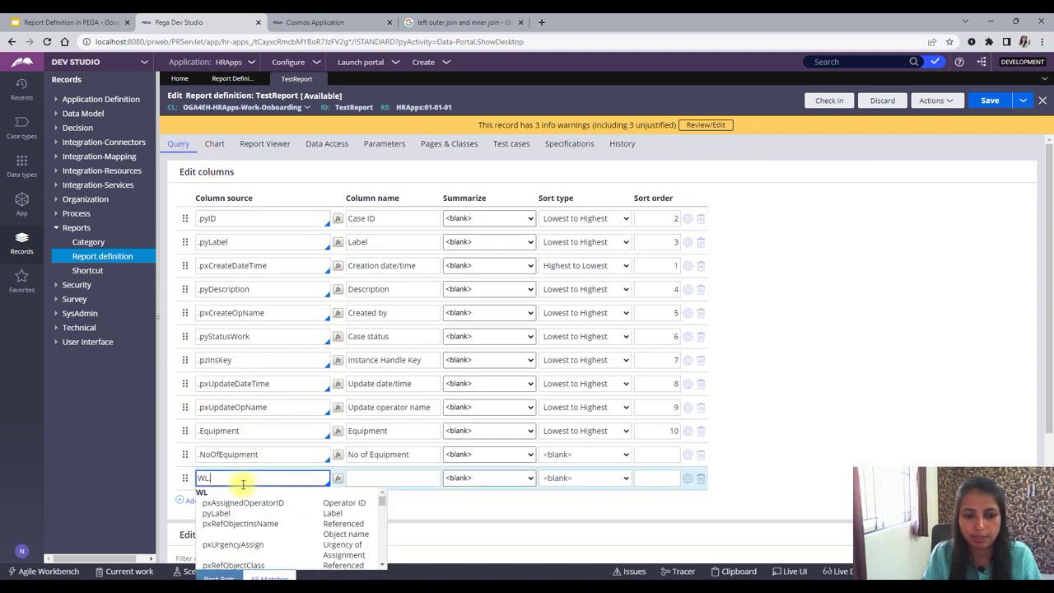
pyautogui.write('.')
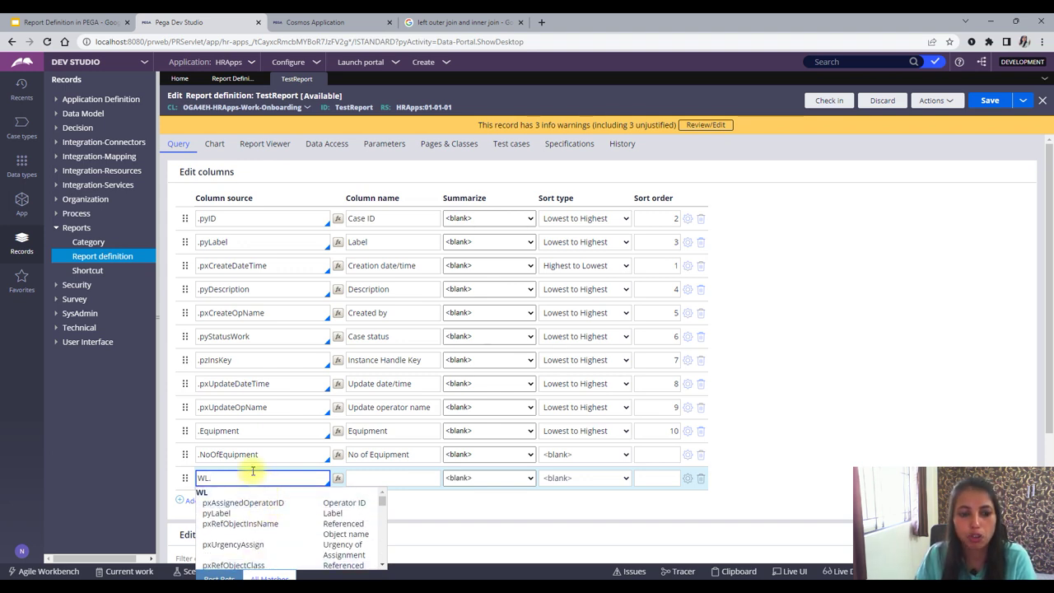
# Complete the new column's source as WL.pxCreateDateTime from the suggested WL properties and save the report definition
pyautogui.scroll(-1, 292, 412)
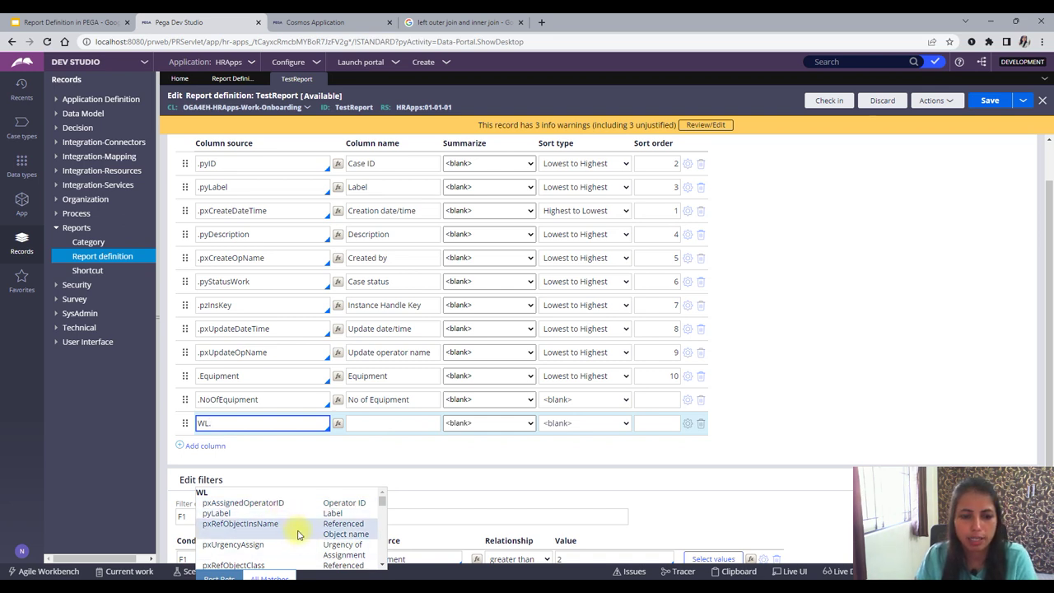
pyautogui.scroll(-4, 298, 536)
pyautogui.scroll(-5, 298, 536)
pyautogui.write('.')
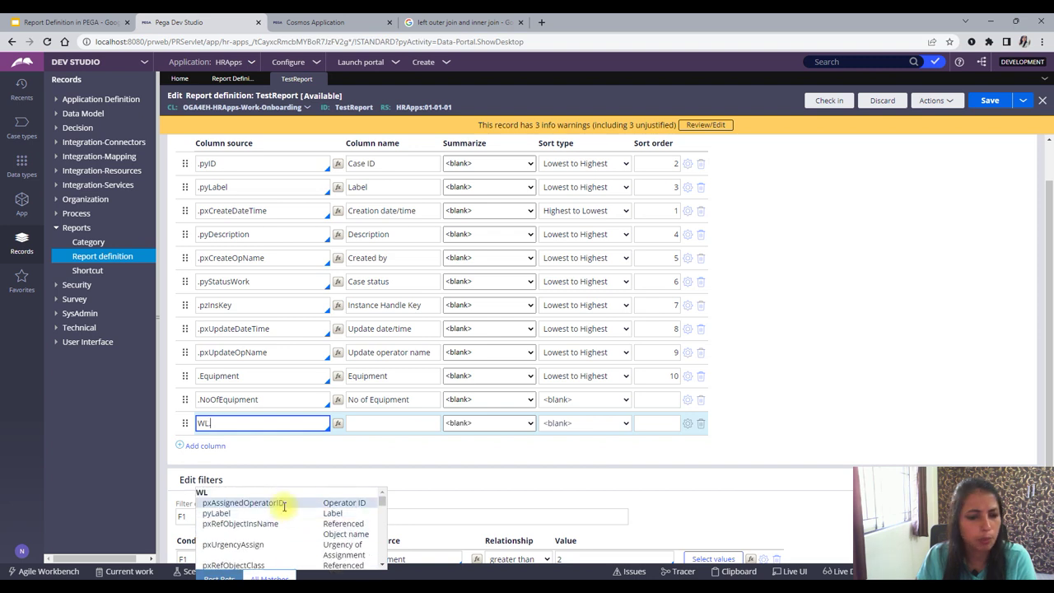
pyautogui.scroll(-3, 282, 539)
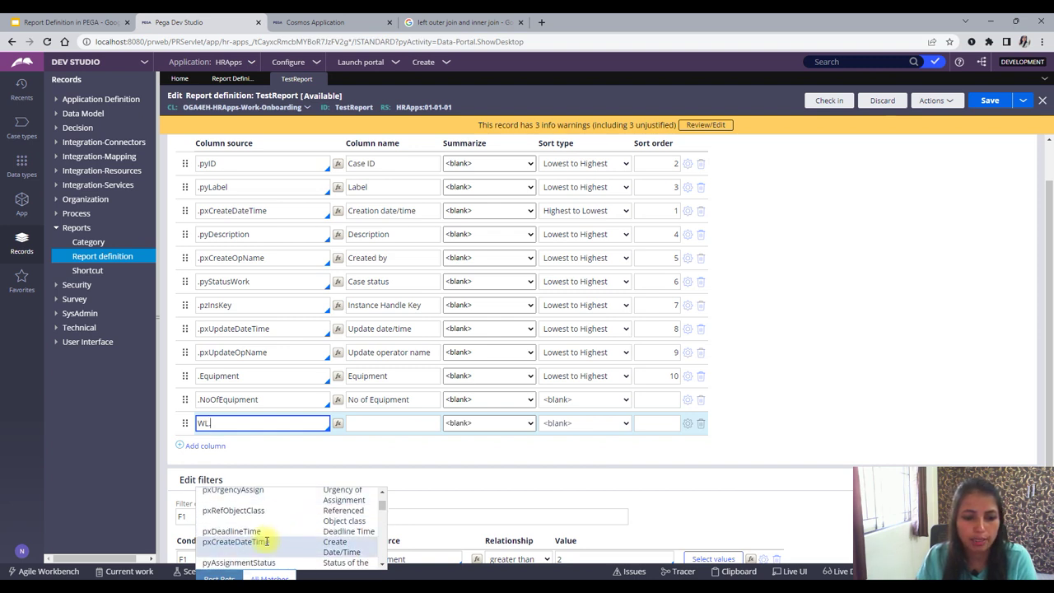
pyautogui.click(274, 539)
pyautogui.click(988, 101)
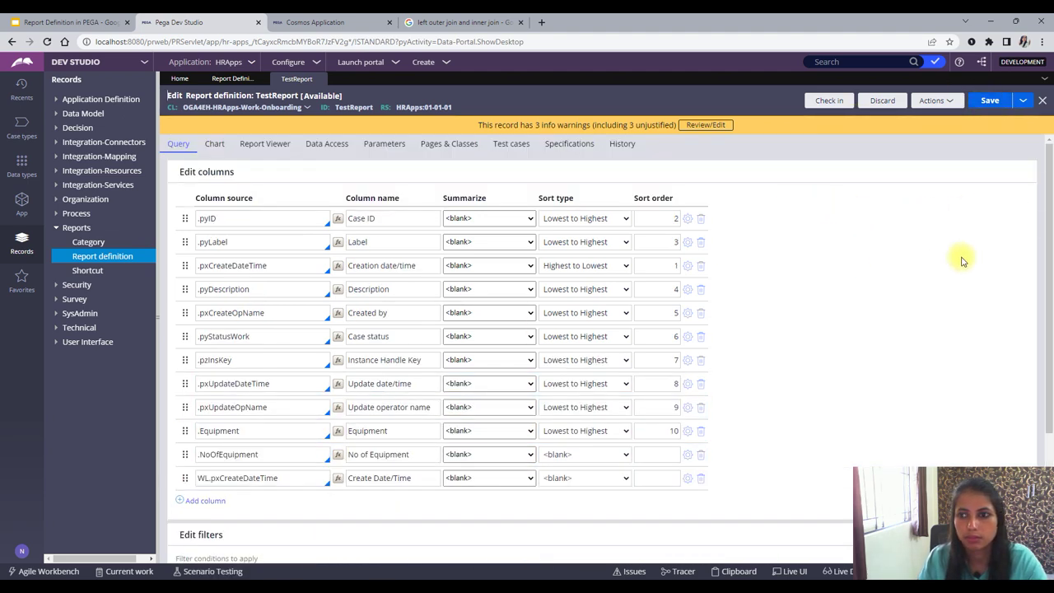
# Rename the WL.pxCreateDateTime column as WL Create Date/Time and save the report definition
pyautogui.click(937, 102)
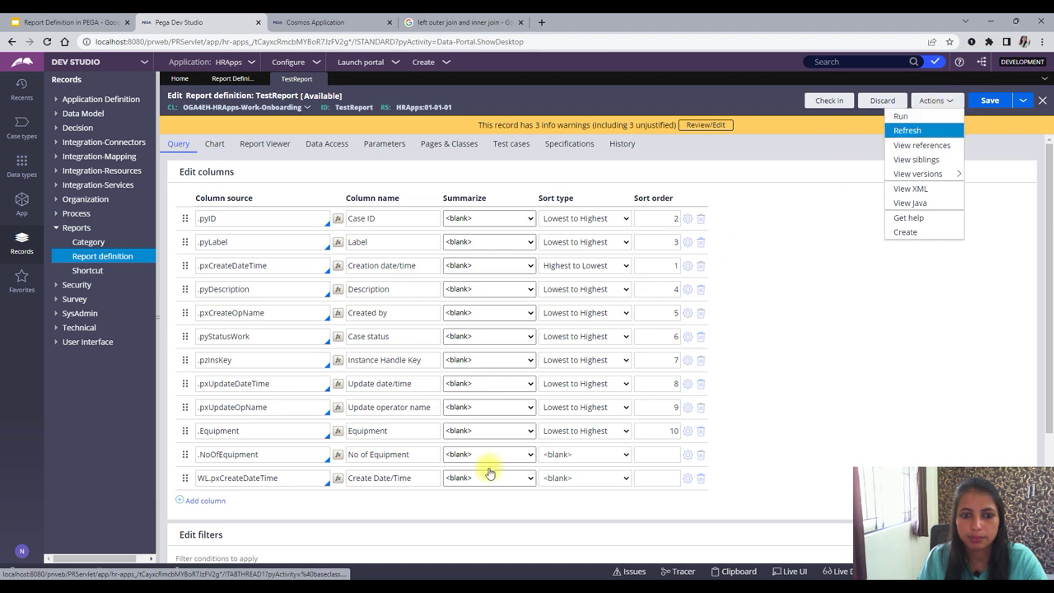
pyautogui.click(350, 480)
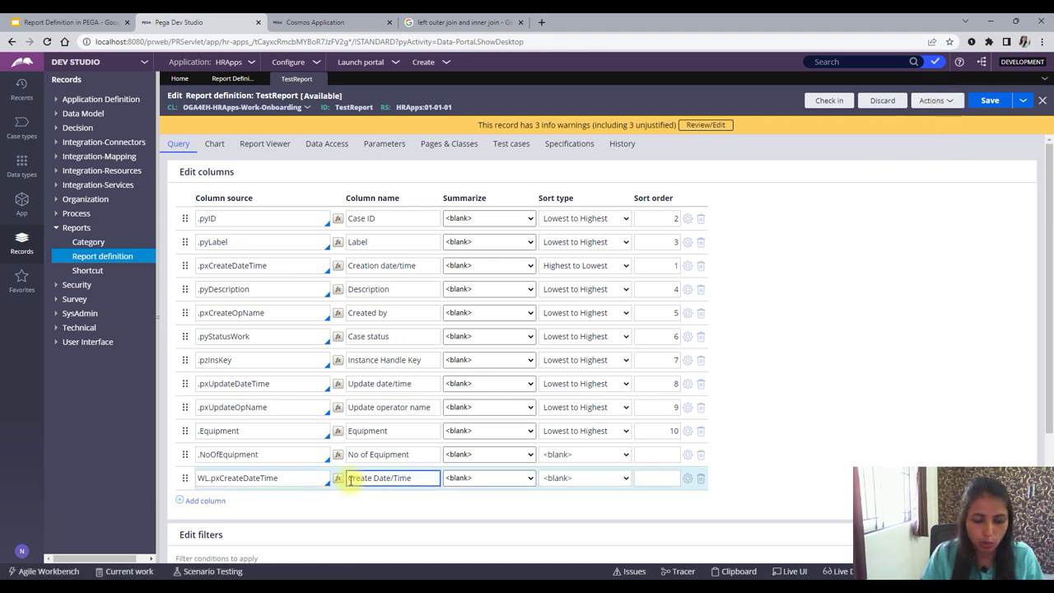
pyautogui.write('WL')
pyautogui.click(998, 105)
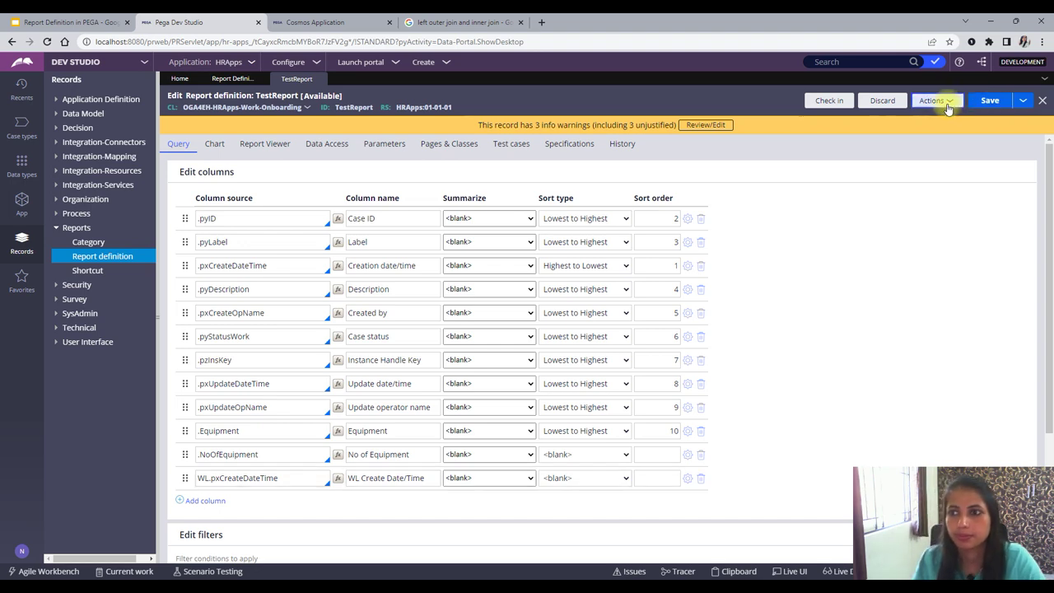
# Run the report with the WL Create Date/Time column, examine the joined results, and close them
pyautogui.click(927, 105)
pyautogui.click(904, 116)
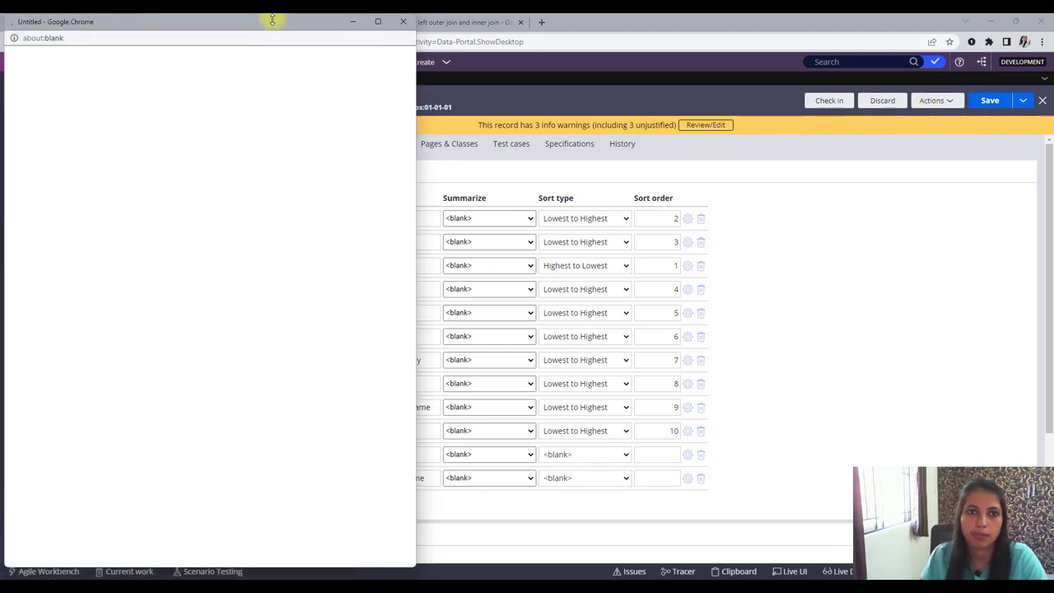
pyautogui.click(381, 22)
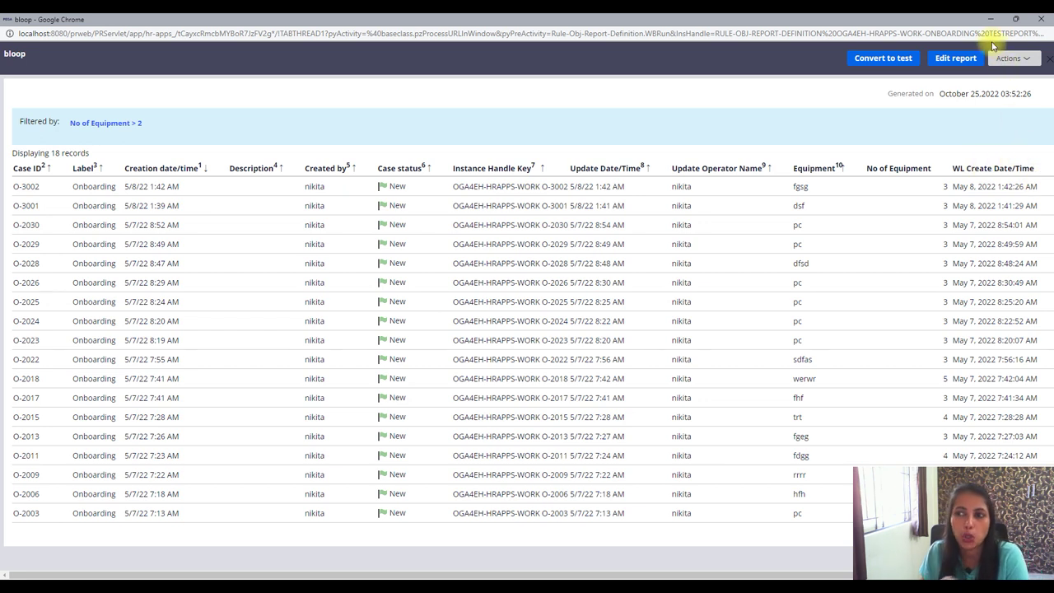
pyautogui.click(1046, 18)
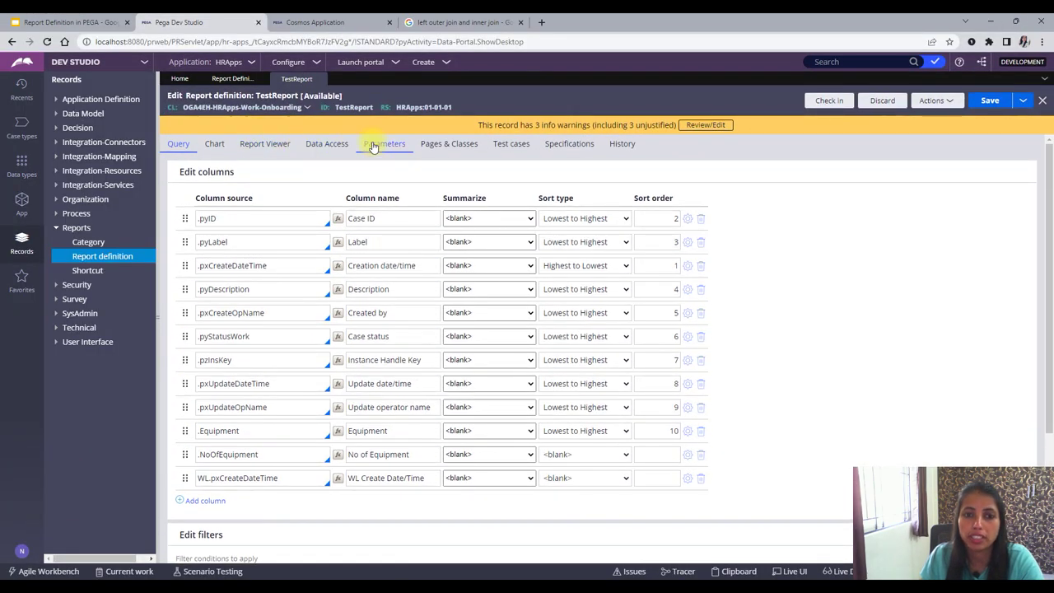
# Review the class joins and the Associations section in the report's data access settings
pyautogui.click(351, 149)
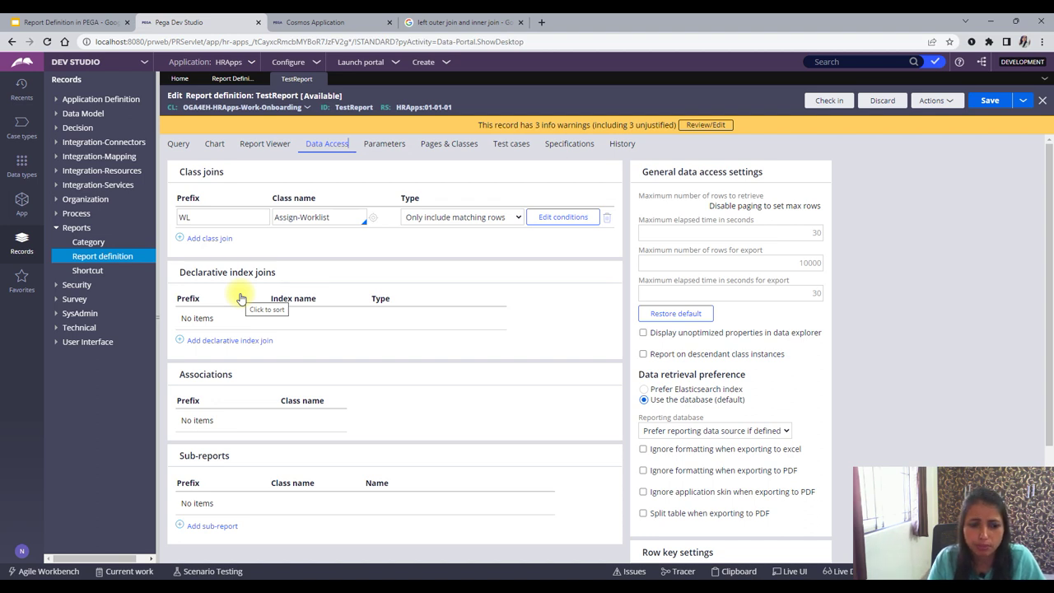
pyautogui.tripleClick(239, 420)
pyautogui.click(377, 445)
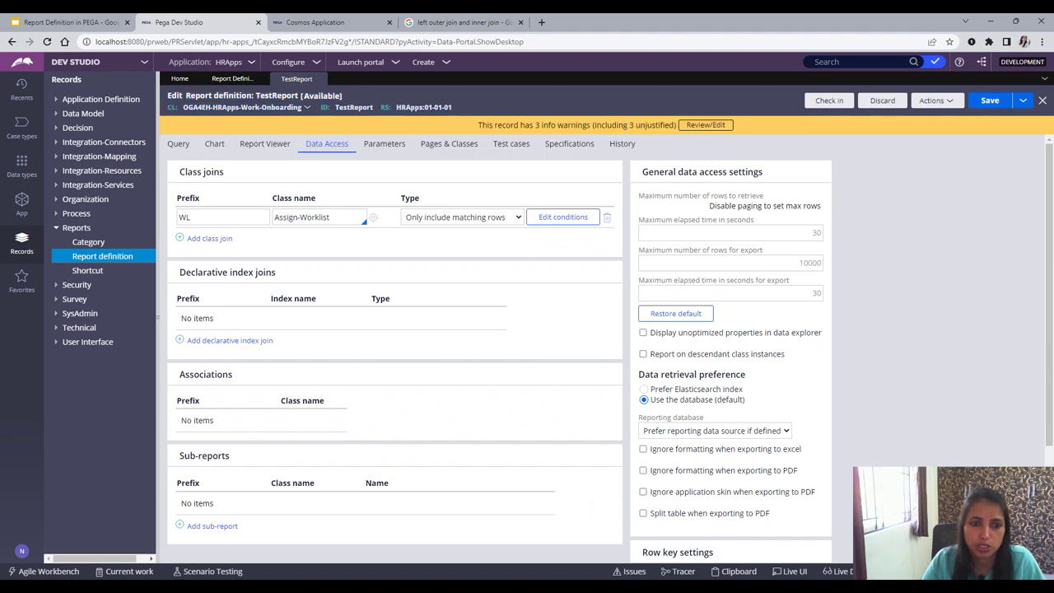
# Add a column sourced from the pxWorklistAssignments association's pxRefObjectClass property and save the report definition
pyautogui.click(178, 144)
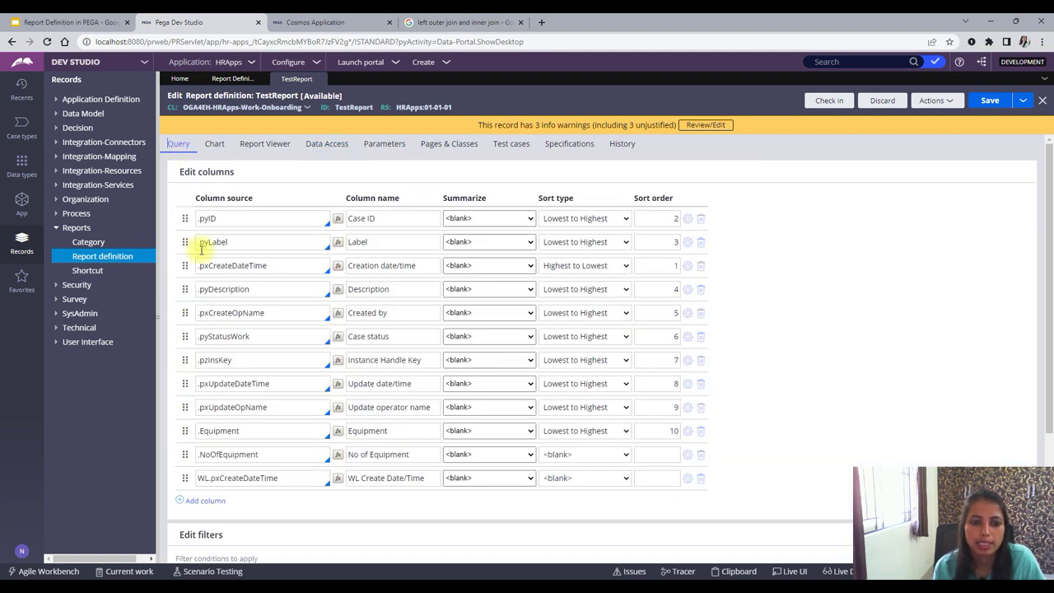
pyautogui.scroll(-3, 247, 329)
pyautogui.click(292, 299)
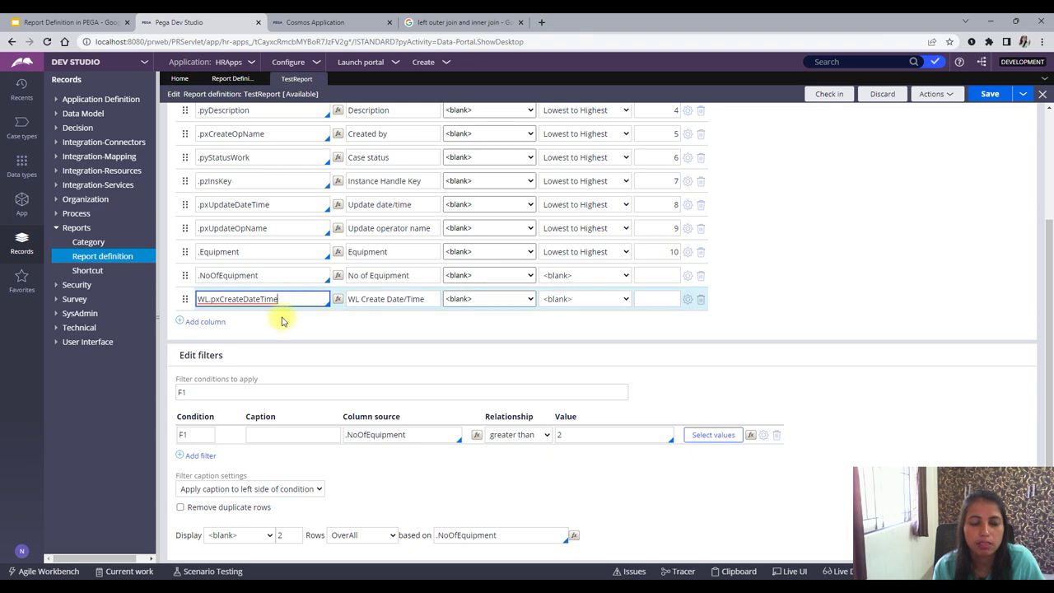
pyautogui.click(205, 322)
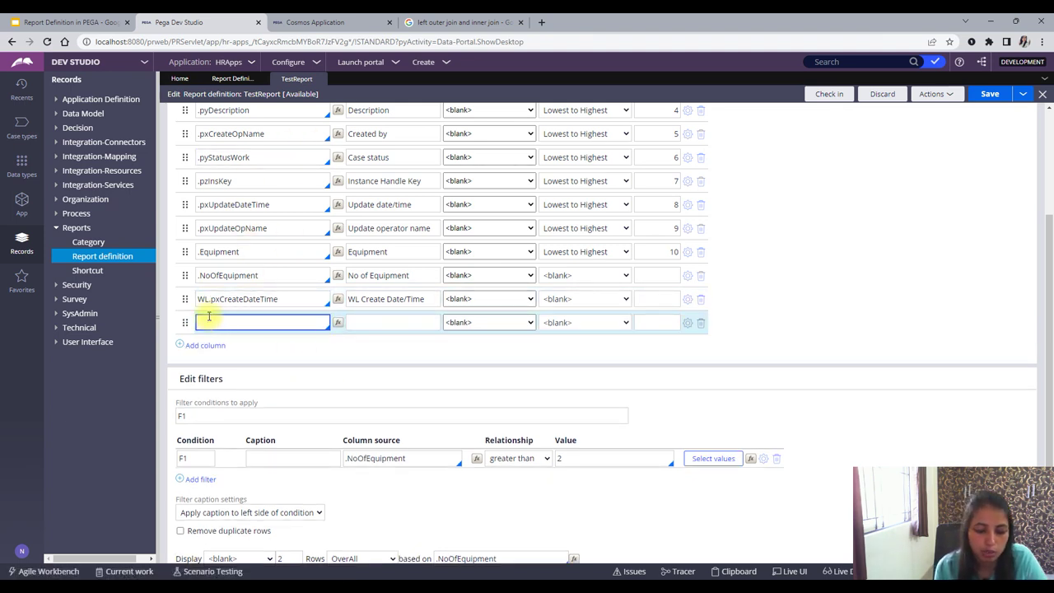
pyautogui.click(221, 323)
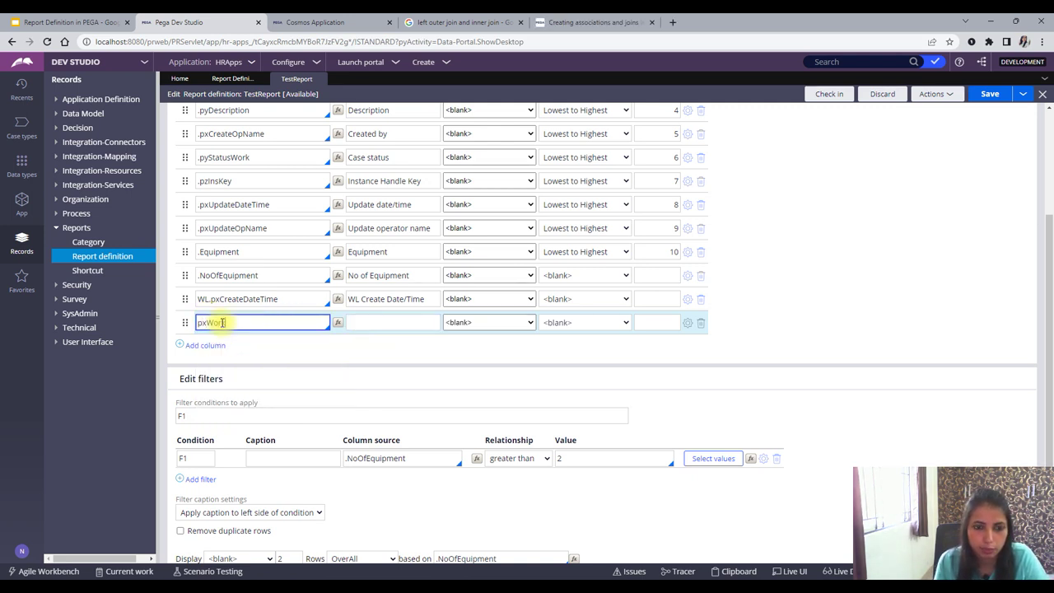
pyautogui.write('kLi')
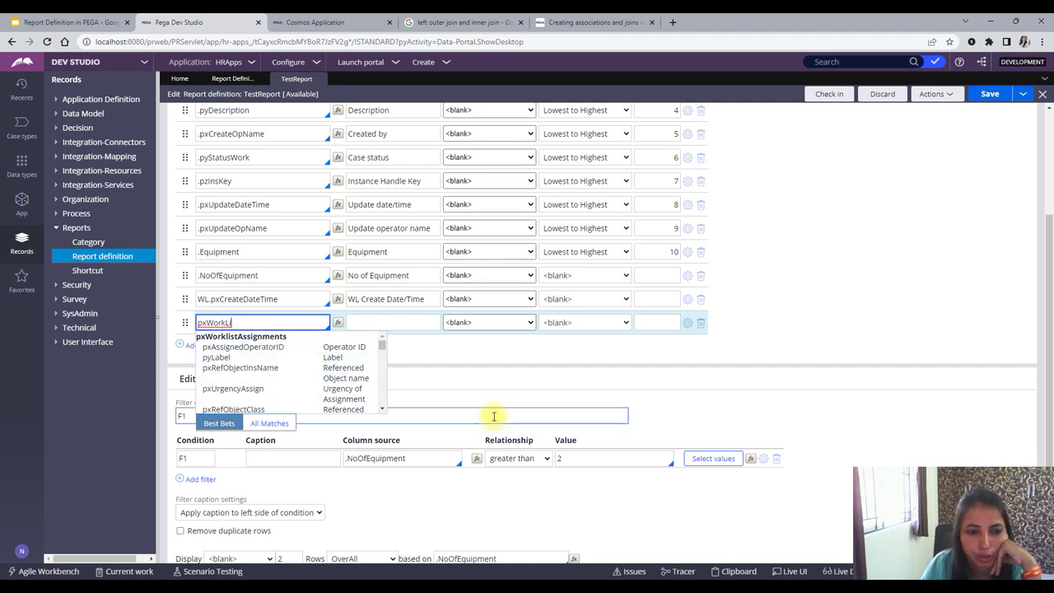
pyautogui.scroll(-2, 300, 395)
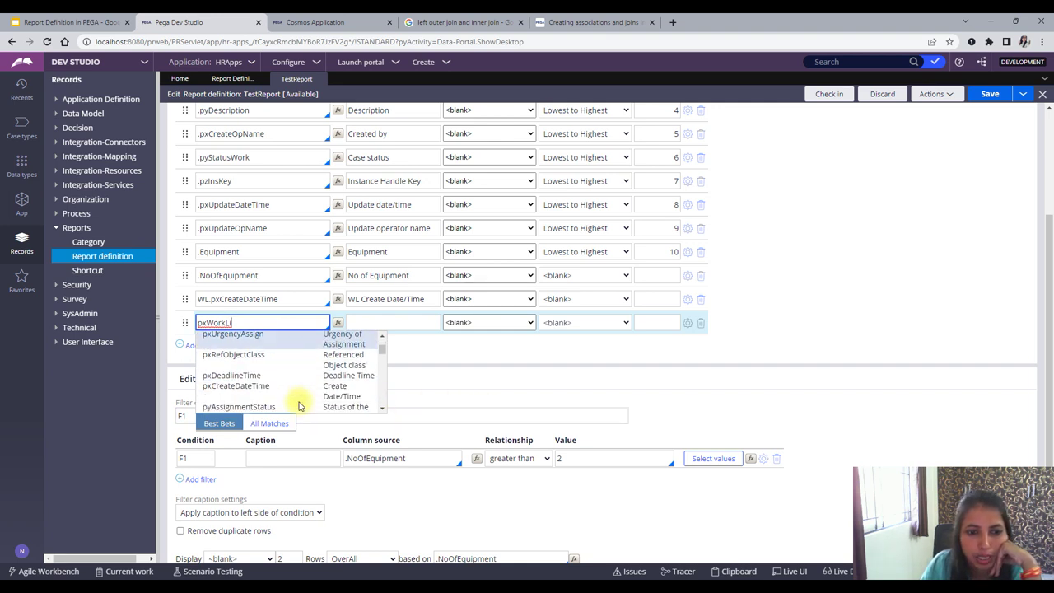
pyautogui.click(265, 356)
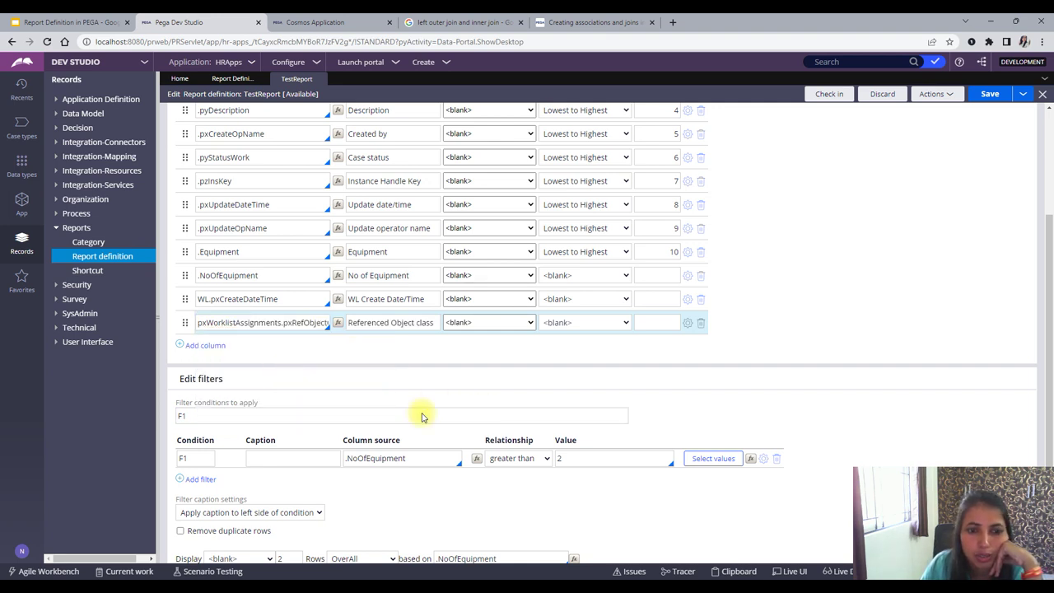
pyautogui.click(988, 94)
# Check the pxWorklistAssignments entry under Associations in the data access settings and return to the query settings
pyautogui.scroll(3, 321, 341)
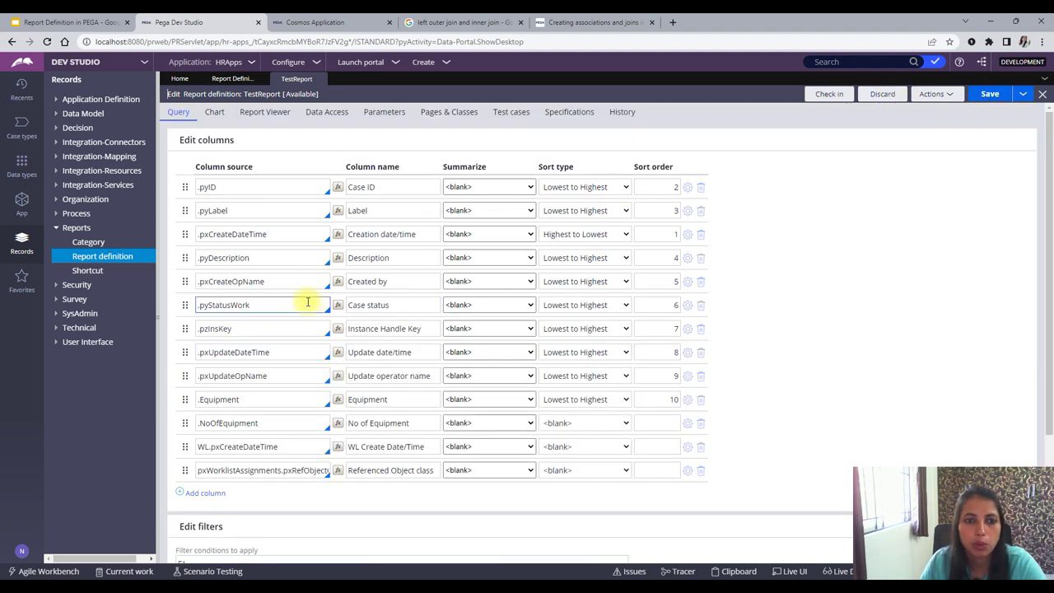
pyautogui.click(327, 112)
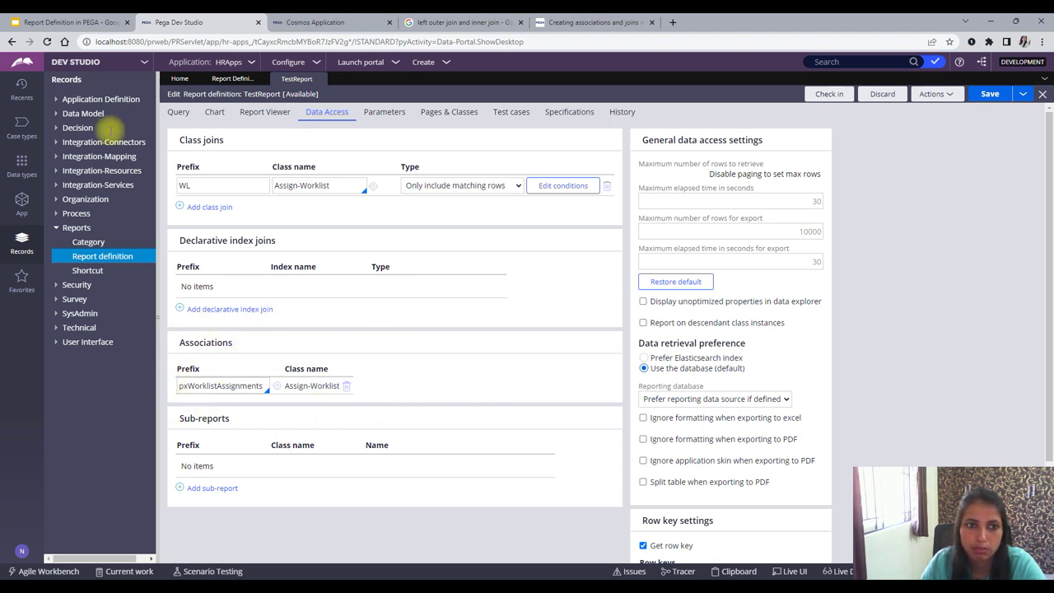
pyautogui.click(179, 112)
# Save and run the report with the association column, look over the enlarged results, and close them
pyautogui.click(989, 94)
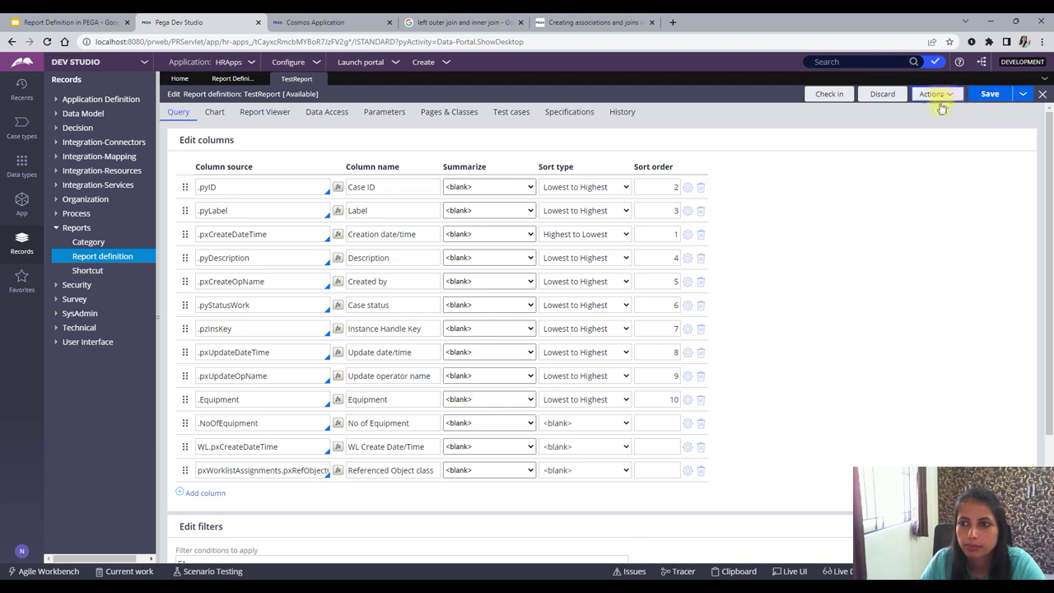
pyautogui.click(933, 94)
pyautogui.click(901, 105)
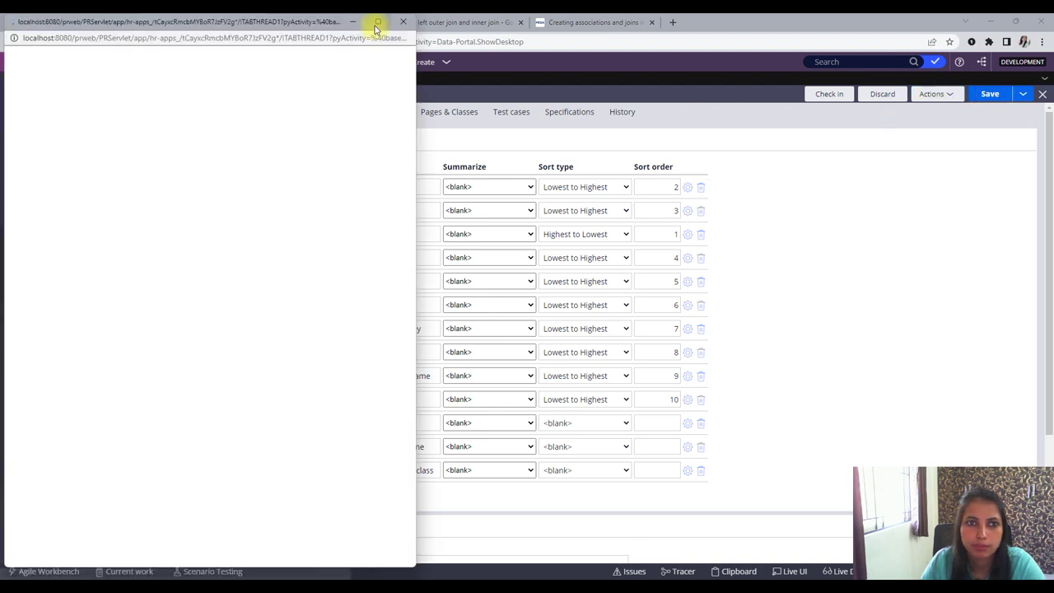
pyautogui.click(376, 25)
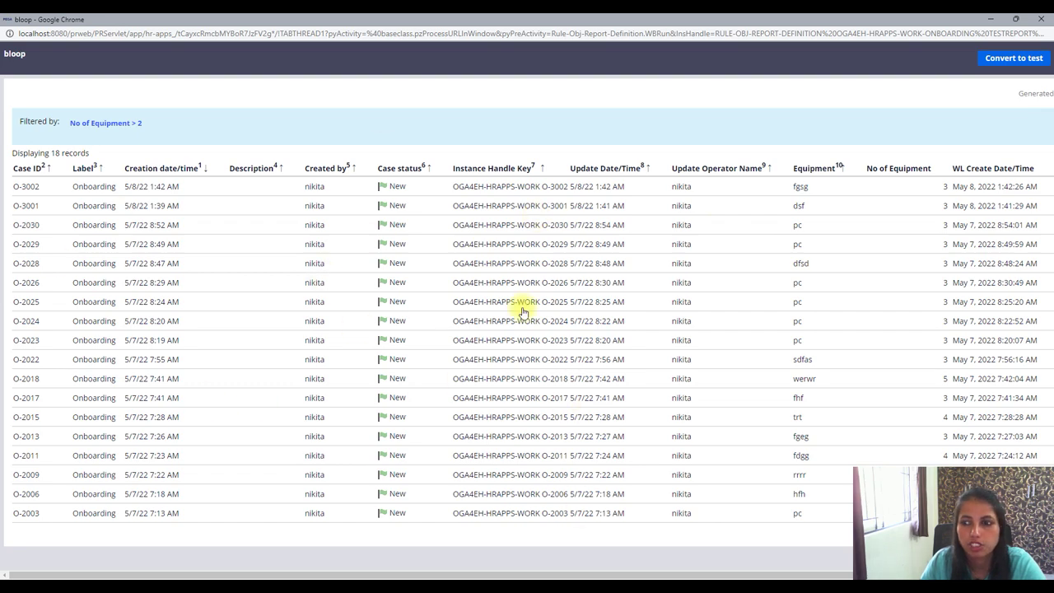
pyautogui.click(1041, 18)
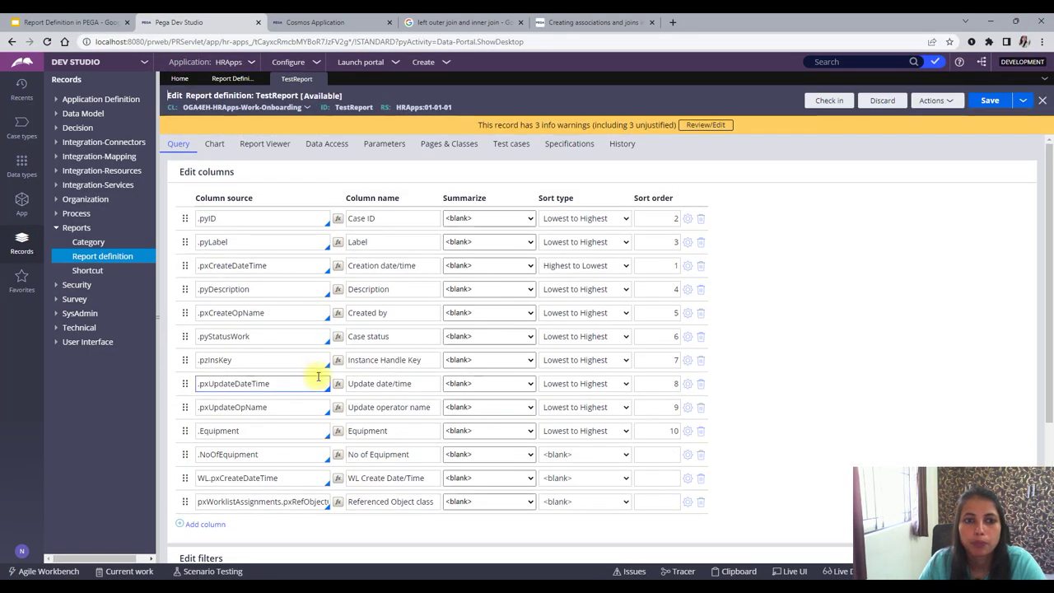
# Set the query's row ranking to display the Top Ranked 5 rows
pyautogui.click(383, 363)
pyautogui.scroll(-1, 383, 364)
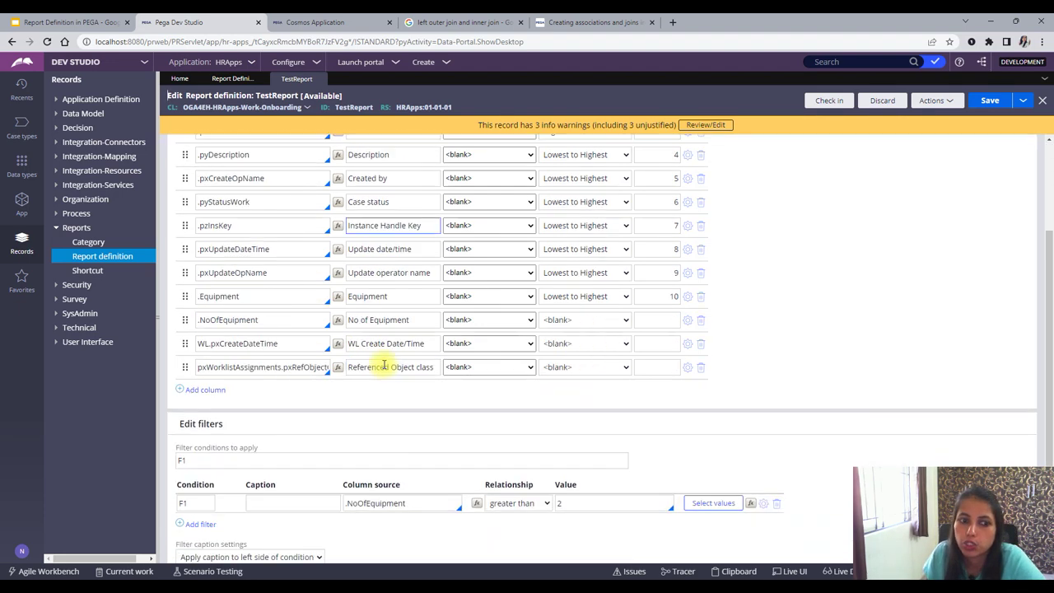
pyautogui.scroll(-2, 384, 364)
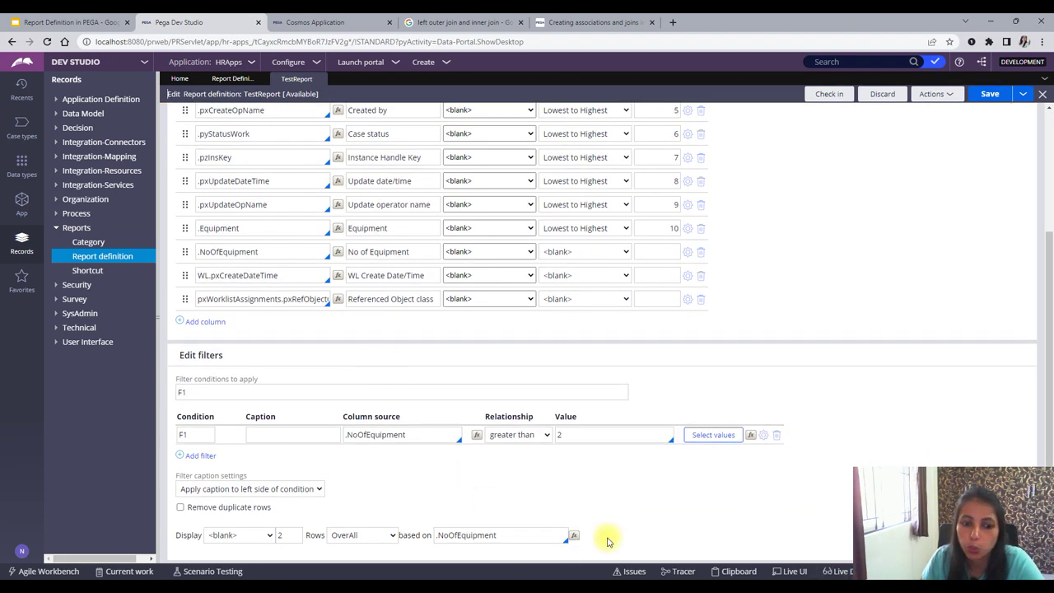
pyautogui.click(264, 535)
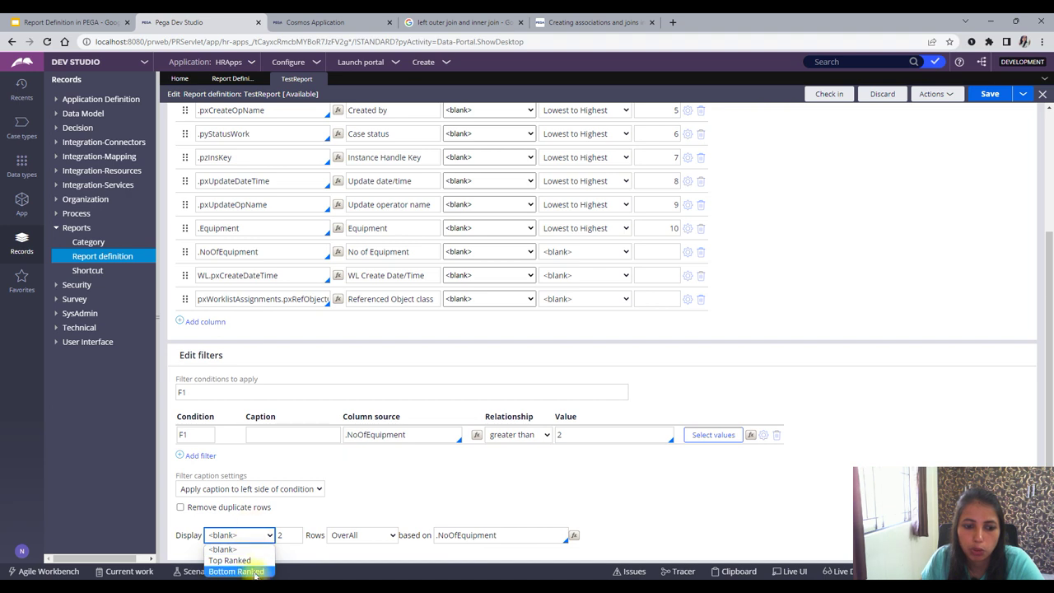
pyautogui.click(243, 561)
pyautogui.click(284, 535)
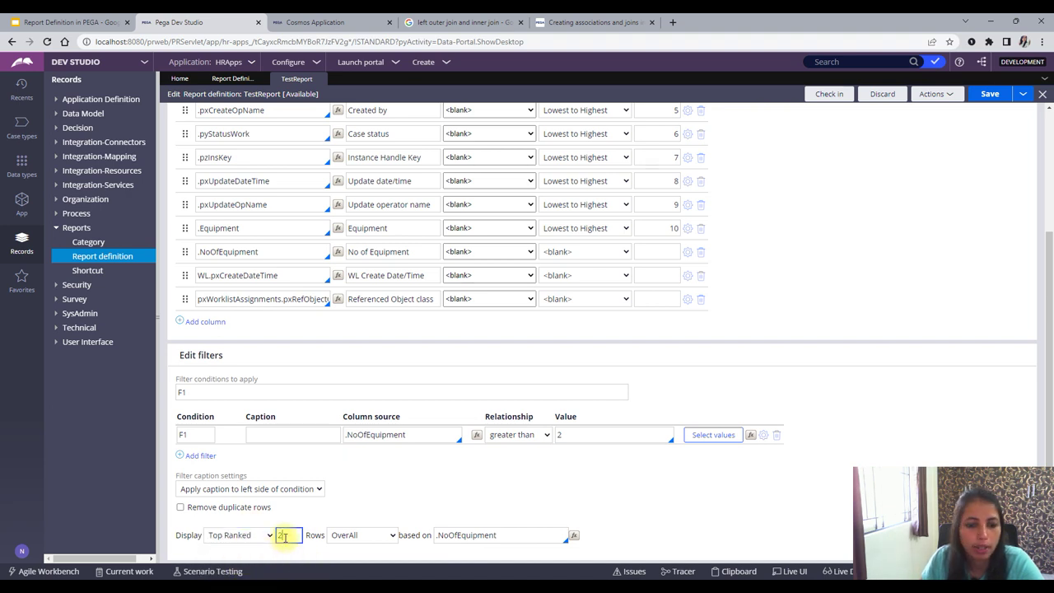
pyautogui.write('5')
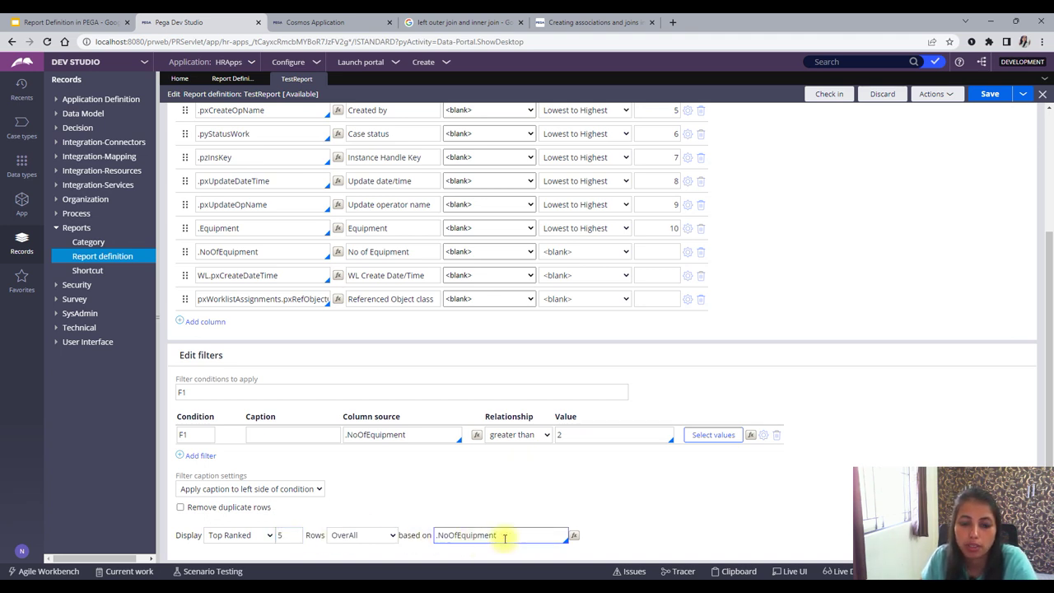
# Try the For Each Group ranking scope, restore OverAll, and check the .NoOfEquipment property used for ranking
pyautogui.click(356, 536)
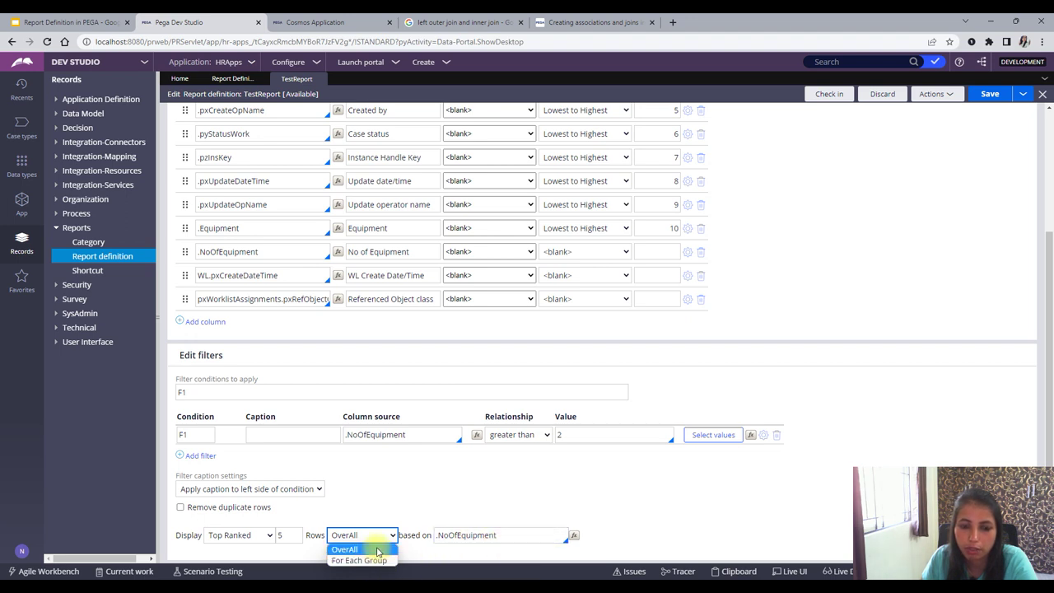
pyautogui.click(358, 561)
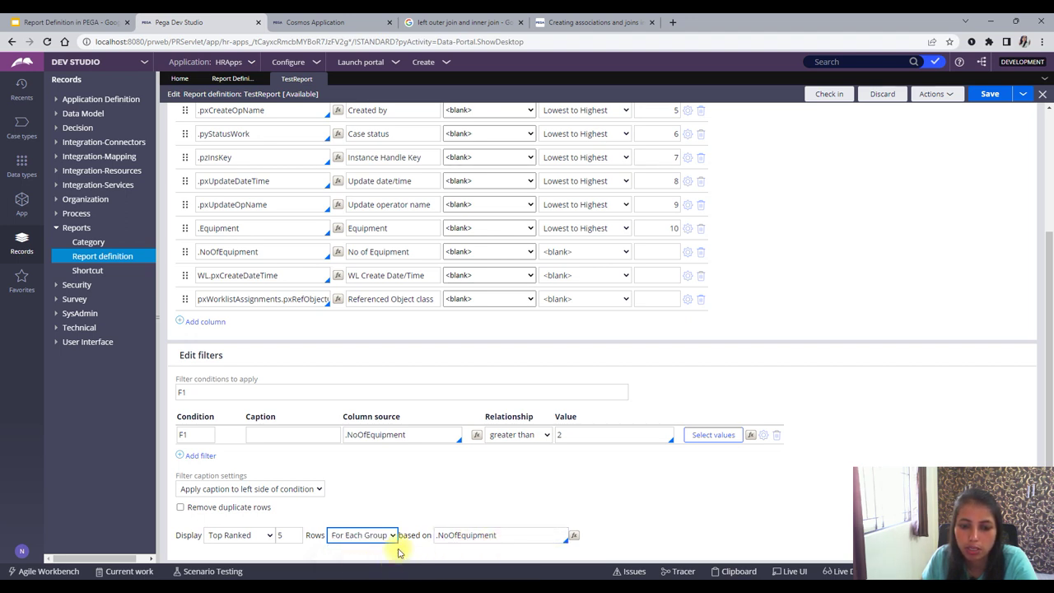
pyautogui.click(354, 535)
pyautogui.click(350, 551)
pyautogui.click(509, 536)
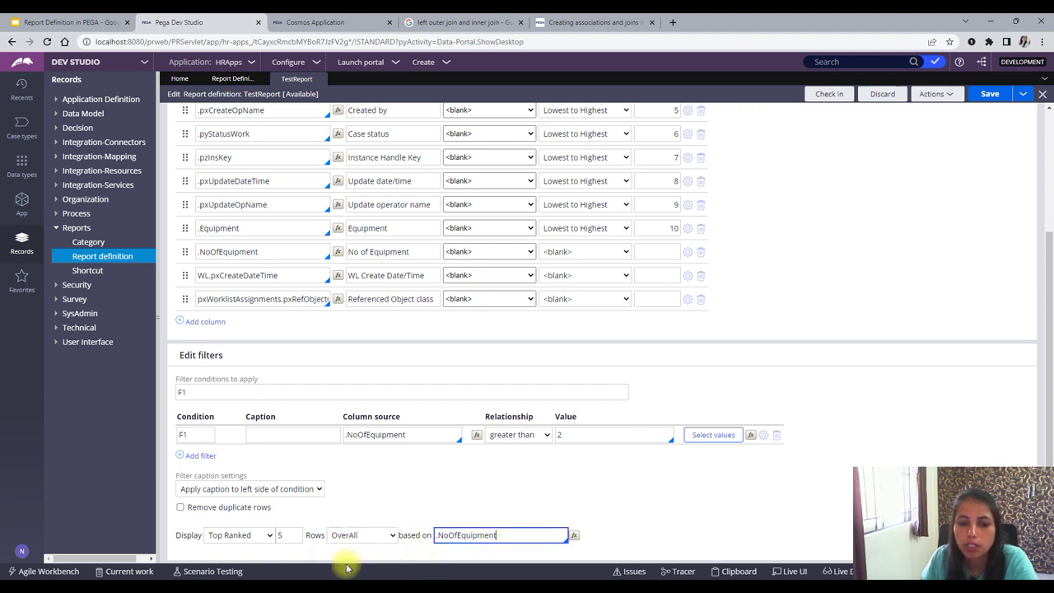
pyautogui.click(286, 538)
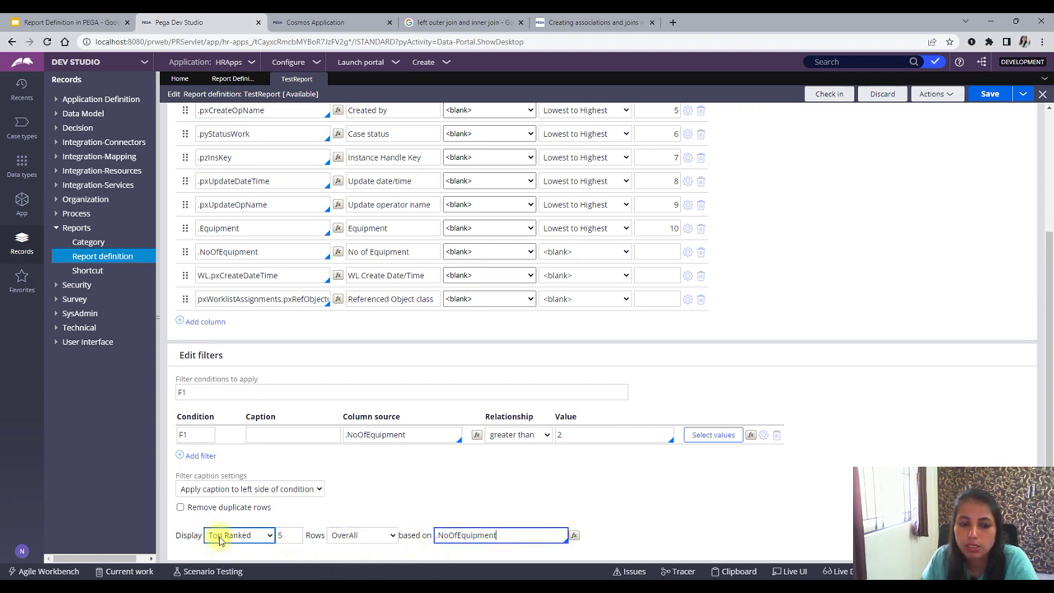
pyautogui.click(280, 536)
pyautogui.click(500, 535)
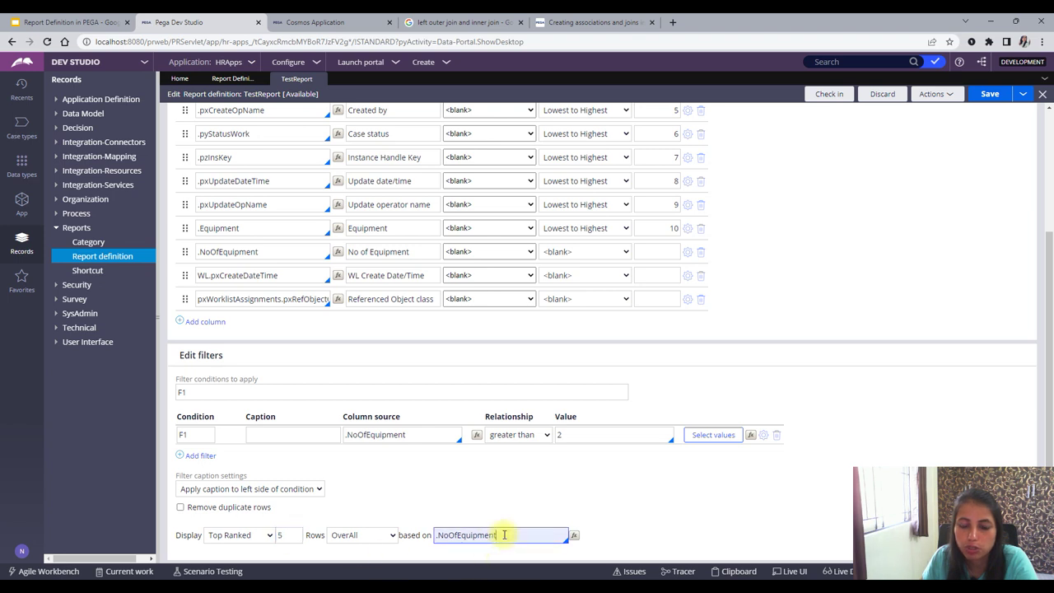
pyautogui.moveTo(508, 534); pyautogui.dragTo(438, 535)
# Save and run the ranked report, view its results in an enlarged window, and close them
pyautogui.click(990, 94)
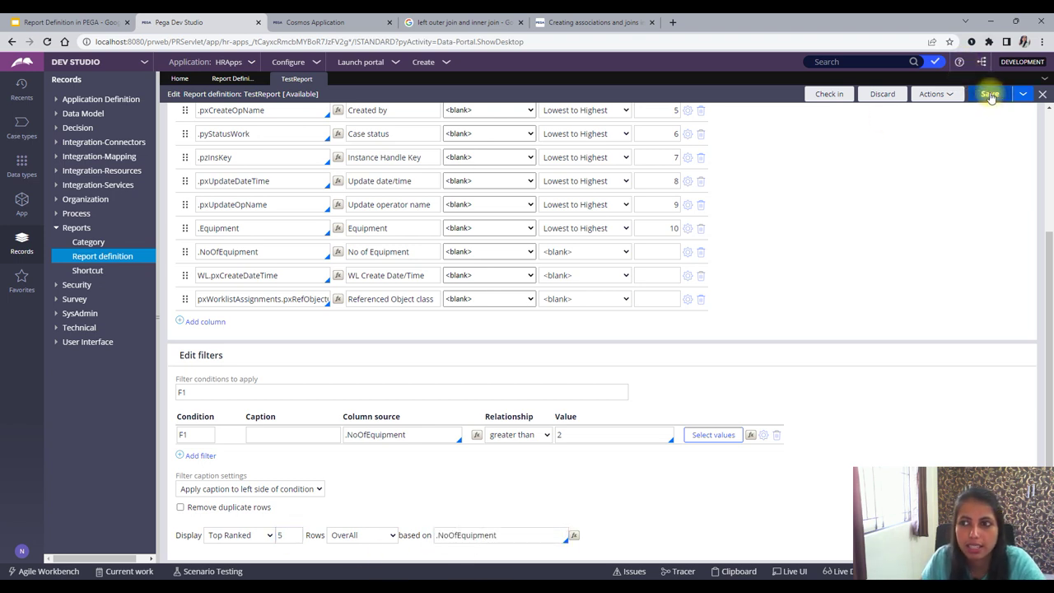
pyautogui.click(931, 95)
pyautogui.click(904, 107)
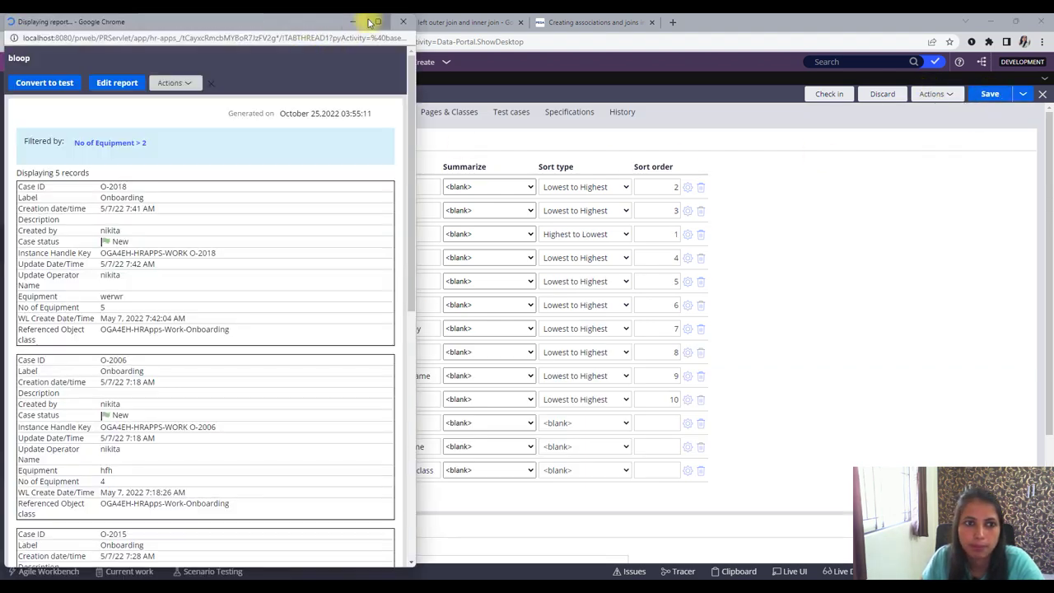
pyautogui.click(378, 22)
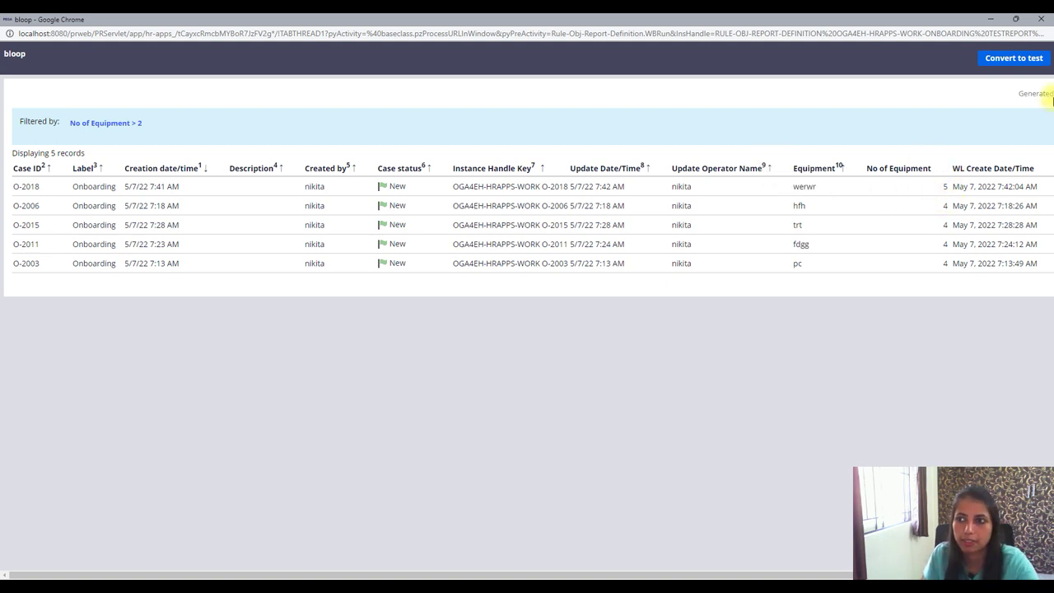
pyautogui.click(1044, 23)
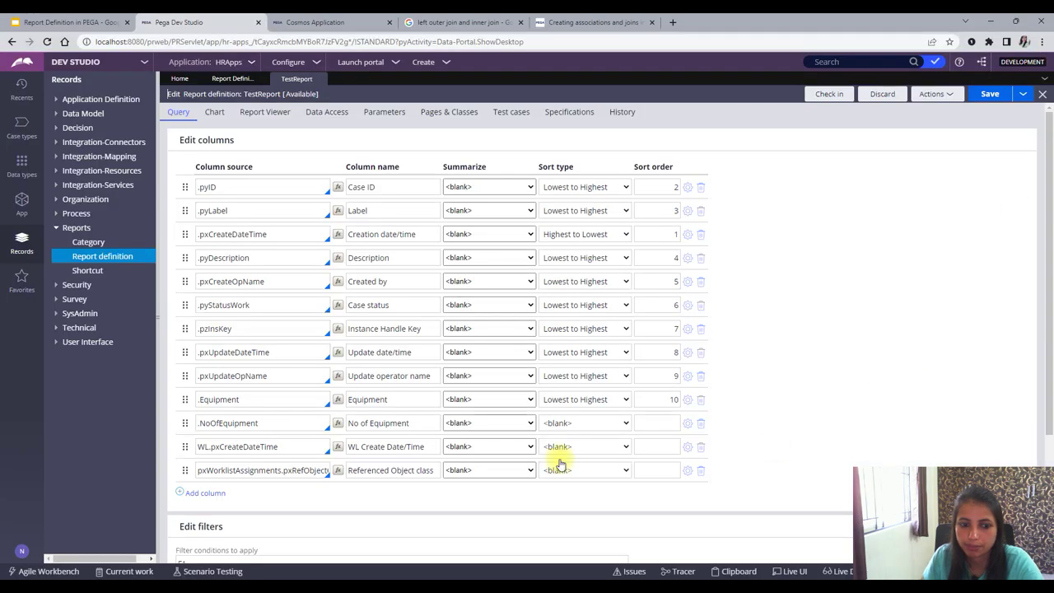
# Delete the parentKey parameter from the report definition
pyautogui.scroll(-5, 560, 463)
pyautogui.scroll(5, 560, 463)
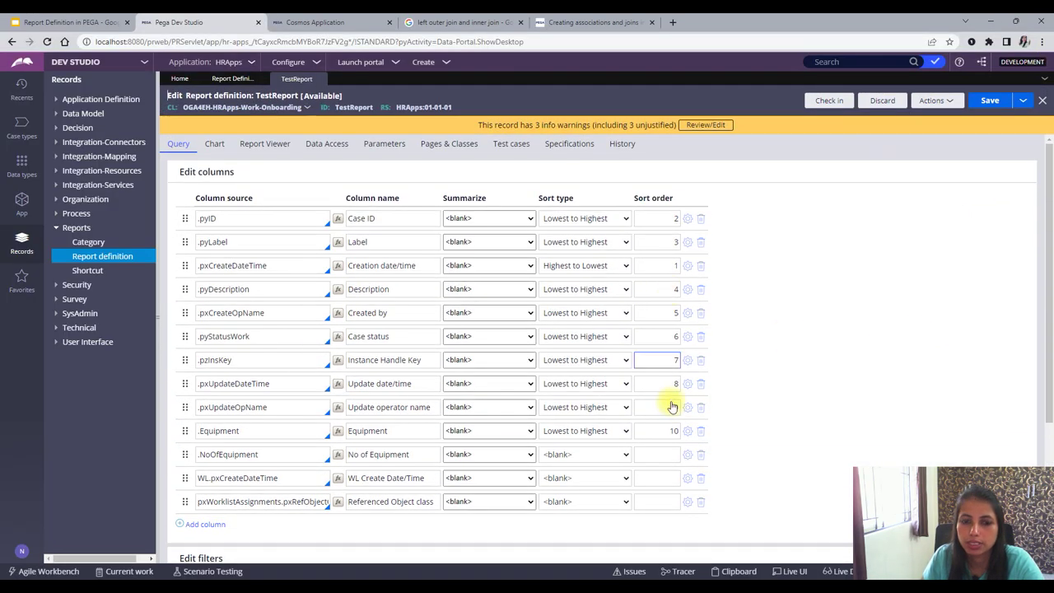
pyautogui.scroll(-3, 671, 404)
pyautogui.scroll(3, 494, 510)
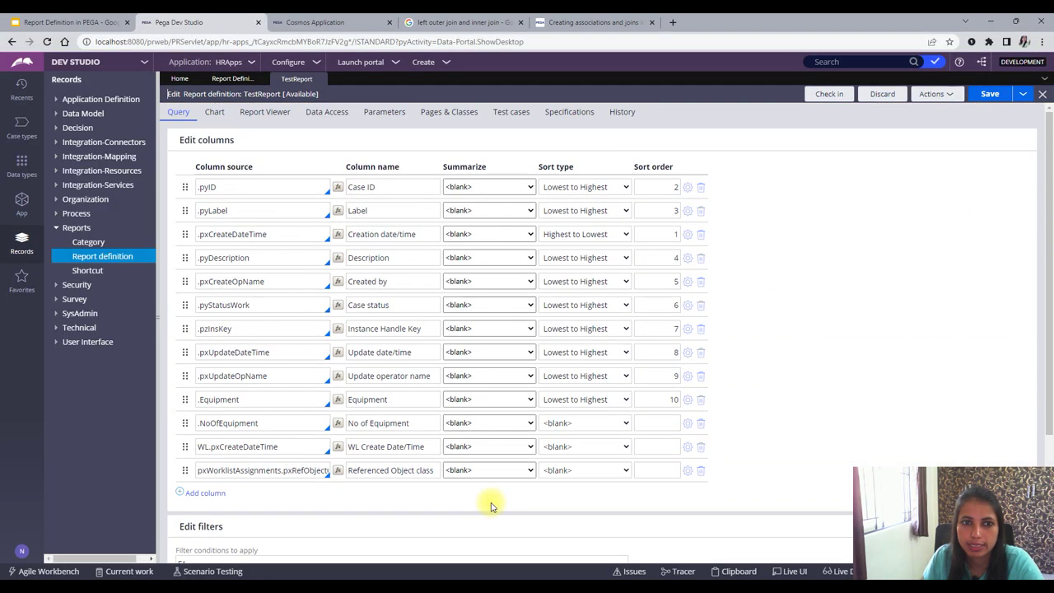
pyautogui.click(384, 147)
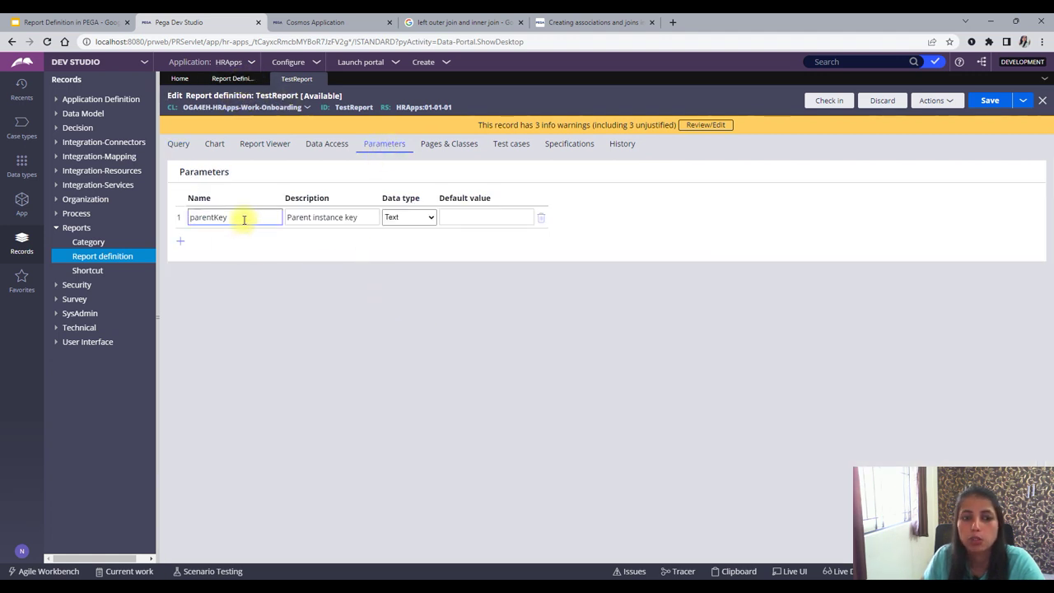
pyautogui.click(544, 219)
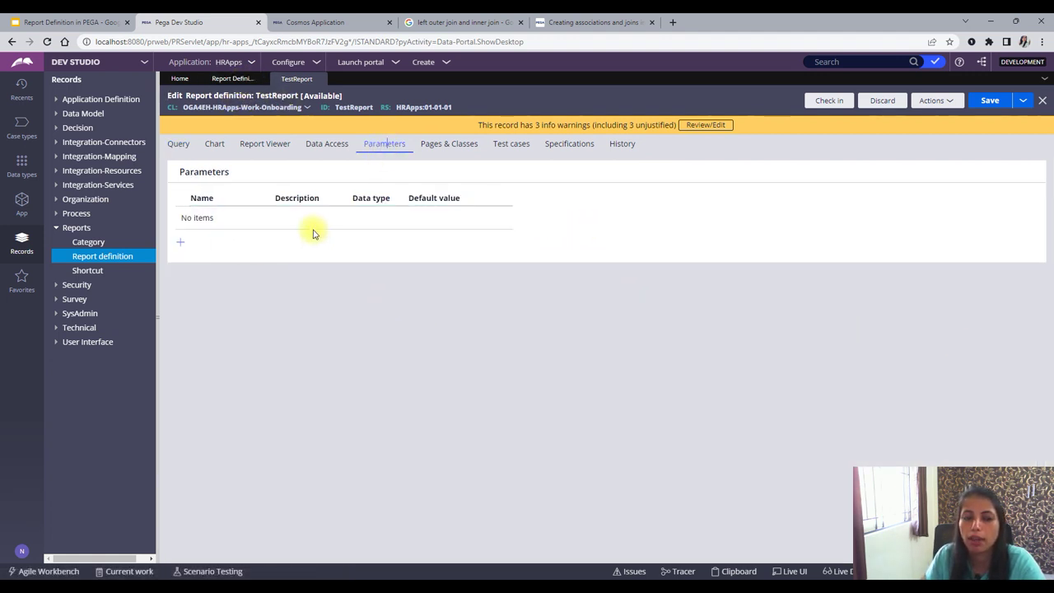
# Look over the .NoOfEquipment filter value and the data access settings, and return to the report's parameters
pyautogui.click(185, 150)
pyautogui.scroll(-10, 469, 400)
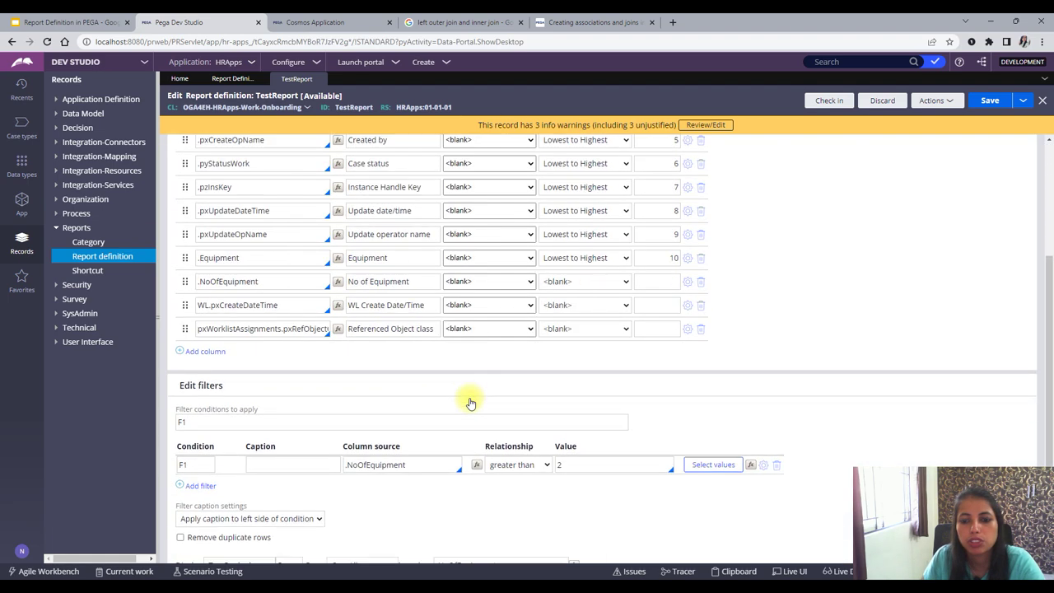
pyautogui.click(579, 435)
pyautogui.write('2')
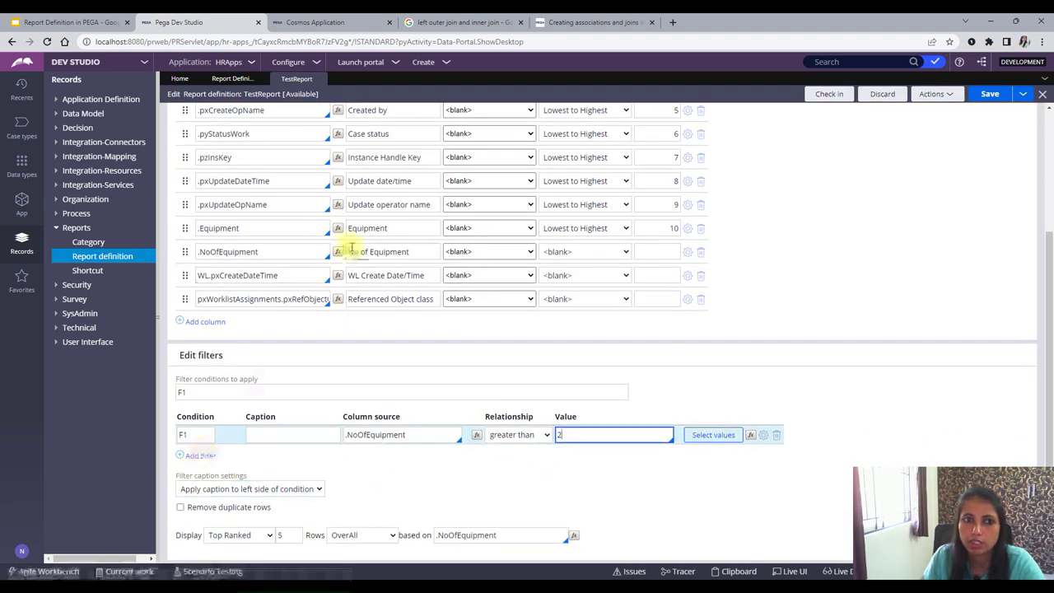
pyautogui.scroll(5, 346, 244)
pyautogui.click(325, 150)
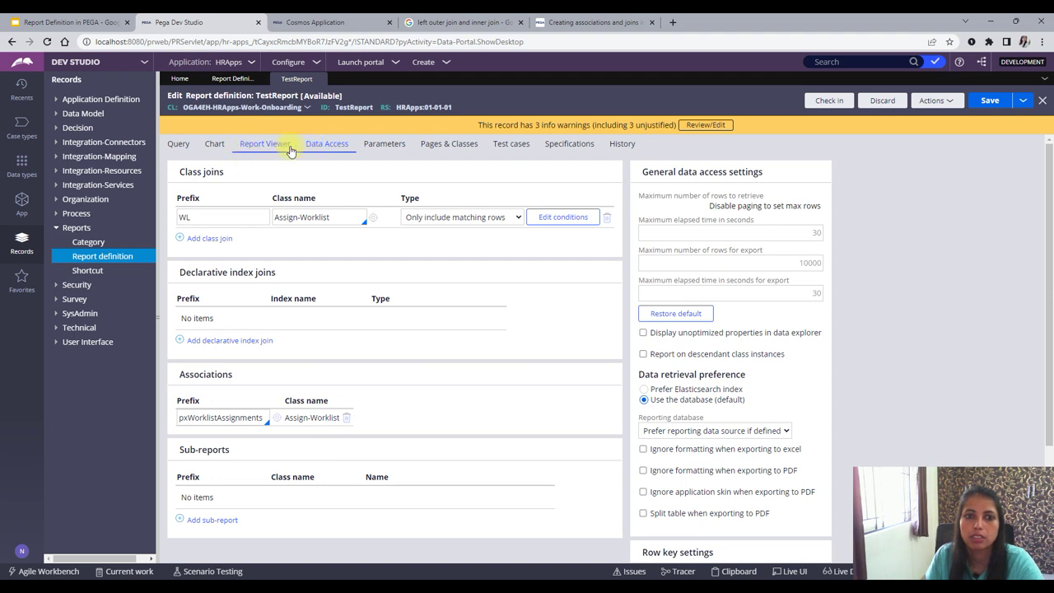
pyautogui.click(369, 145)
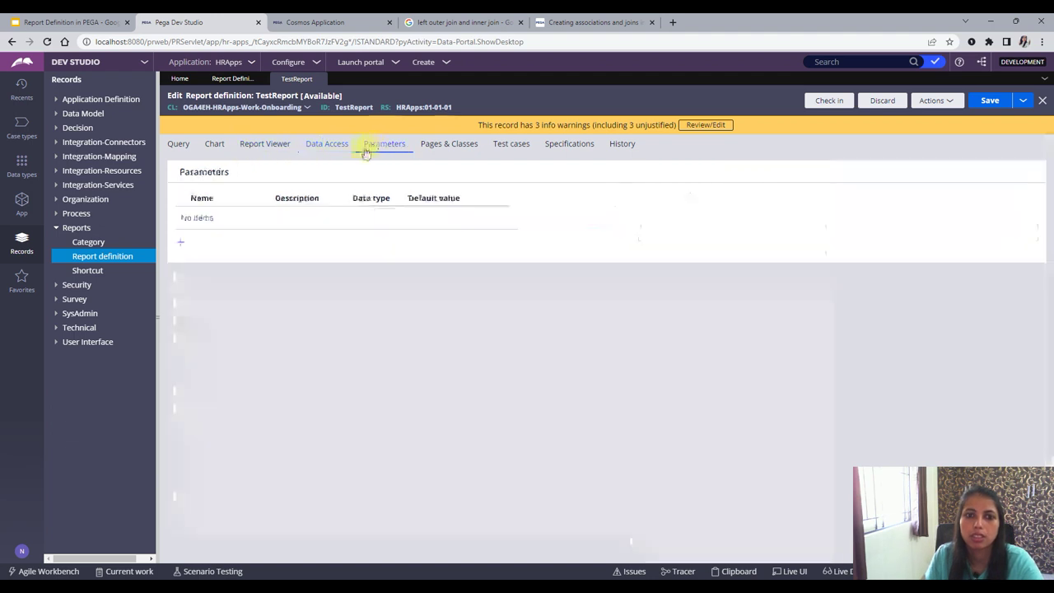
# Add a parameter named Account with the description Account and choose its data type
pyautogui.click(180, 243)
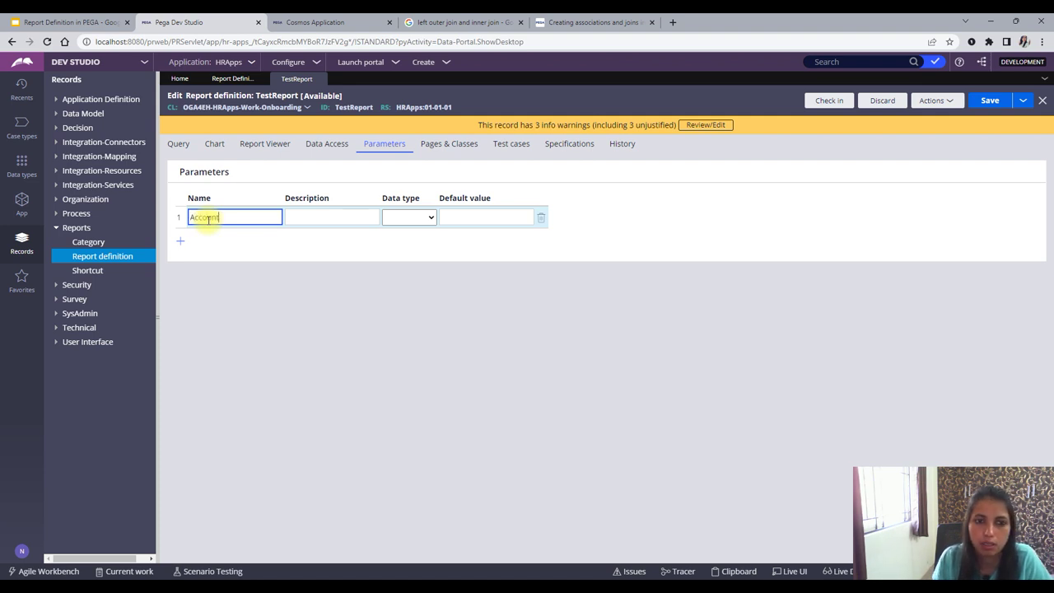
pyautogui.hotkey('ctrl', 'a')
pyautogui.hotkey('ctrl', 'c')
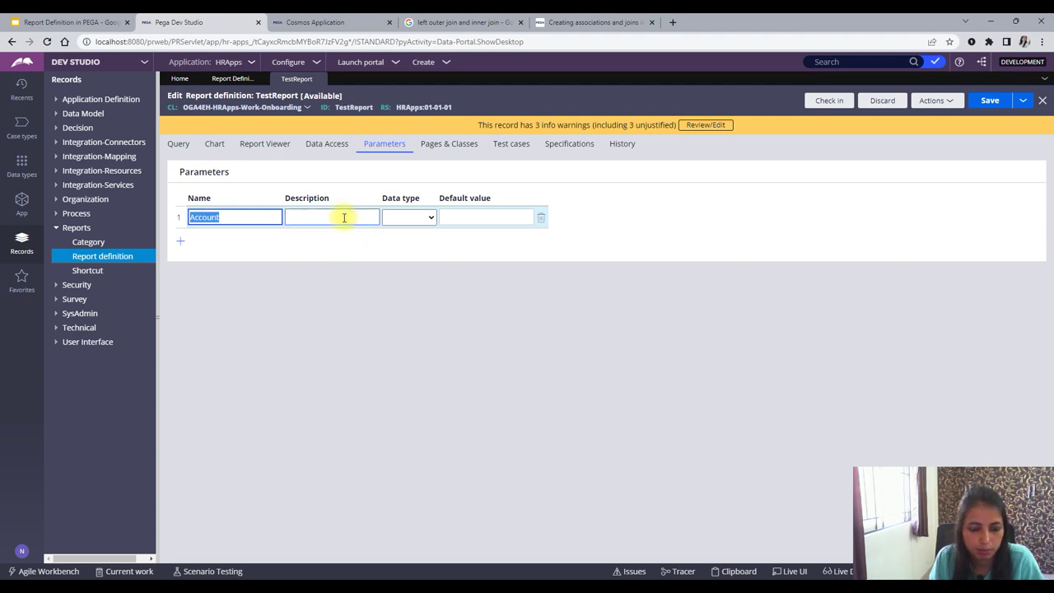
pyautogui.click(346, 216)
pyautogui.hotkey('ctrl', 'v')
pyautogui.click(414, 219)
pyautogui.click(400, 247)
# Add a second filter condition F2 to the query and set its value to Param.Account
pyautogui.click(178, 144)
pyautogui.scroll(-5, 335, 452)
pyautogui.click(272, 437)
pyautogui.press('Tab')
pyautogui.click(201, 456)
pyautogui.click(364, 454)
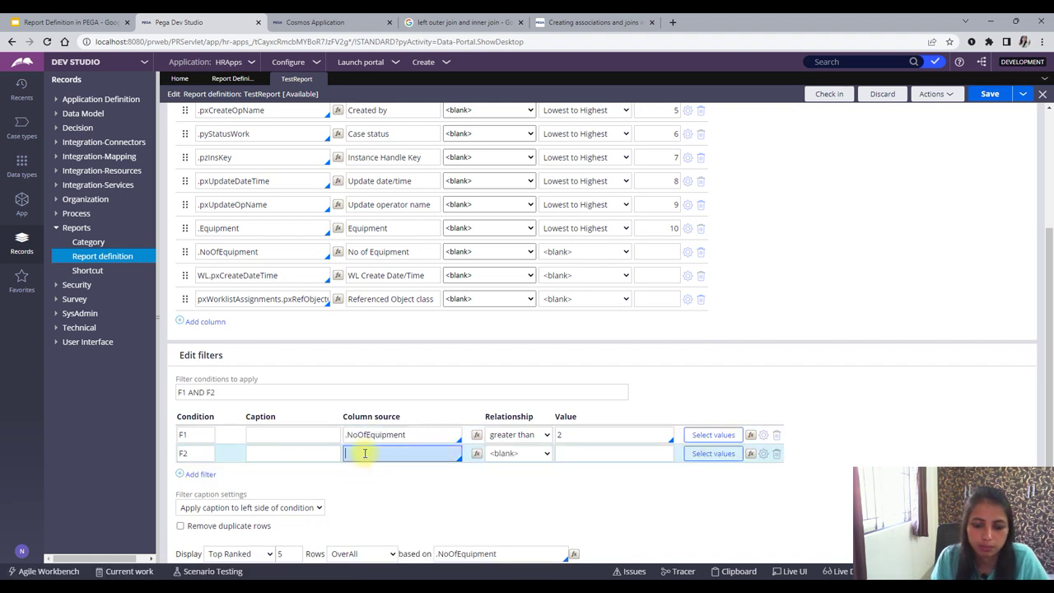
pyautogui.write('.')
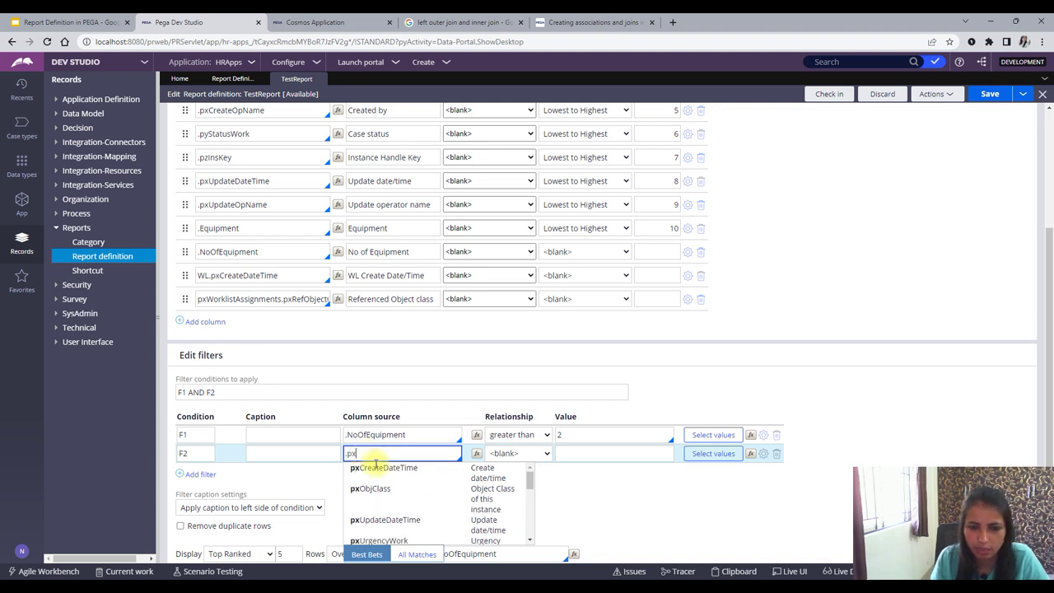
pyautogui.scroll(-2, 393, 511)
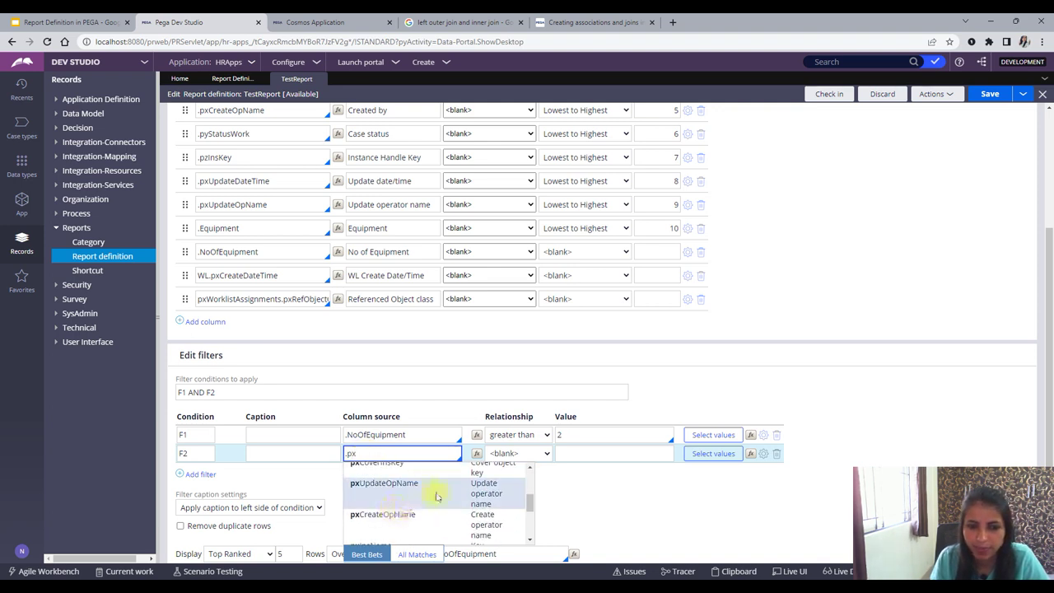
pyautogui.click(572, 458)
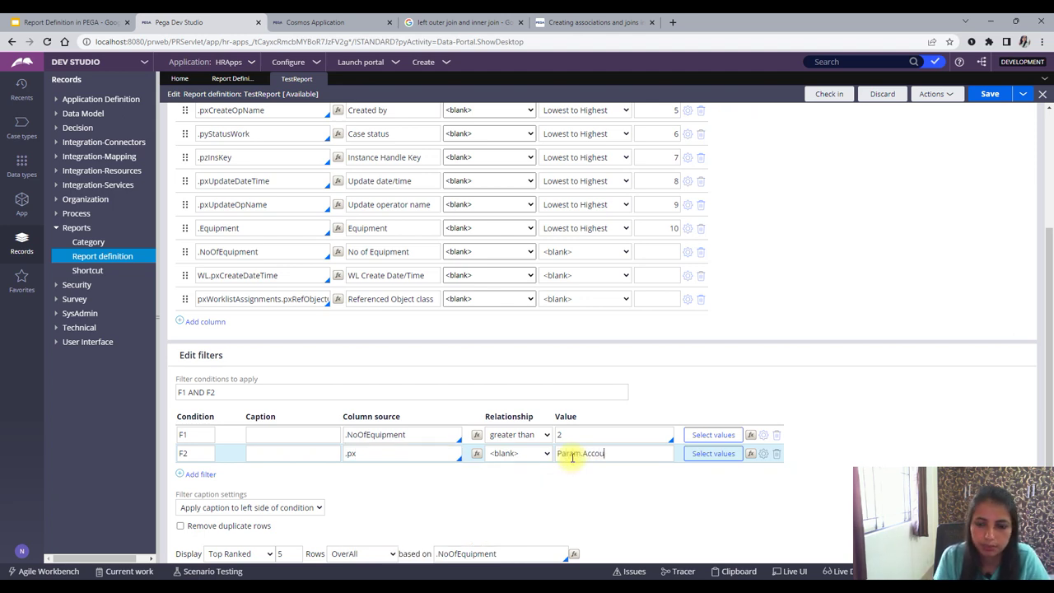
pyautogui.click(519, 460)
# Set filter F2's column source to .pxApplication with the Is equal relationship and save the report definition
pyautogui.click(365, 453)
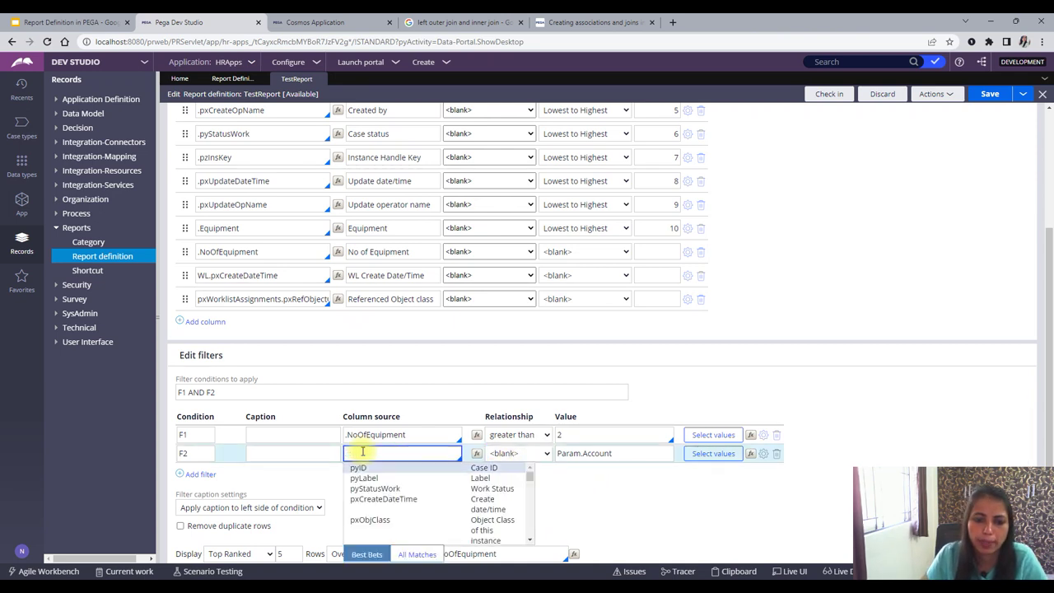
pyautogui.scroll(-3, 401, 507)
pyautogui.scroll(-3, 408, 526)
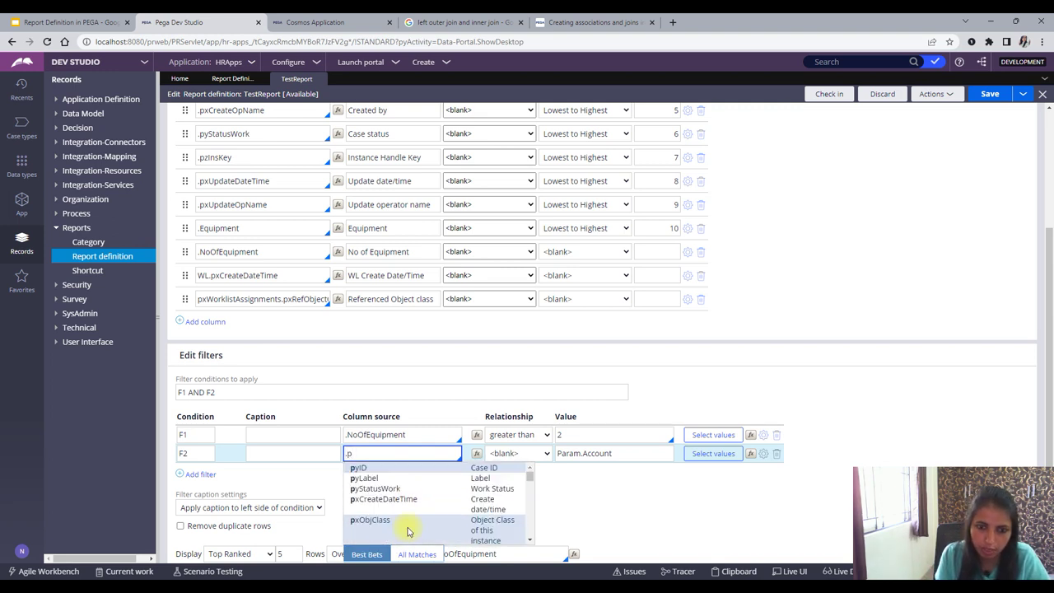
pyautogui.write('a')
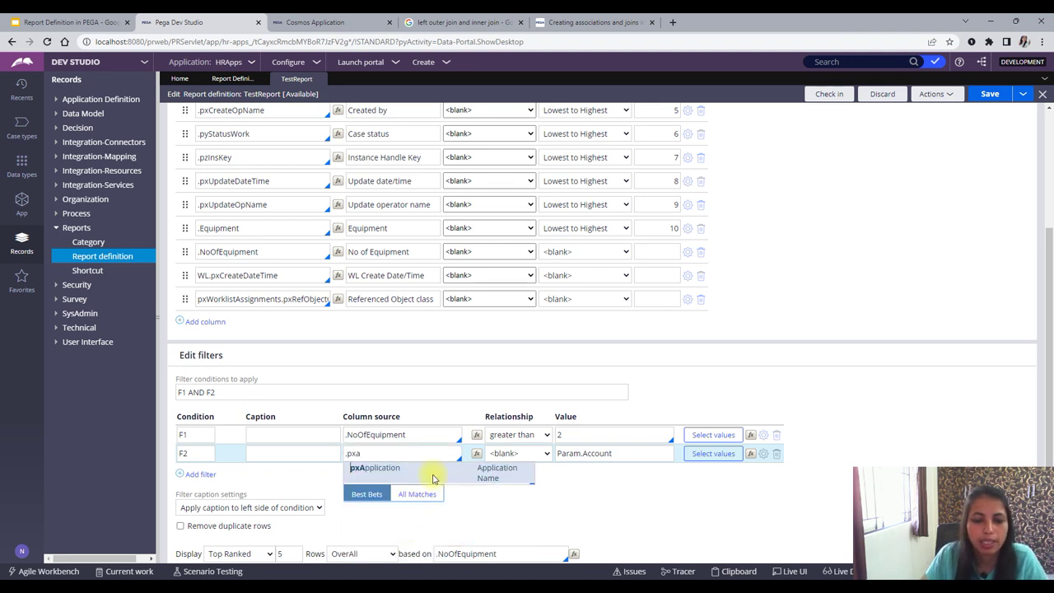
pyautogui.press('Down')
pyautogui.press('Return')
pyautogui.click(991, 94)
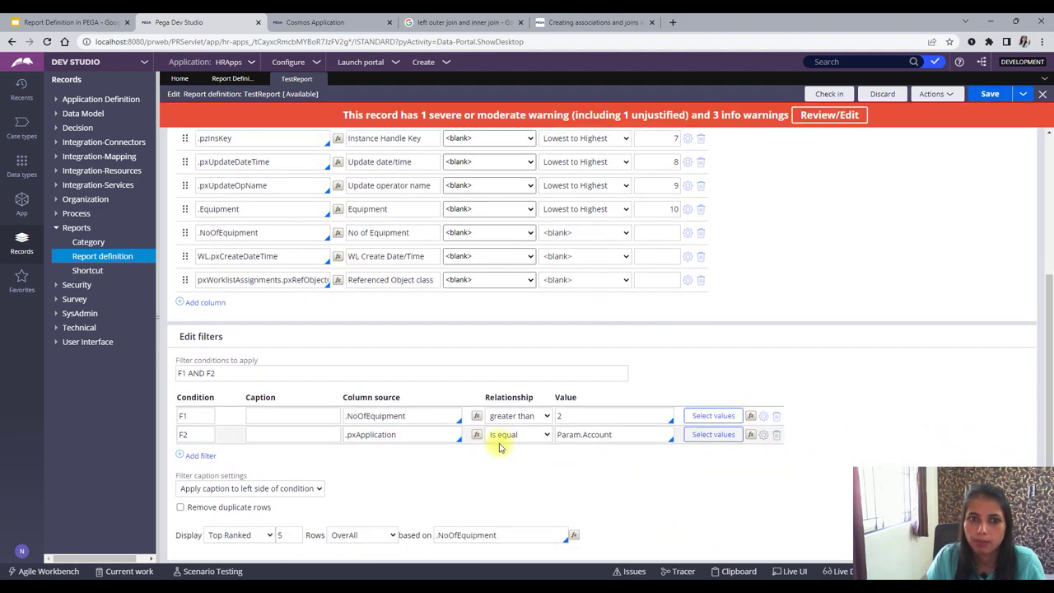
# Review the guardrail warnings for the TestReport report definition, close them and go back to the filter conditions
pyautogui.scroll(-3, 695, 331)
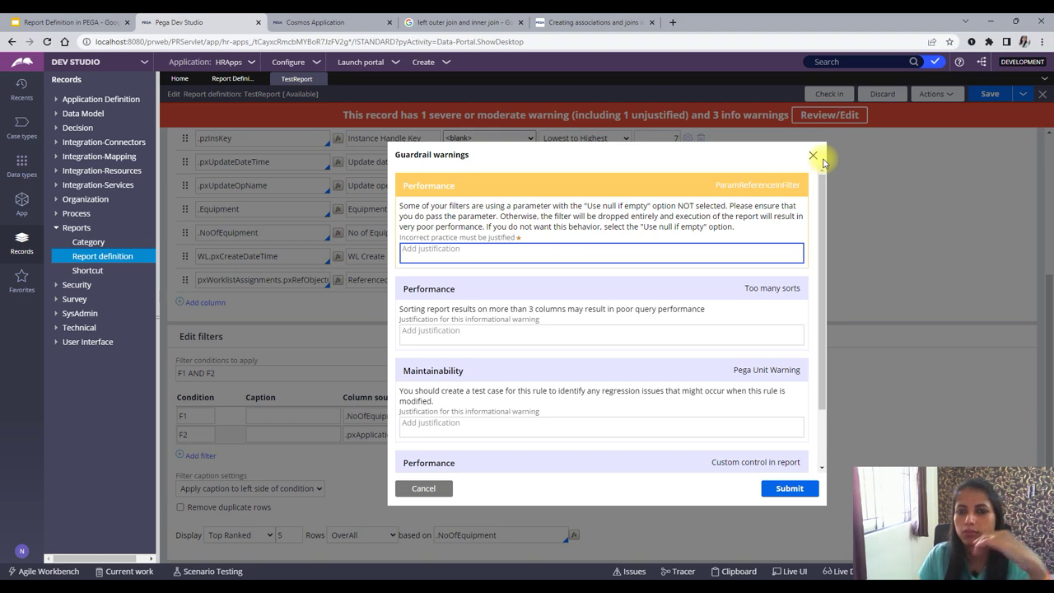
pyautogui.click(813, 156)
pyautogui.scroll(3, 454, 494)
pyautogui.scroll(-2, 470, 306)
pyautogui.scroll(-1, 507, 367)
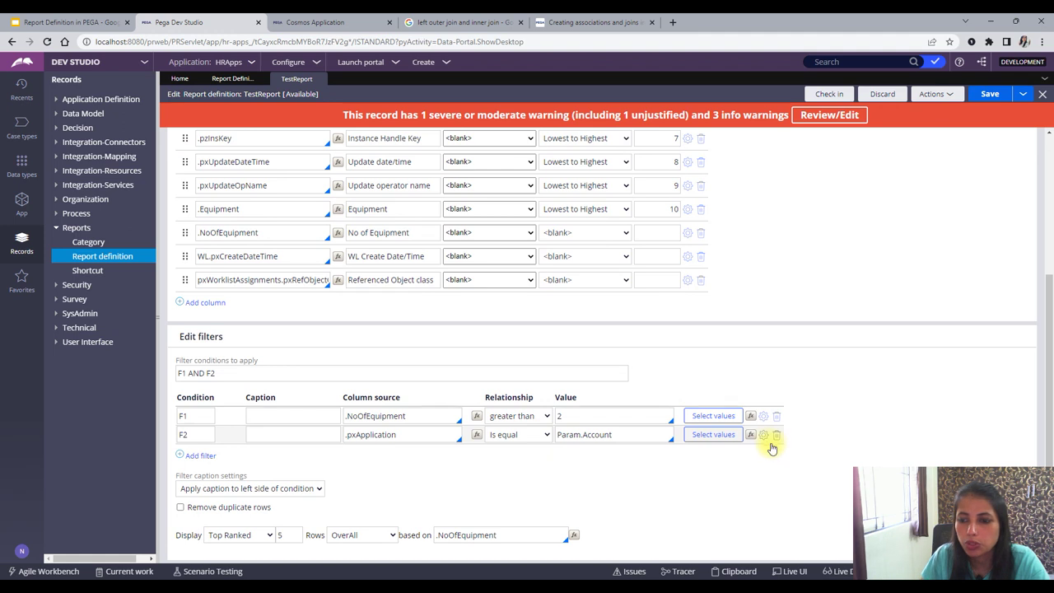
# Examine filter F2's options, trying out Use null if empty, and close them without submitting
pyautogui.click(764, 439)
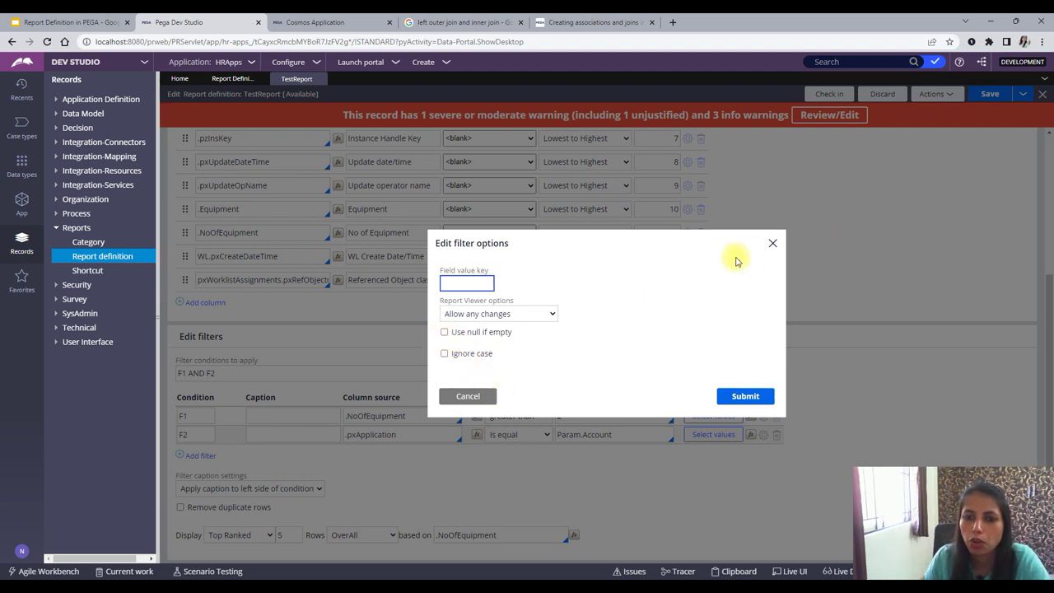
pyautogui.click(445, 332)
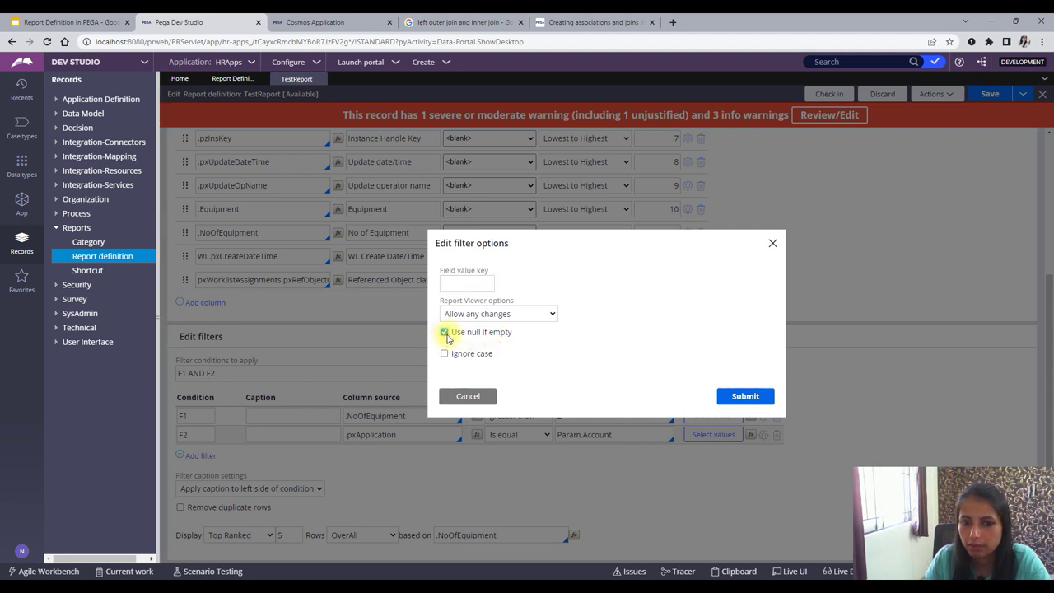
pyautogui.click(445, 333)
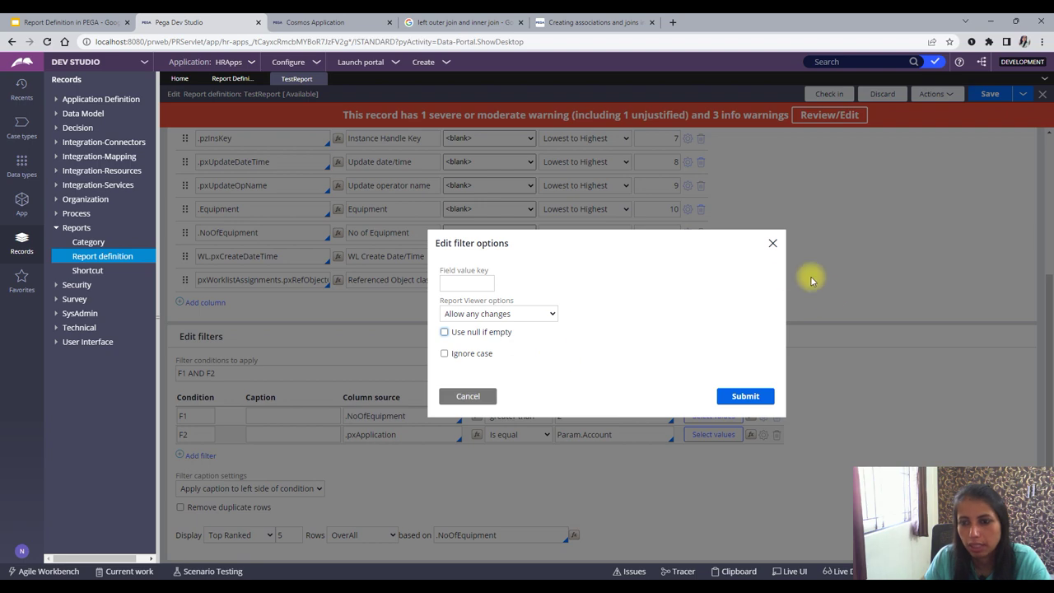
pyautogui.click(772, 245)
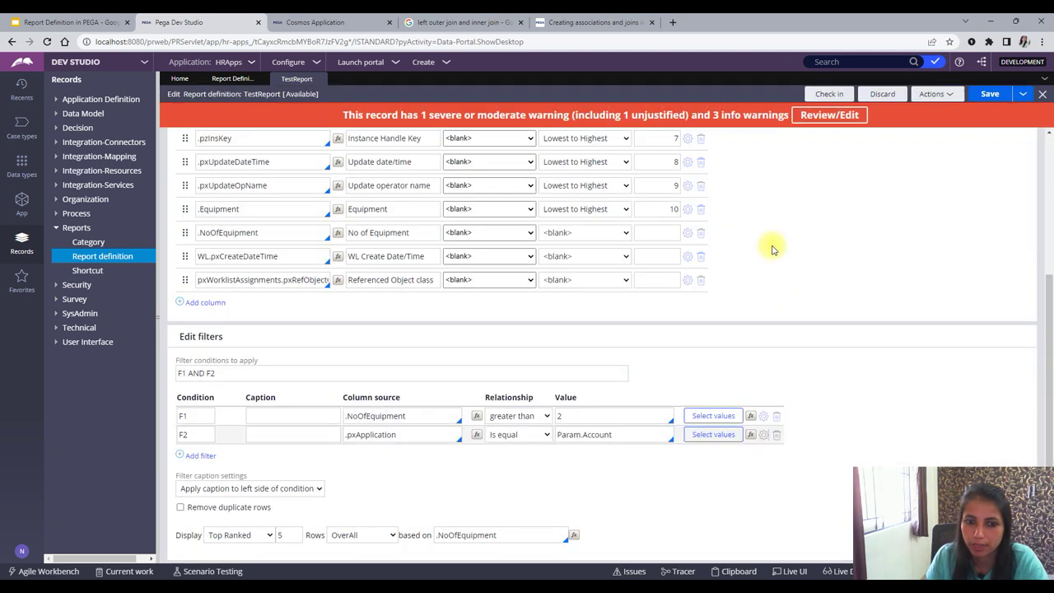
# Delete filter condition F2 on .pxApplication from the query and save the report definition
pyautogui.scroll(3, 819, 370)
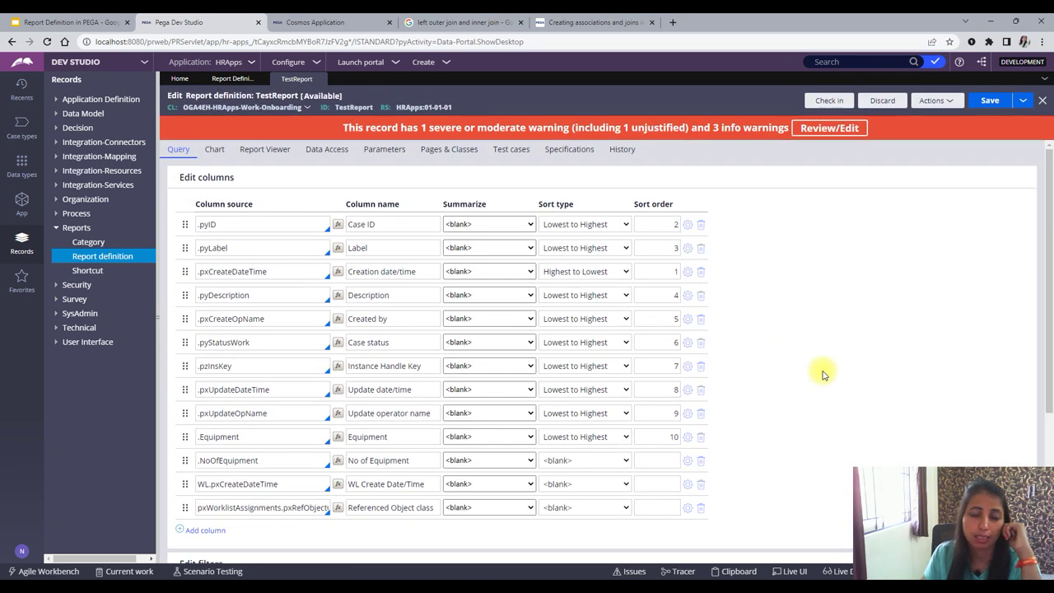
pyautogui.scroll(-5, 541, 477)
pyautogui.scroll(5, 546, 478)
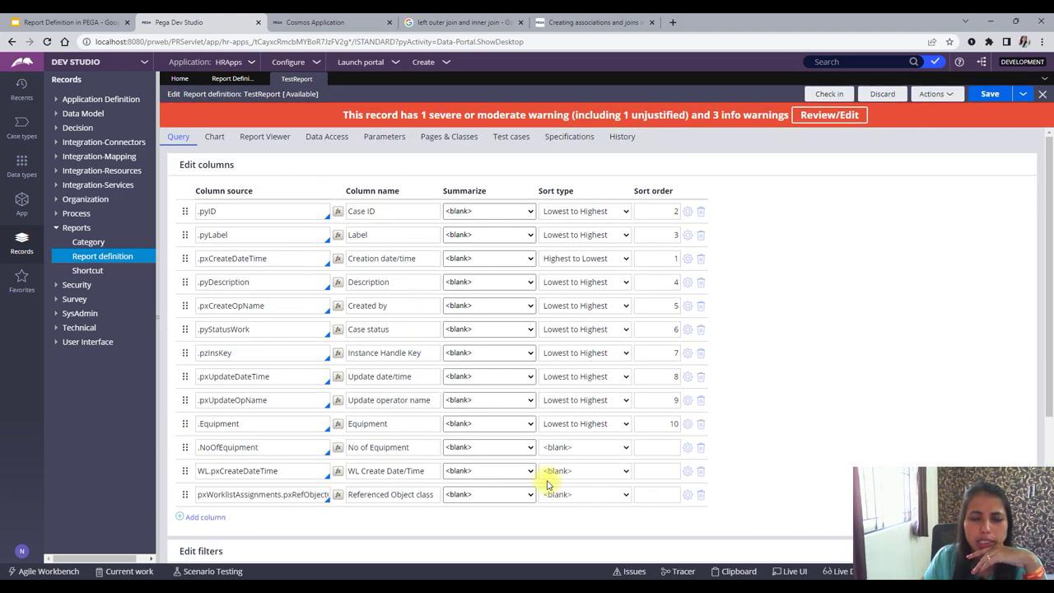
pyautogui.click(546, 483)
pyautogui.scroll(-5, 514, 475)
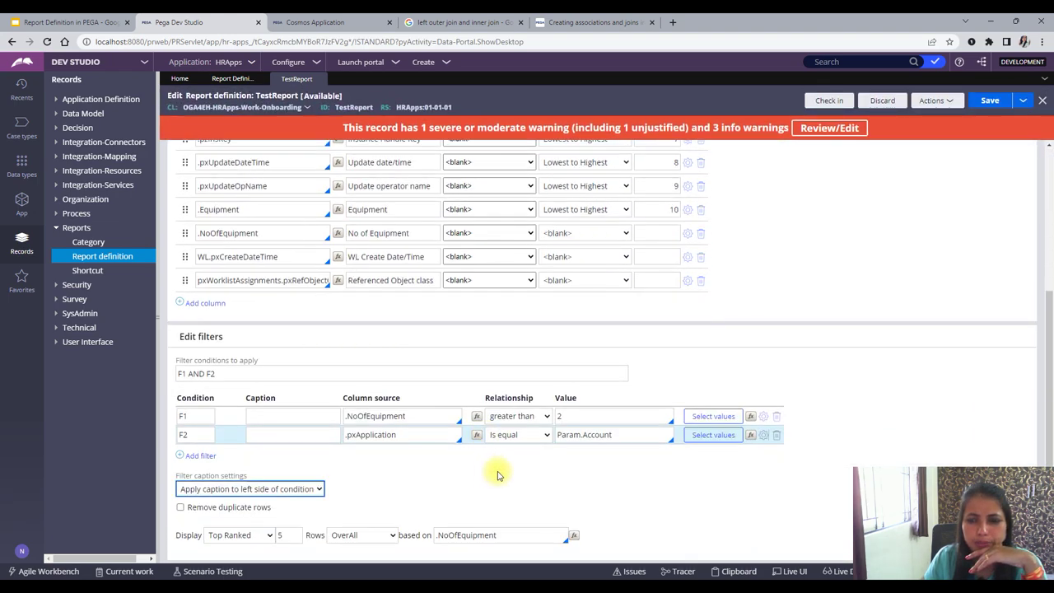
pyautogui.click(777, 435)
pyautogui.scroll(5, 471, 478)
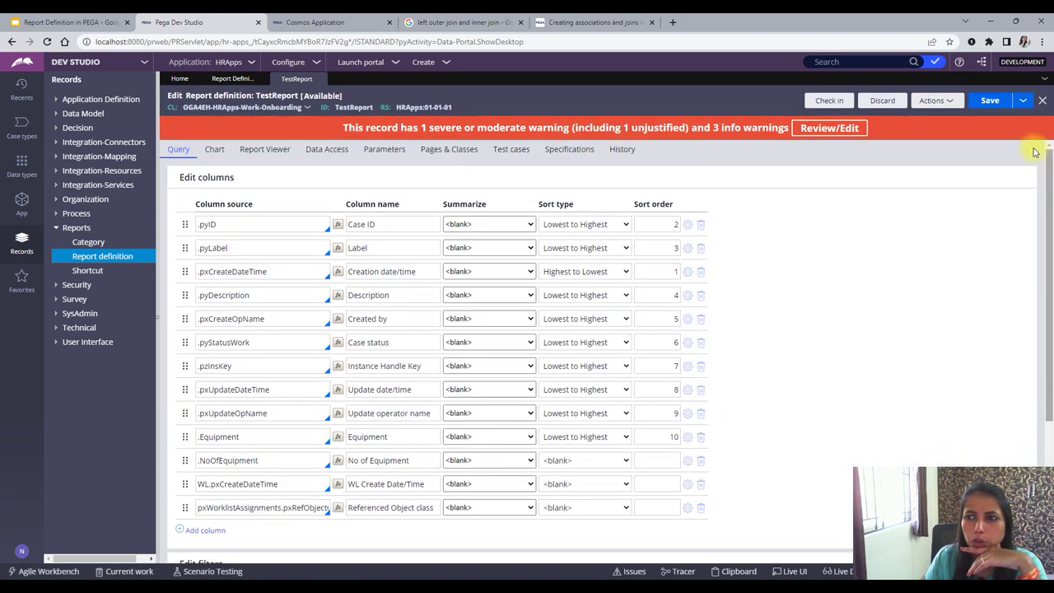
pyautogui.click(987, 100)
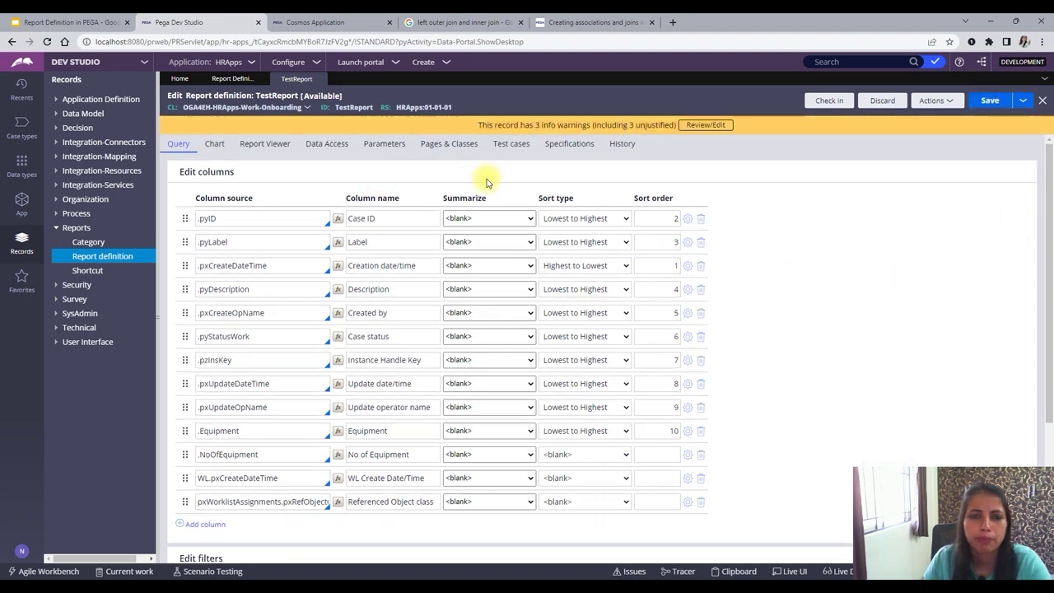
# Look over the report's class joins, associations, sub-reports and data access settings, and return to the query columns
pyautogui.click(325, 151)
pyautogui.scroll(-1, 263, 313)
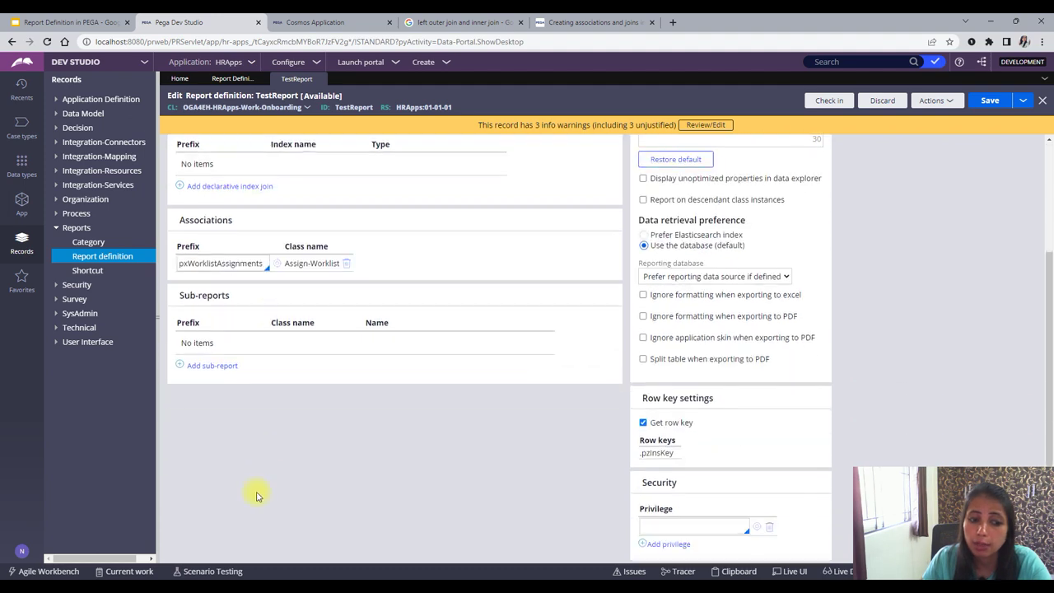
pyautogui.scroll(1, 247, 418)
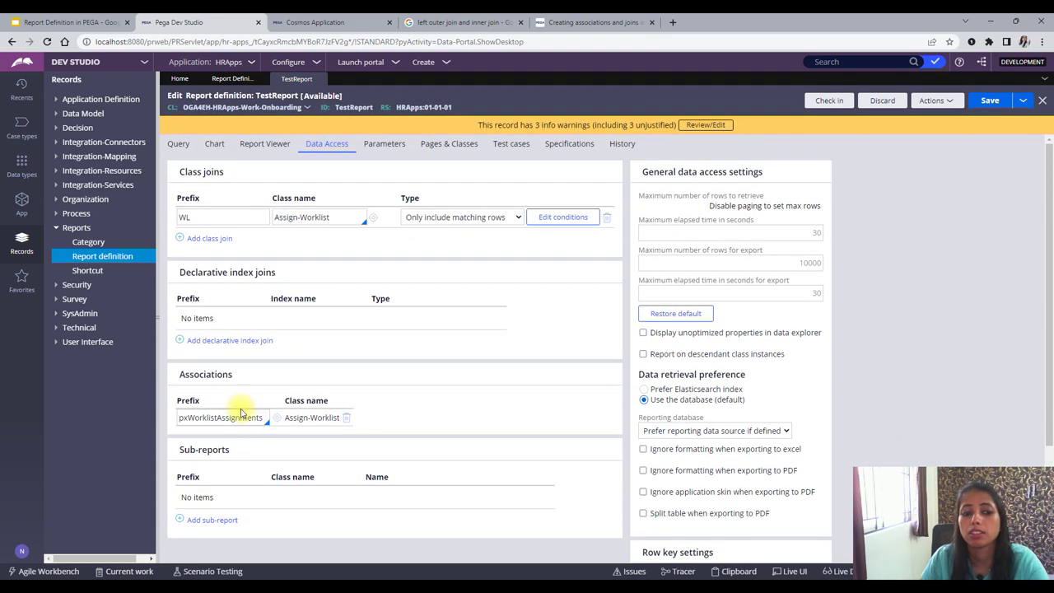
pyautogui.scroll(-1, 254, 463)
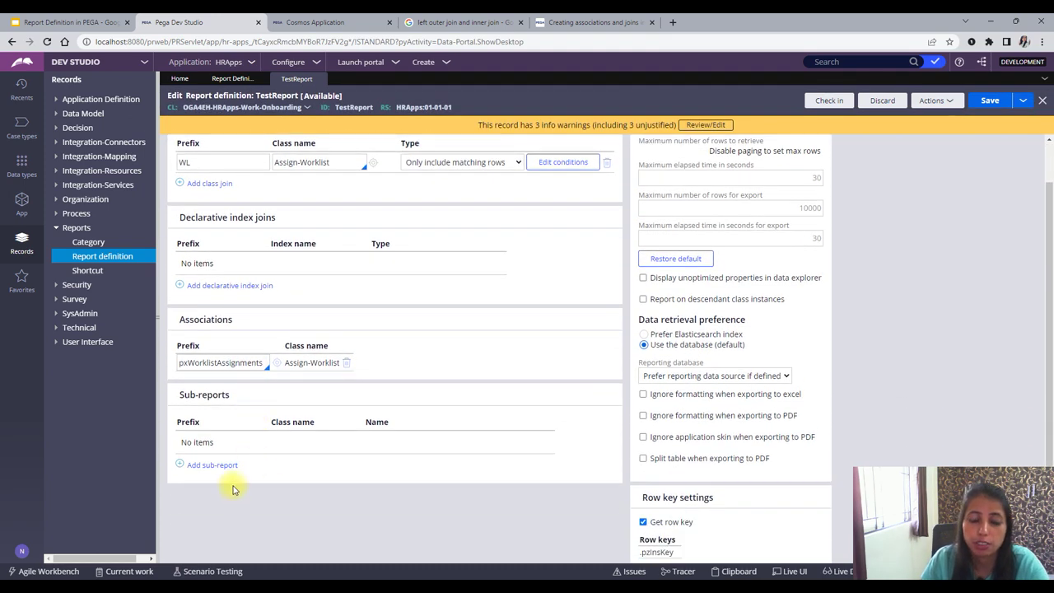
pyautogui.scroll(1, 235, 483)
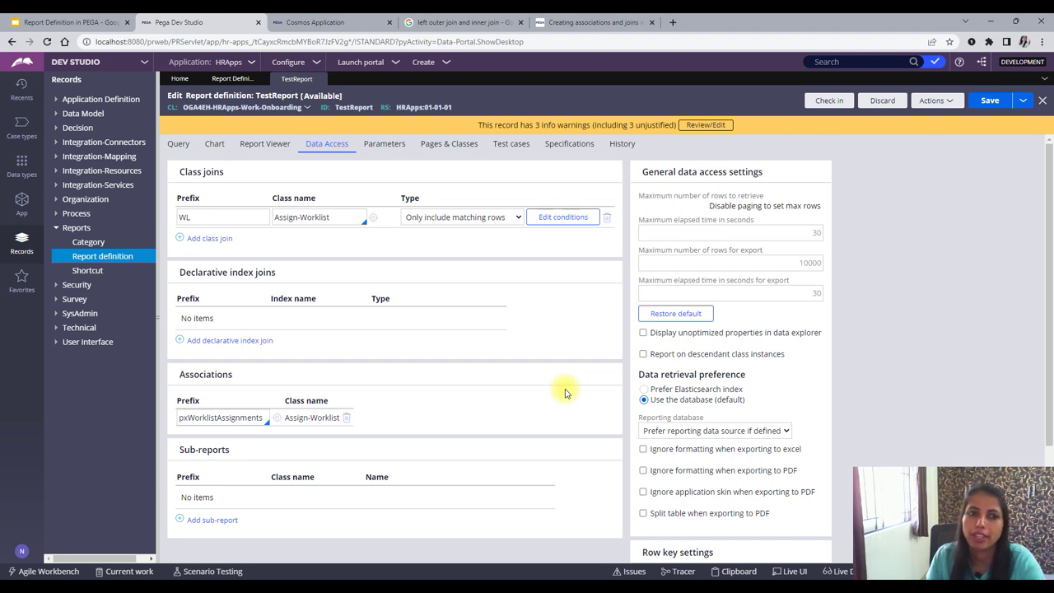
pyautogui.click(177, 145)
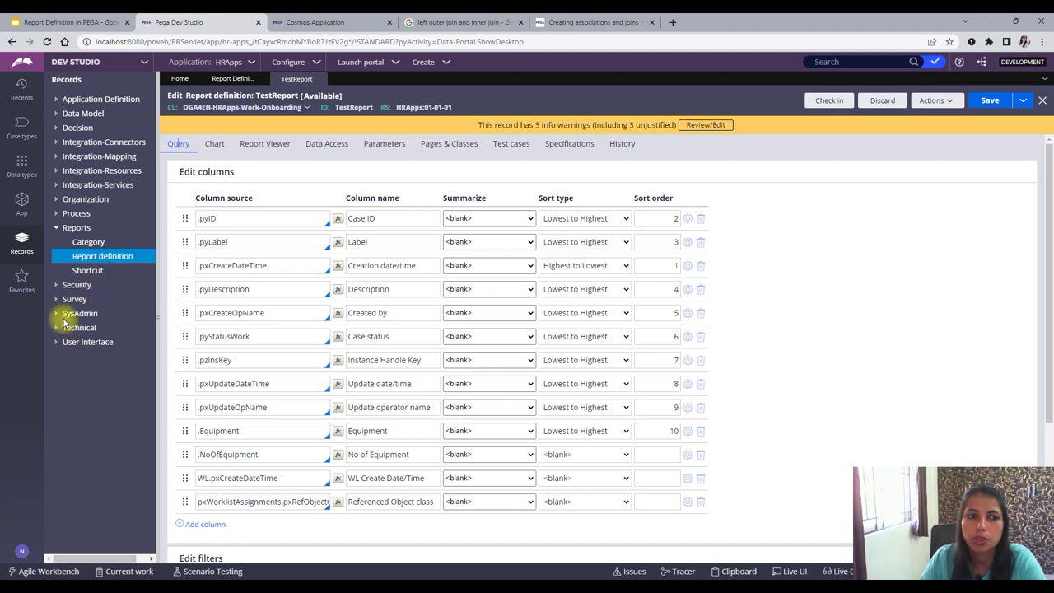
# Open the D_BookList data page from the Data Model records and look at its report definition source
pyautogui.click(56, 113)
pyautogui.click(89, 156)
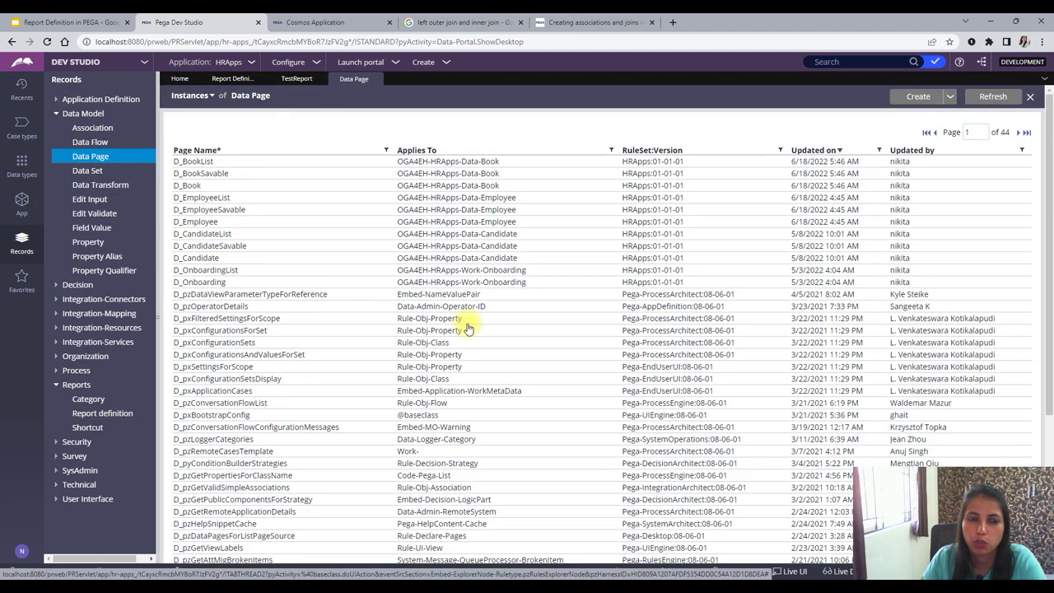
pyautogui.click(439, 163)
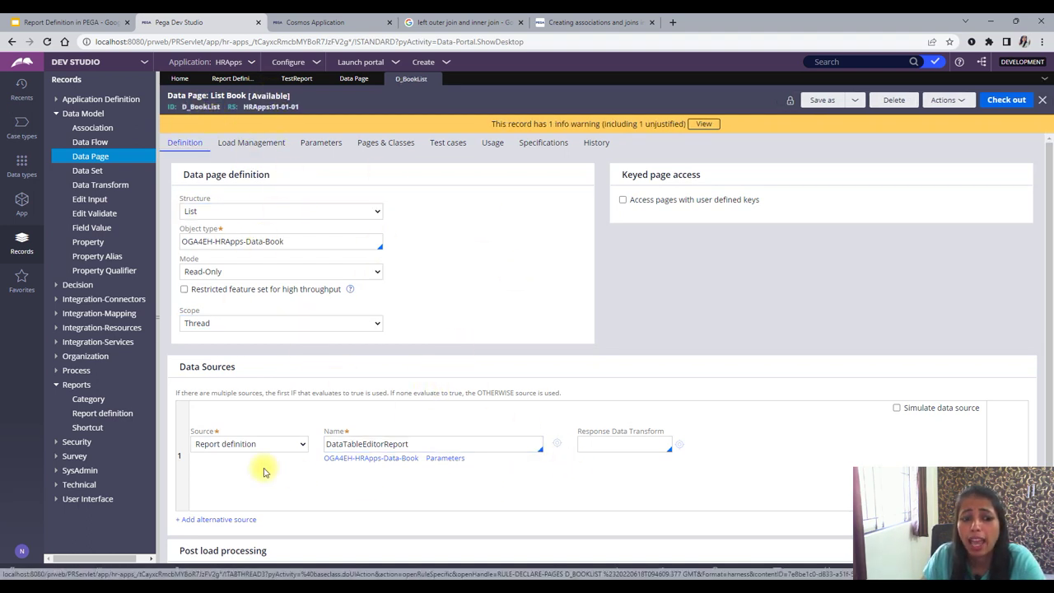
pyautogui.click(482, 444)
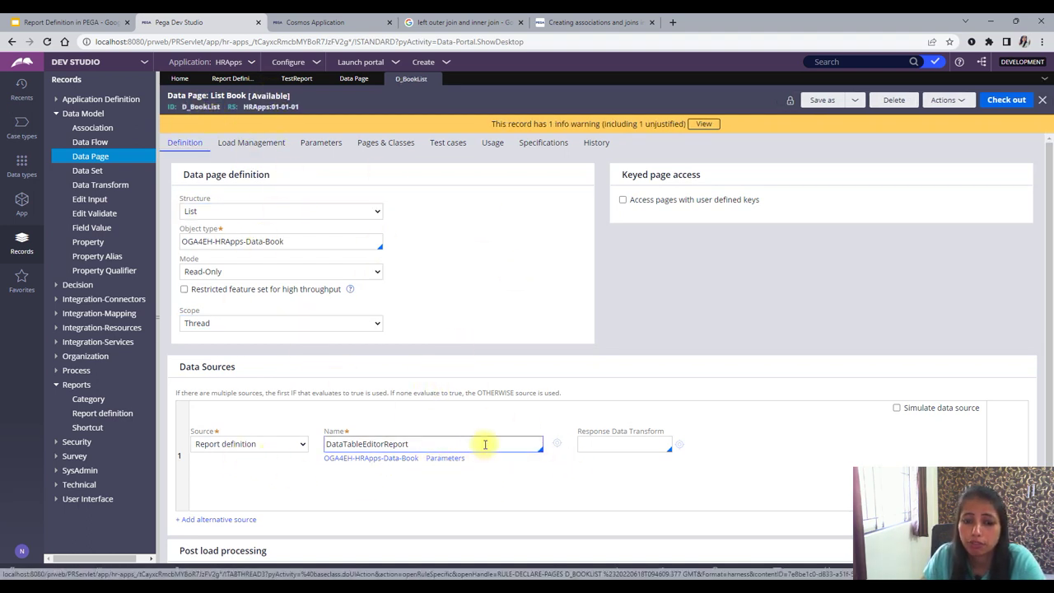
# Open the DataTableEditorReport report definition behind D_BookList, examine its columns and filters, and go back to the data page
pyautogui.click(556, 444)
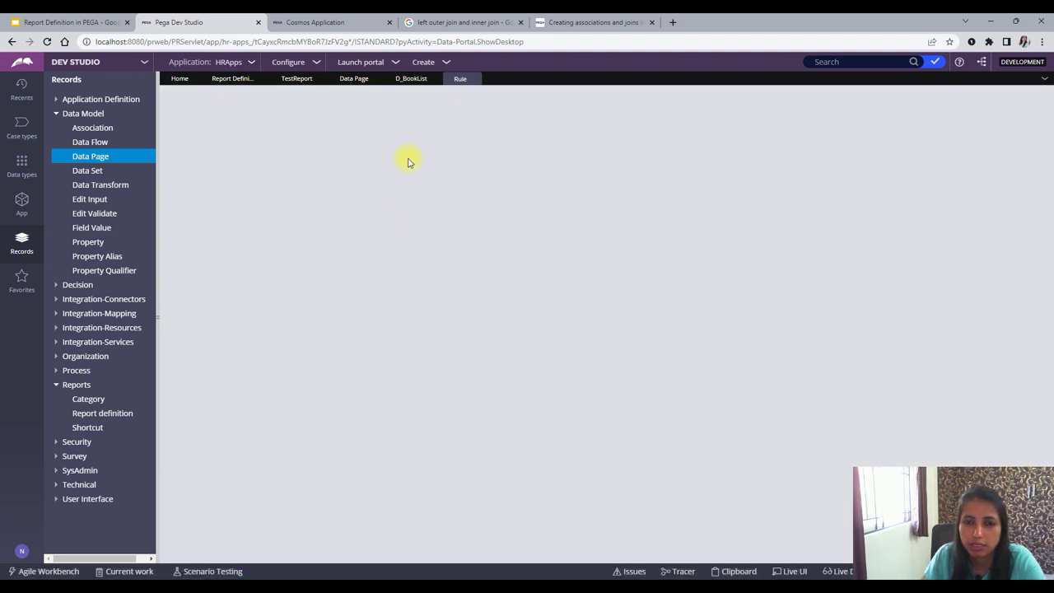
pyautogui.scroll(-5, 494, 348)
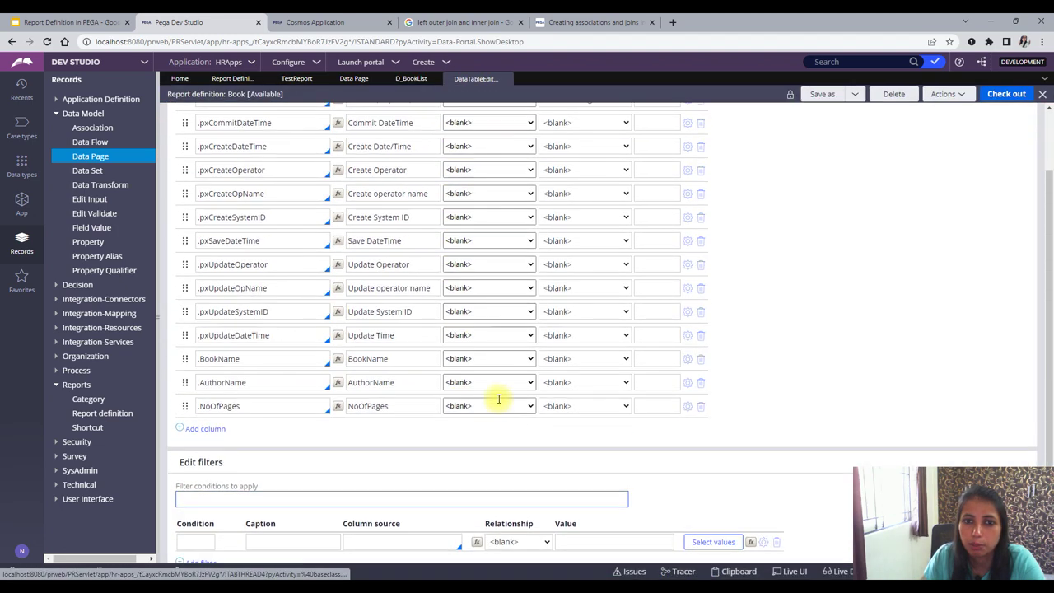
pyautogui.scroll(5, 498, 399)
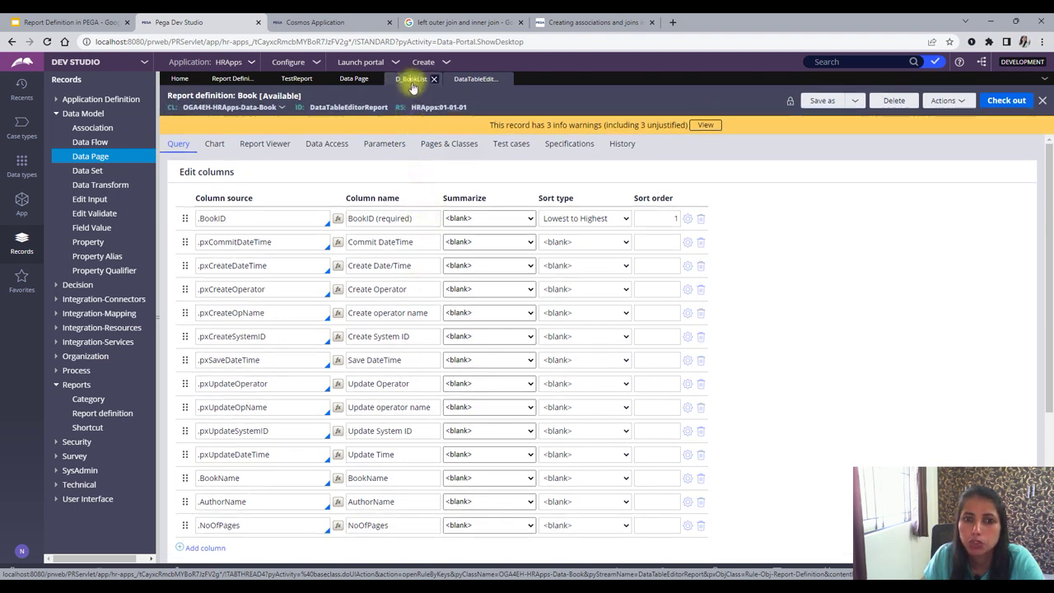
pyautogui.click(411, 79)
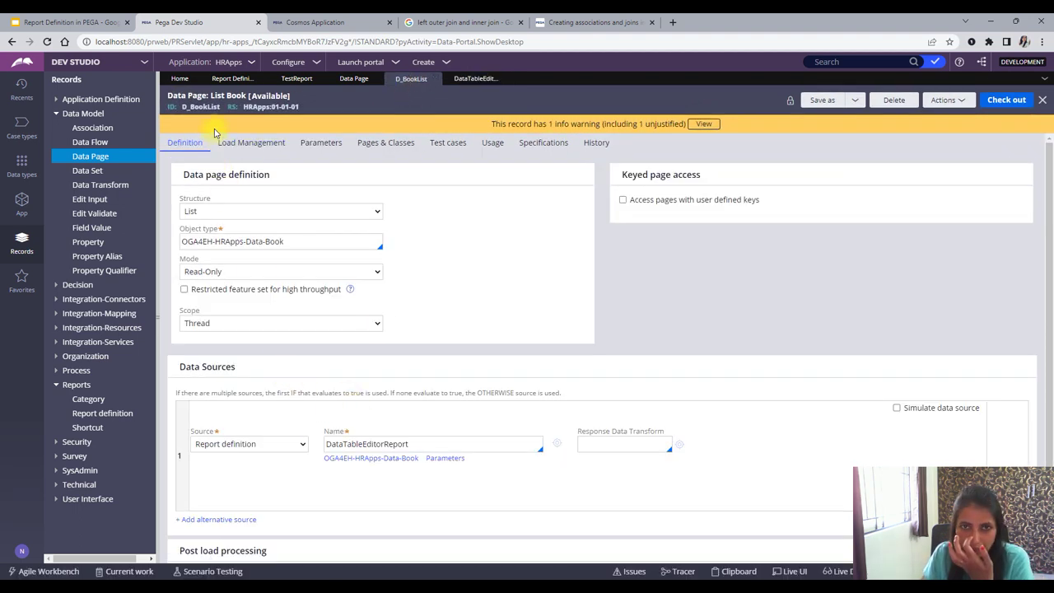
pyautogui.click(468, 78)
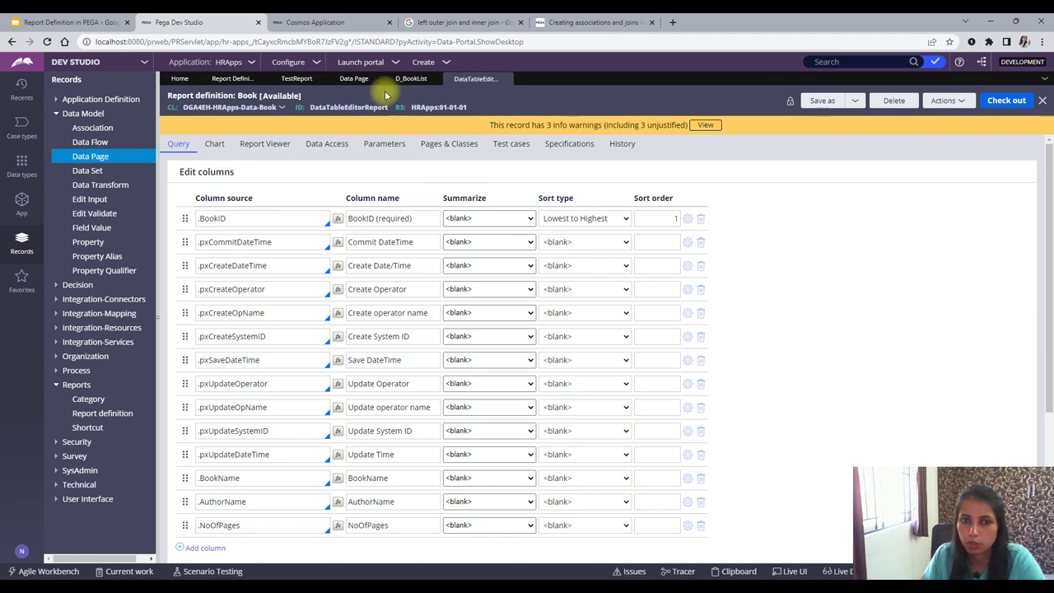
pyautogui.click(411, 85)
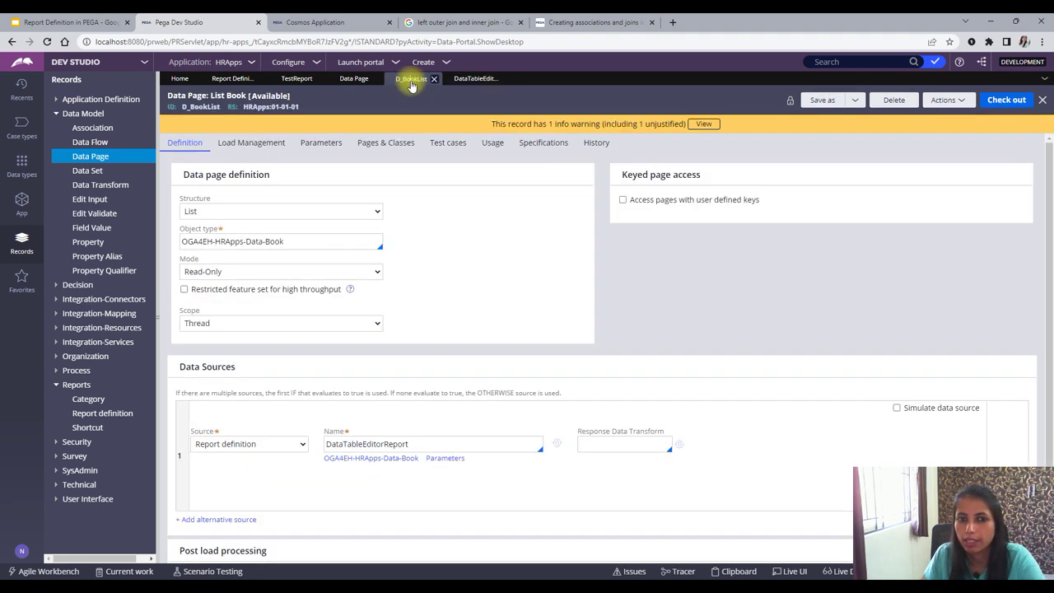
# Return to TestReport from the data page list and look at its data access settings
pyautogui.click(352, 80)
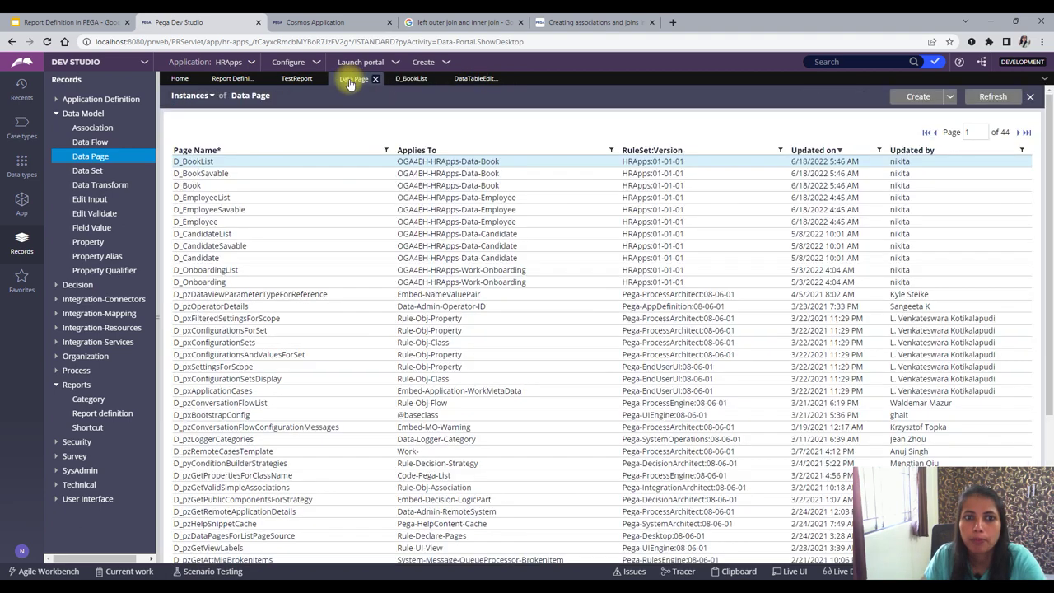
pyautogui.click(298, 80)
pyautogui.click(385, 336)
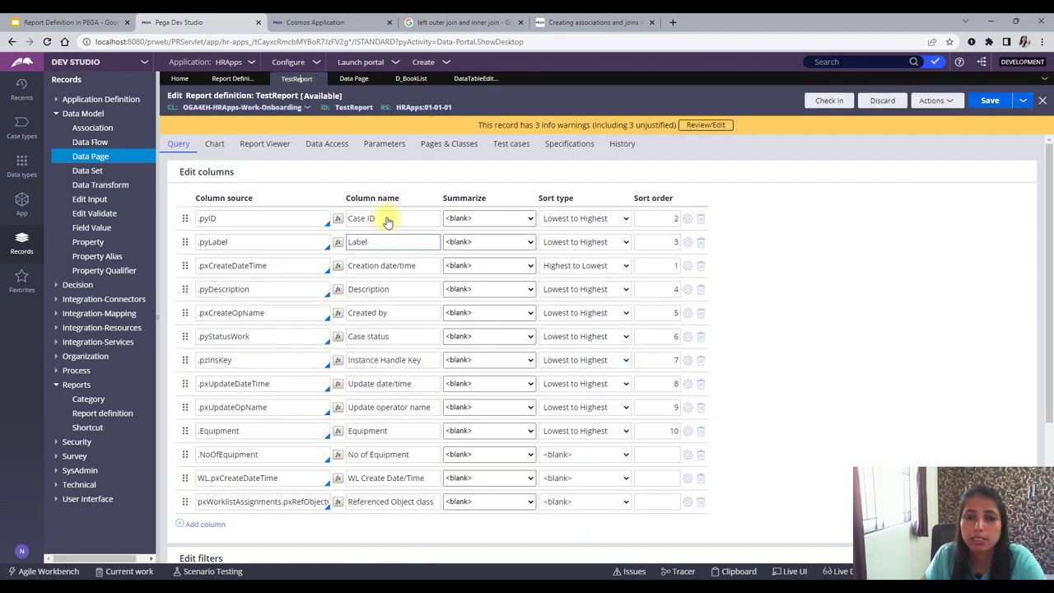
pyautogui.click(339, 147)
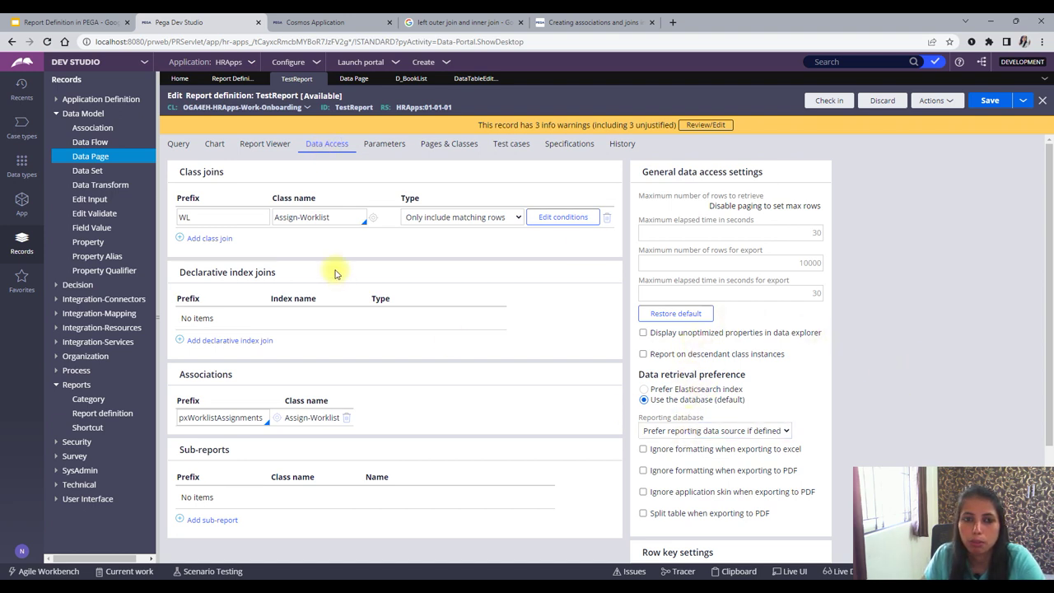
# Look at TestReport's report viewer settings, view the paging options and close them without submitting
pyautogui.click(275, 147)
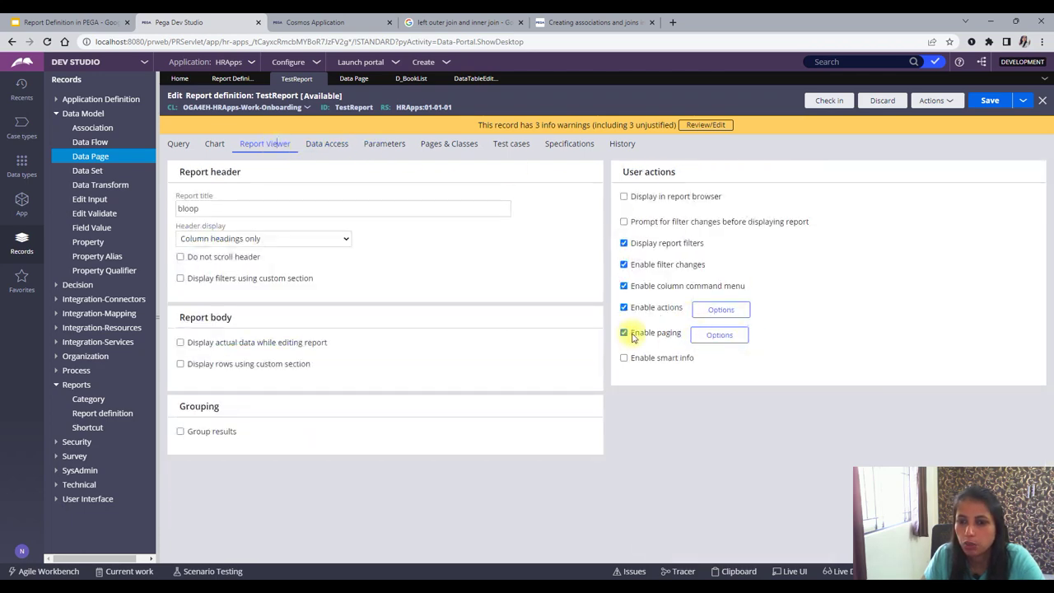
pyautogui.click(705, 335)
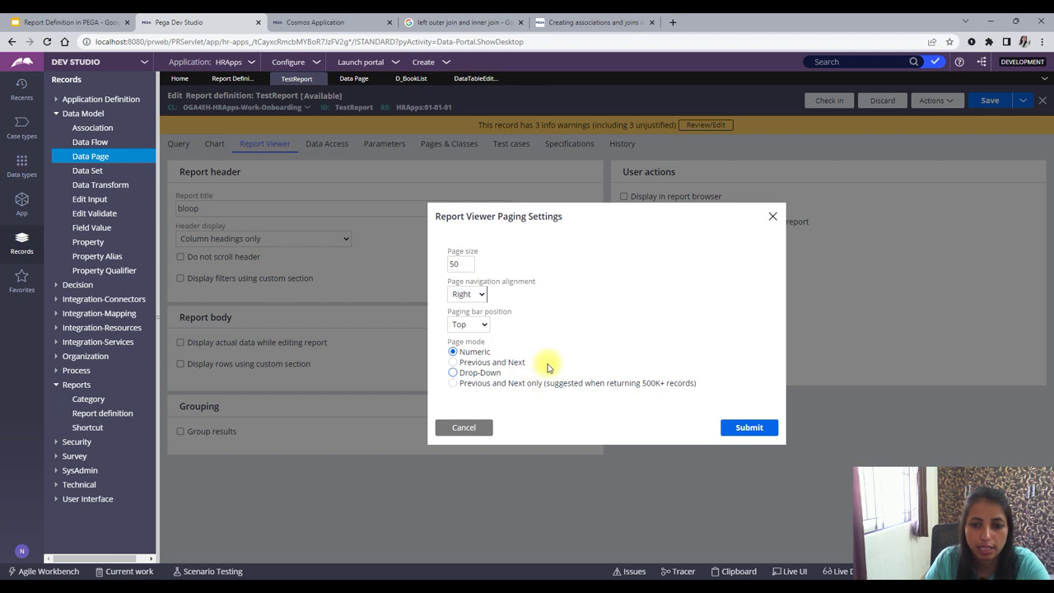
pyautogui.click(773, 217)
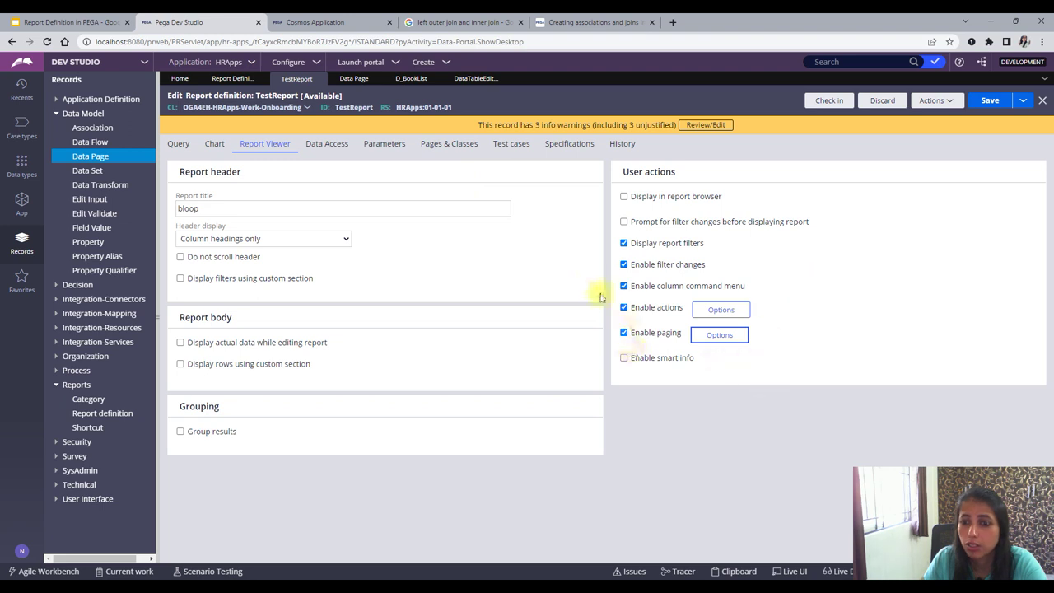
# Check the report's data retrieval preference, row key and security privilege settings
pyautogui.click(385, 145)
pyautogui.click(329, 145)
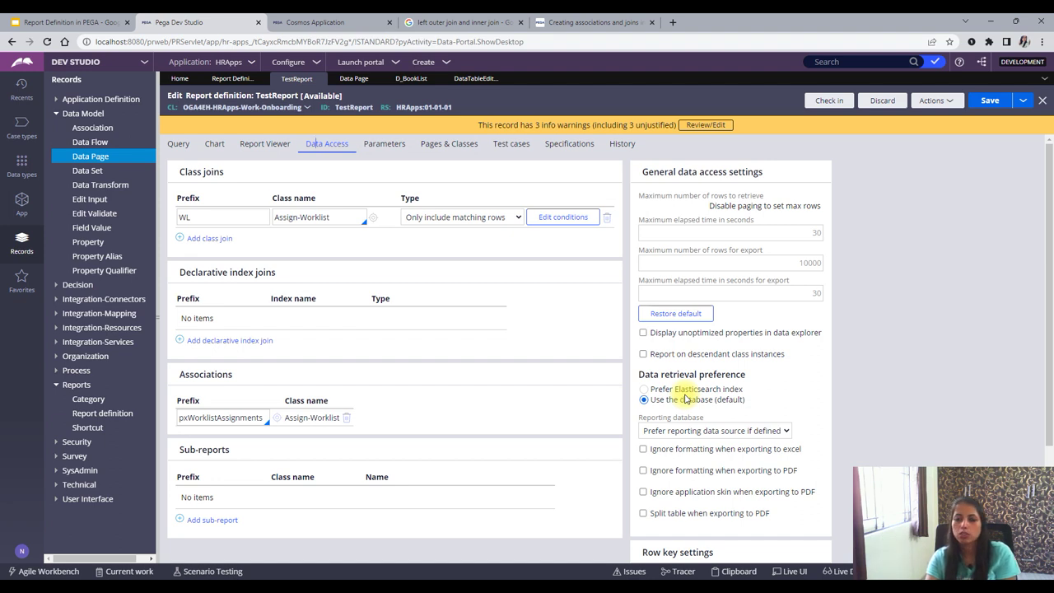
pyautogui.scroll(-2, 736, 528)
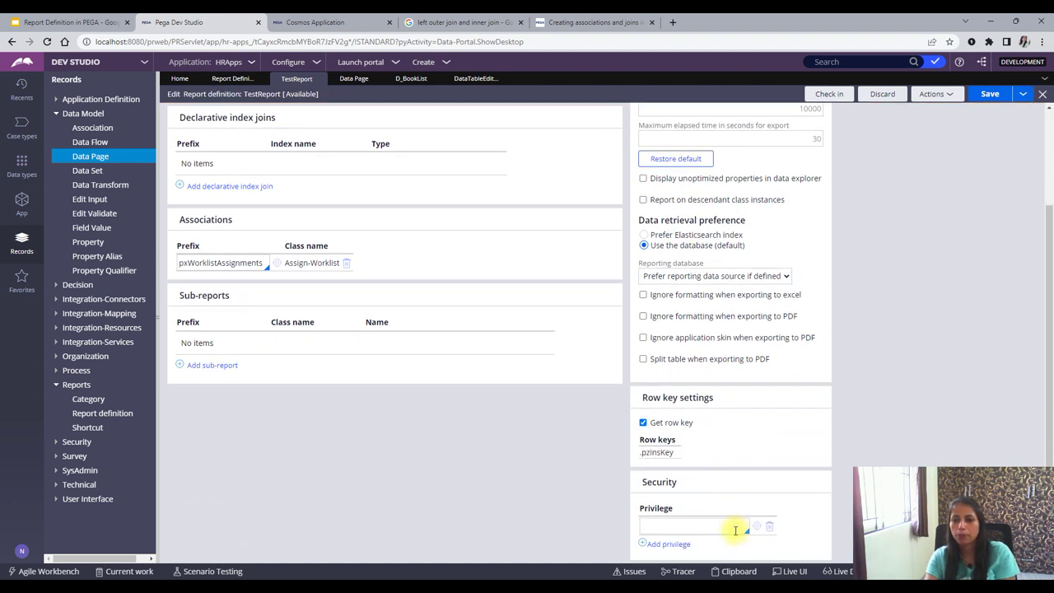
pyautogui.scroll(5, 733, 525)
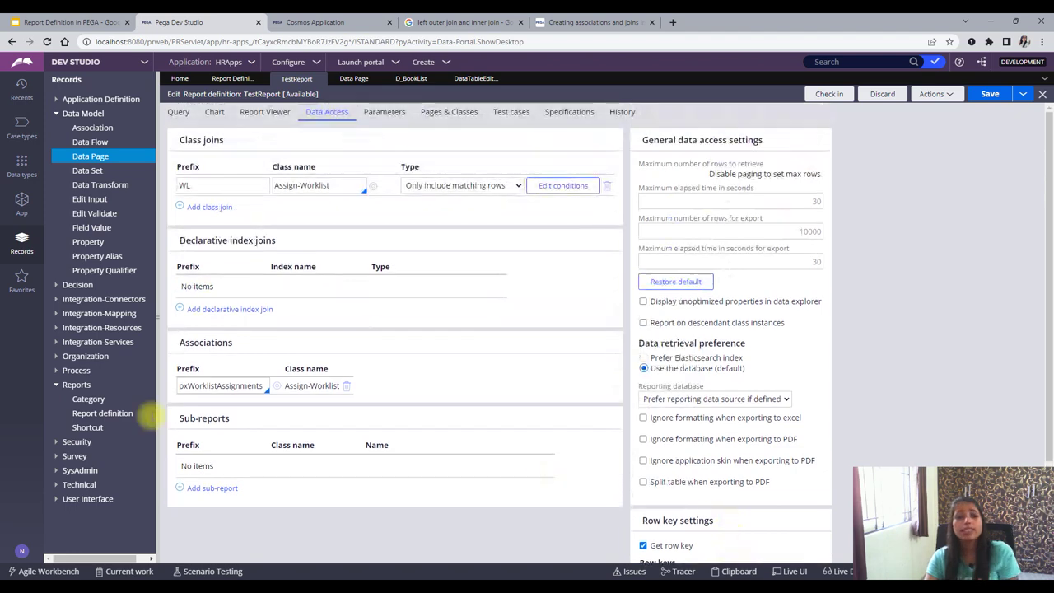
# Look at the chart editor and report viewer settings of TestReport, and return to the query columns
pyautogui.click(178, 144)
pyautogui.click(217, 146)
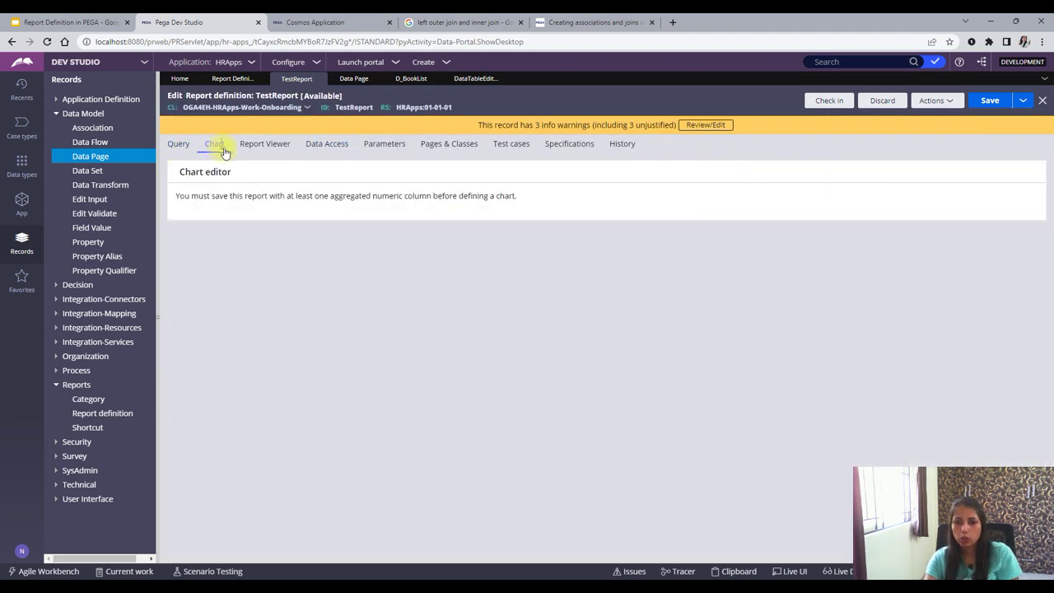
pyautogui.click(272, 144)
pyautogui.click(178, 152)
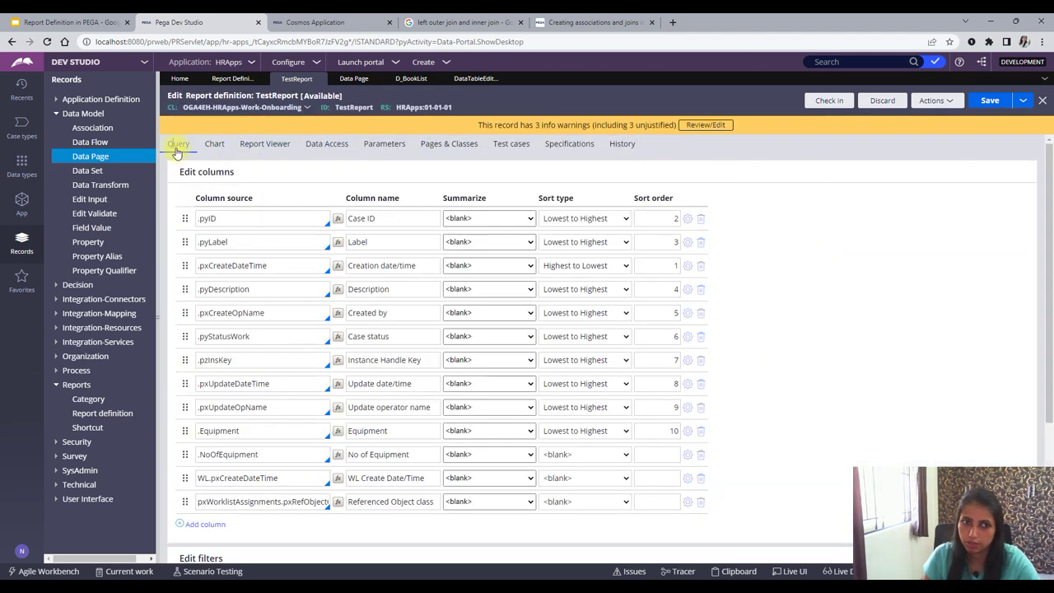